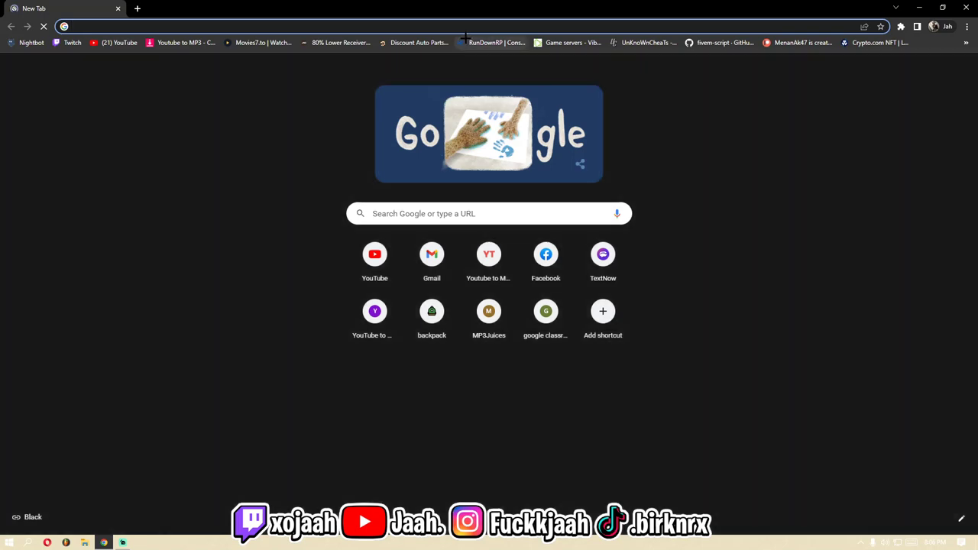
Open the ReallyRich RP server in the Vibegames control panel and show its files.
click(481, 42)
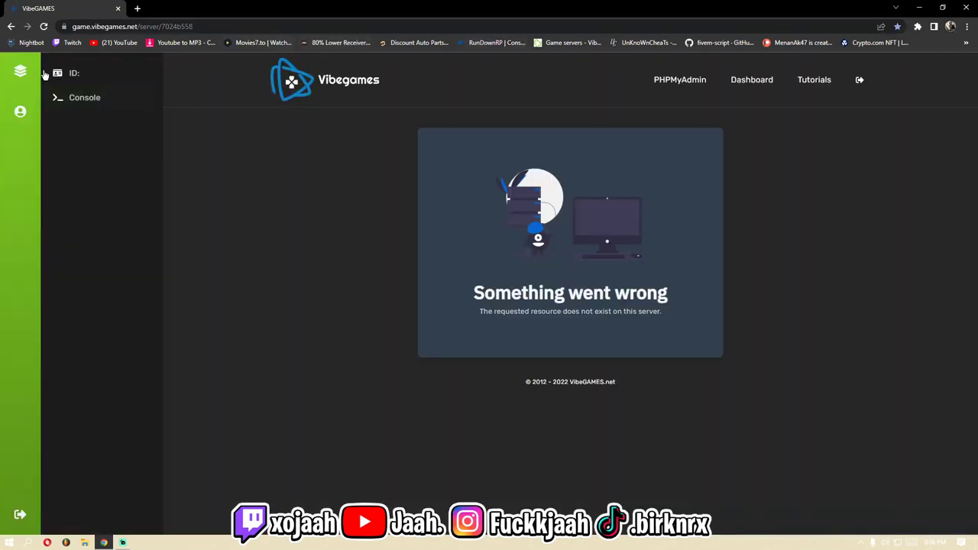
click(25, 86)
click(415, 146)
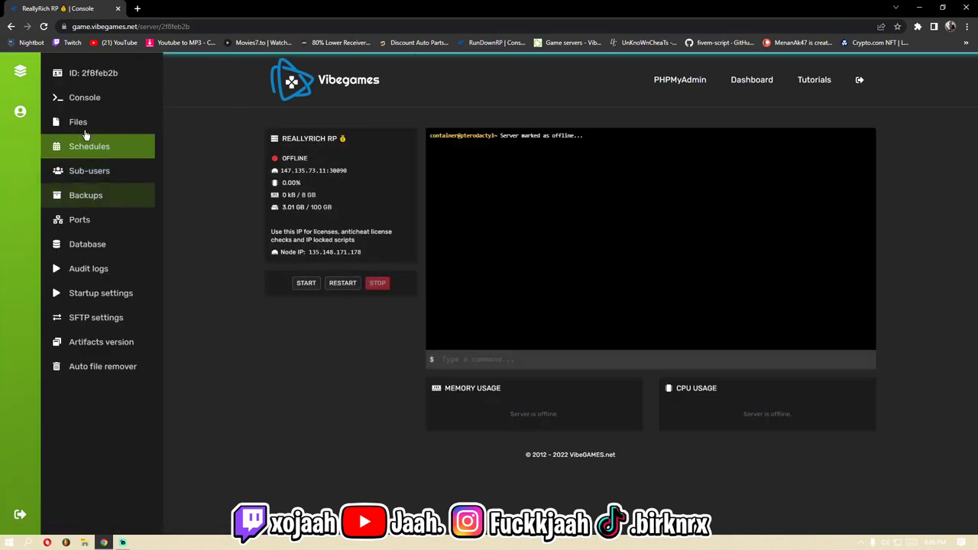
click(86, 125)
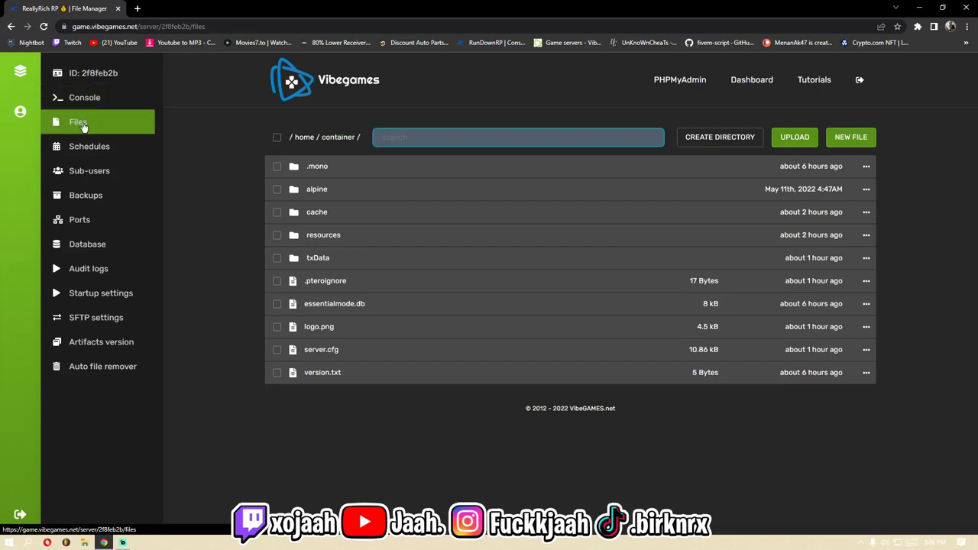
Look over the server's console page and its resources folder, then return to the container root in the file manager.
click(84, 98)
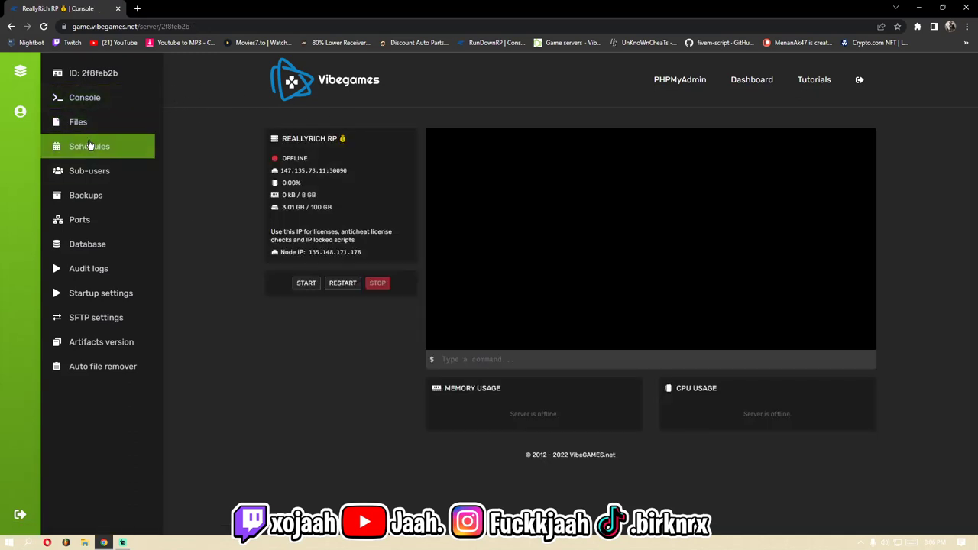
click(75, 124)
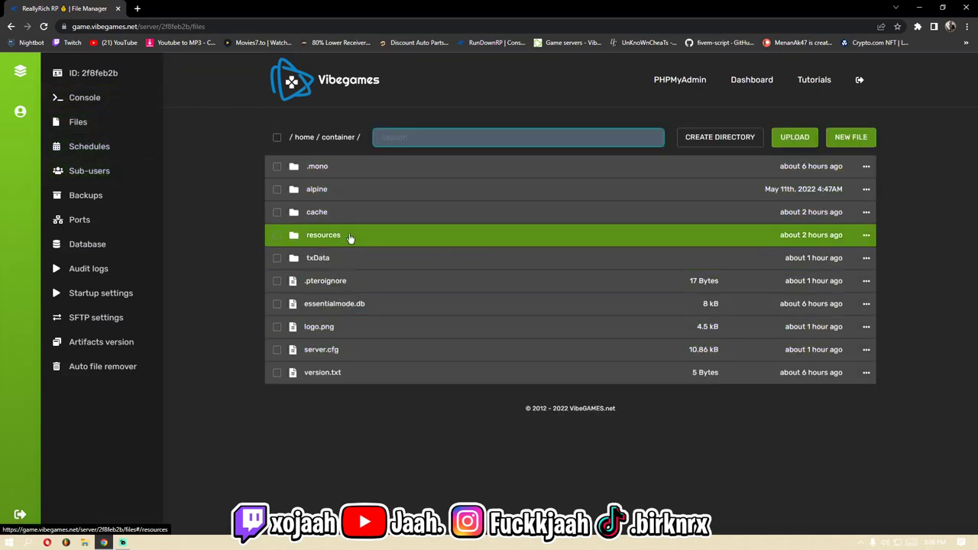
click(349, 236)
click(316, 137)
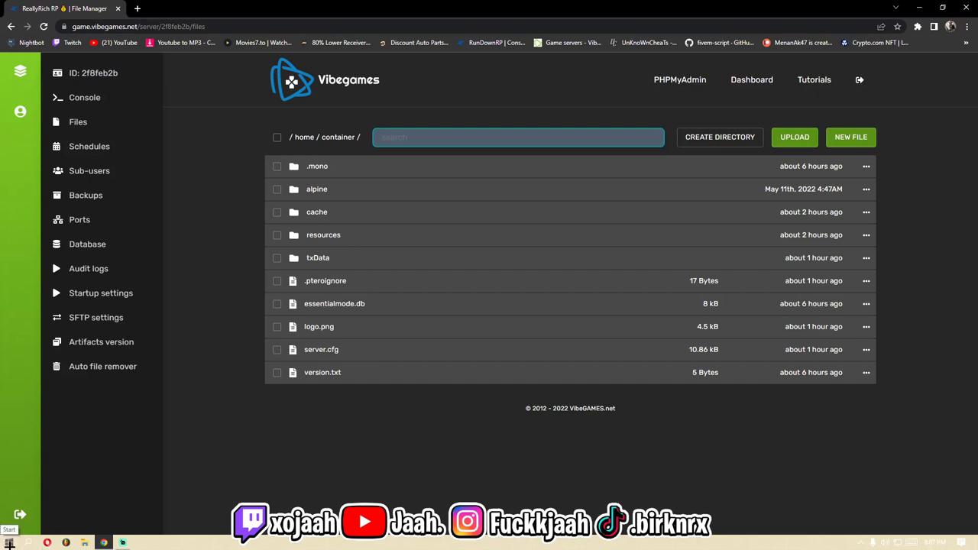
Launch WinSCP and reconnect the deadly sins rp session, entering the account password.
click(9, 543)
click(85, 426)
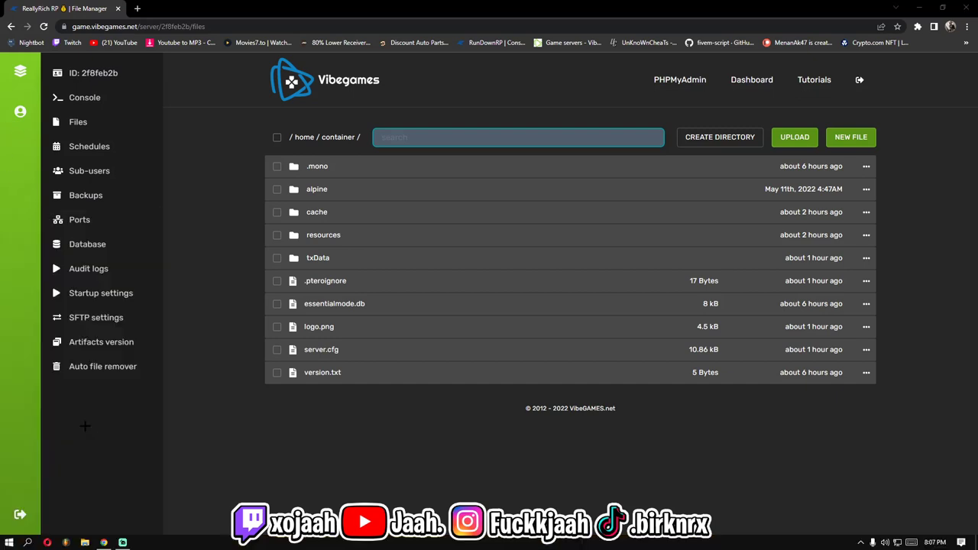
key(alt+Tab)
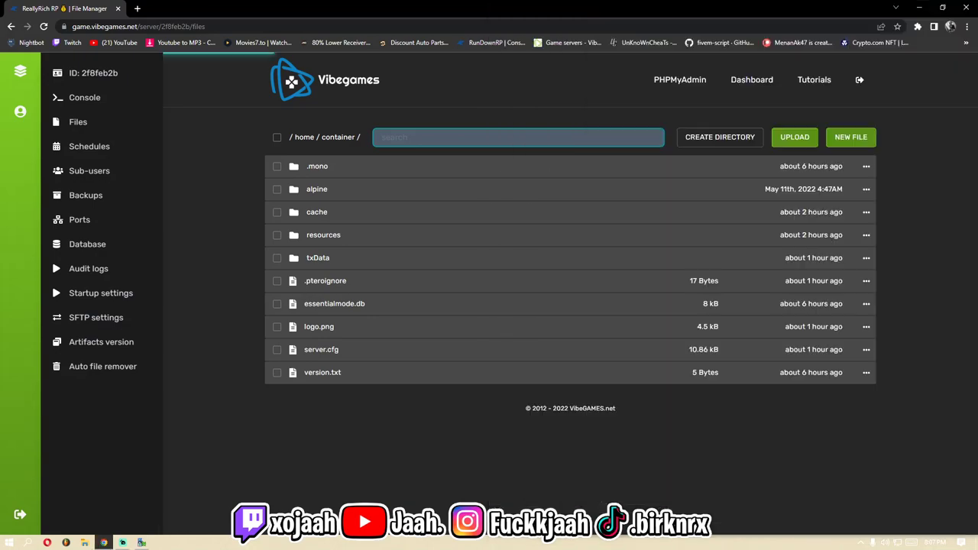
click(920, 8)
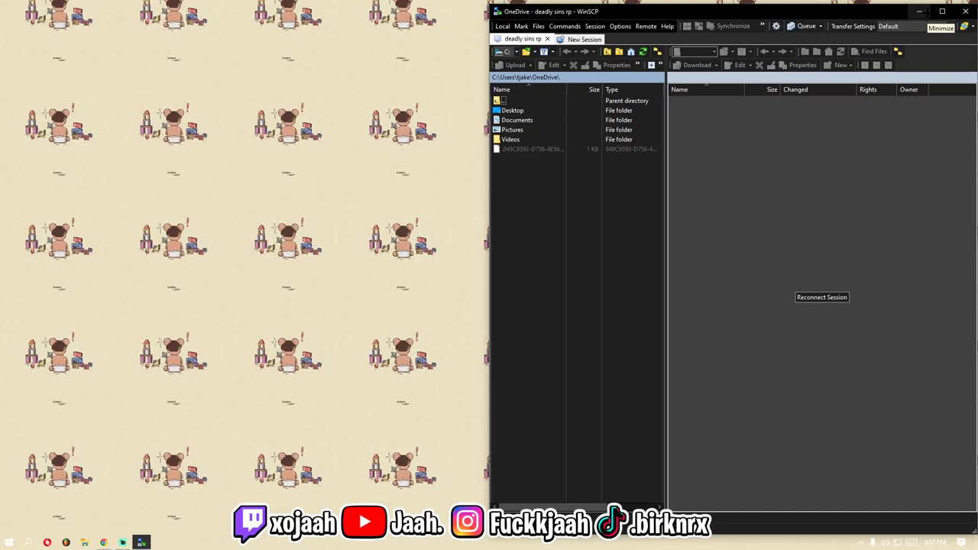
click(821, 297)
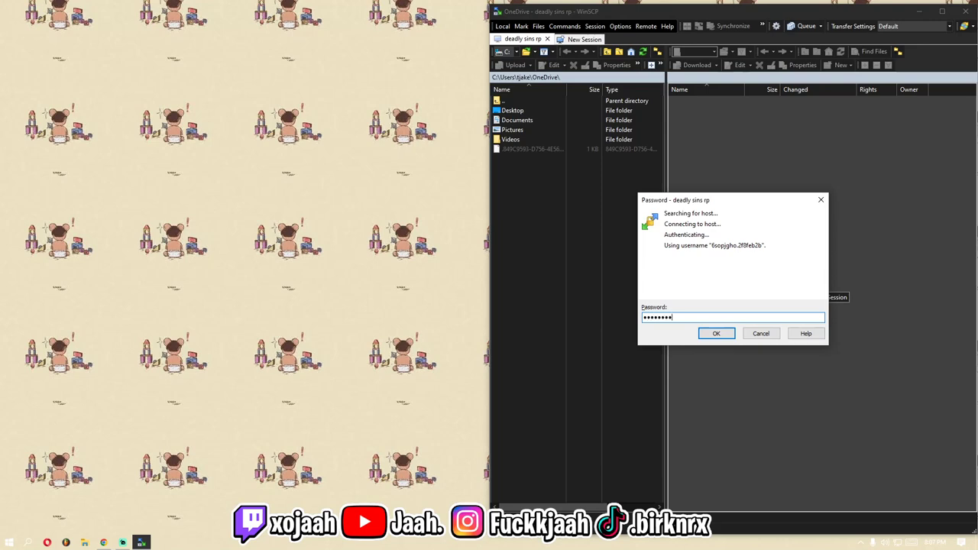
key(Return)
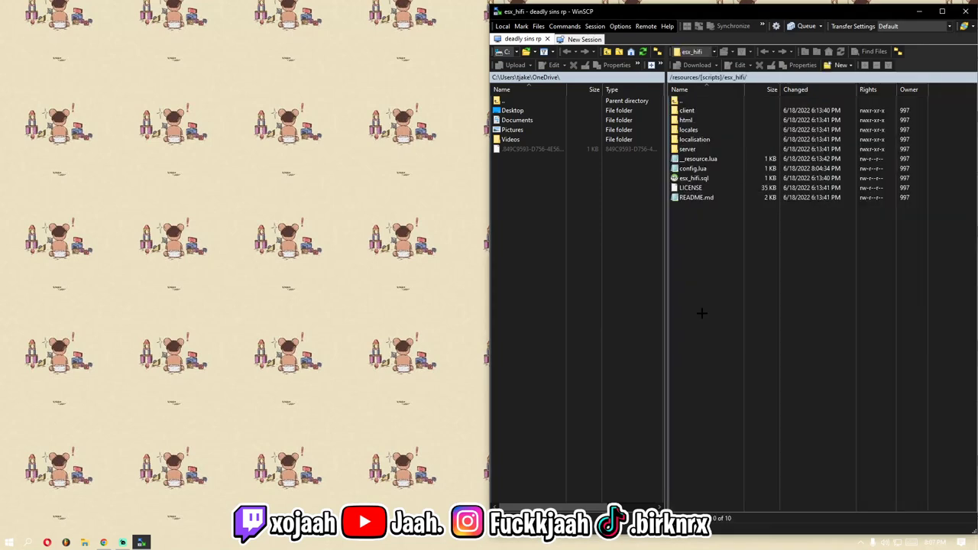
Go up from the remote esx_hifi folder to the server's root directory.
double_click(701, 100)
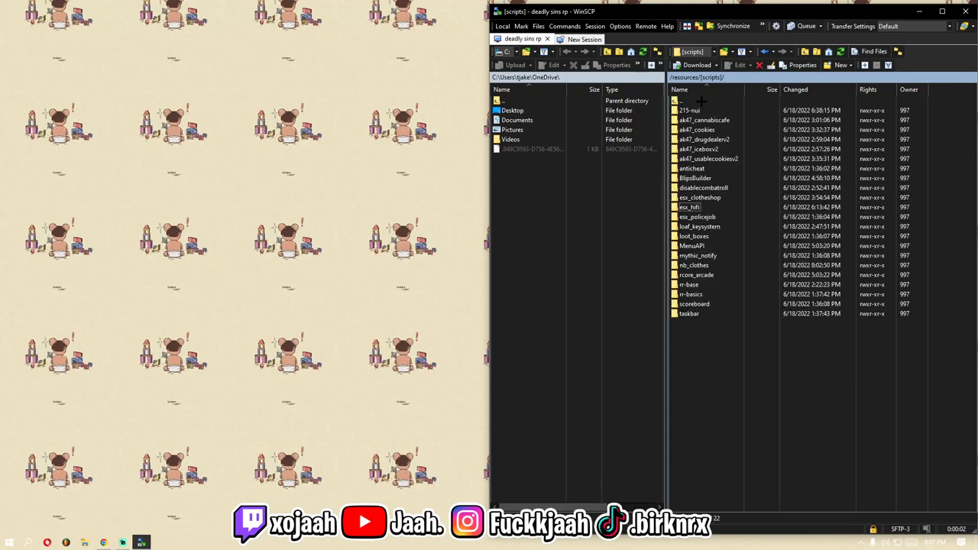
double_click(701, 100)
double_click(700, 100)
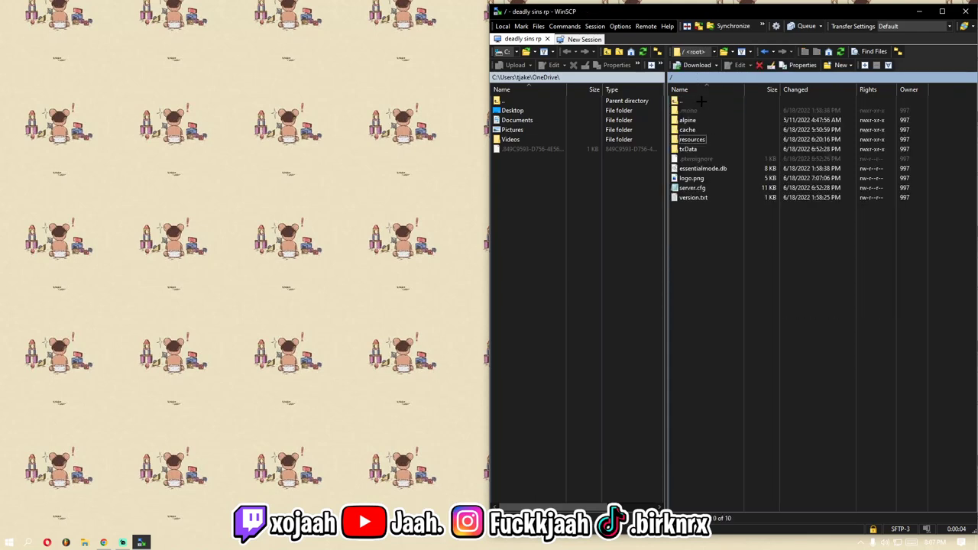
Switch to Chrome, search the download history for ff.zip and open that archive.
key(alt+Tab)
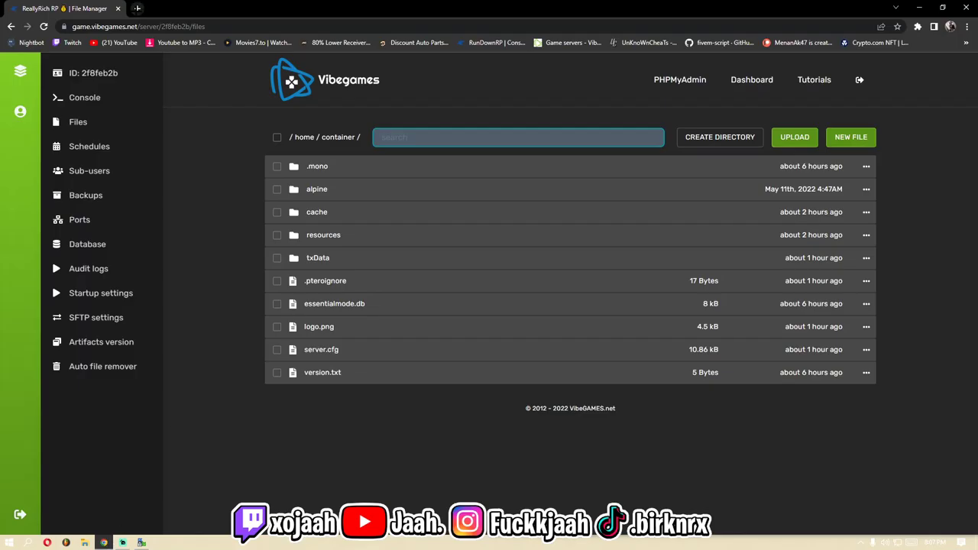
click(138, 9)
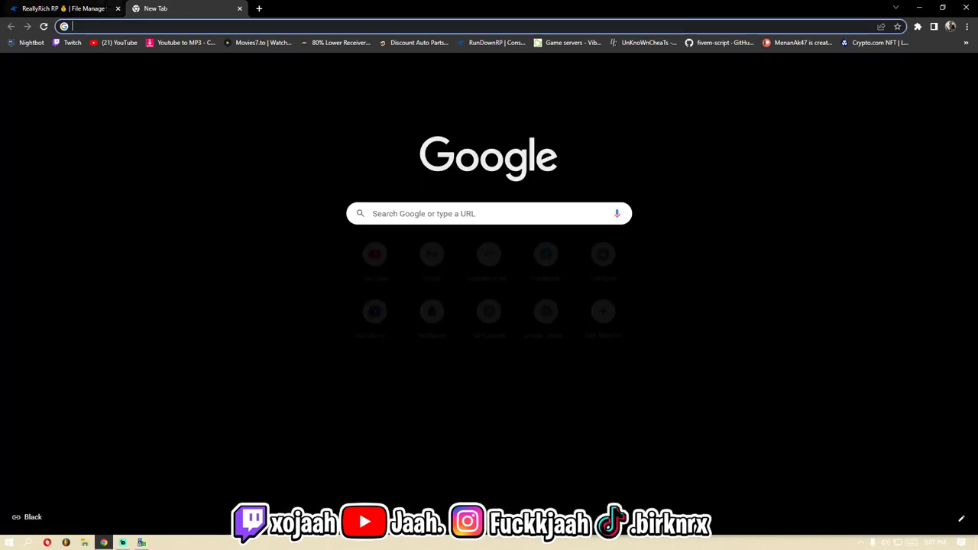
click(967, 26)
click(879, 94)
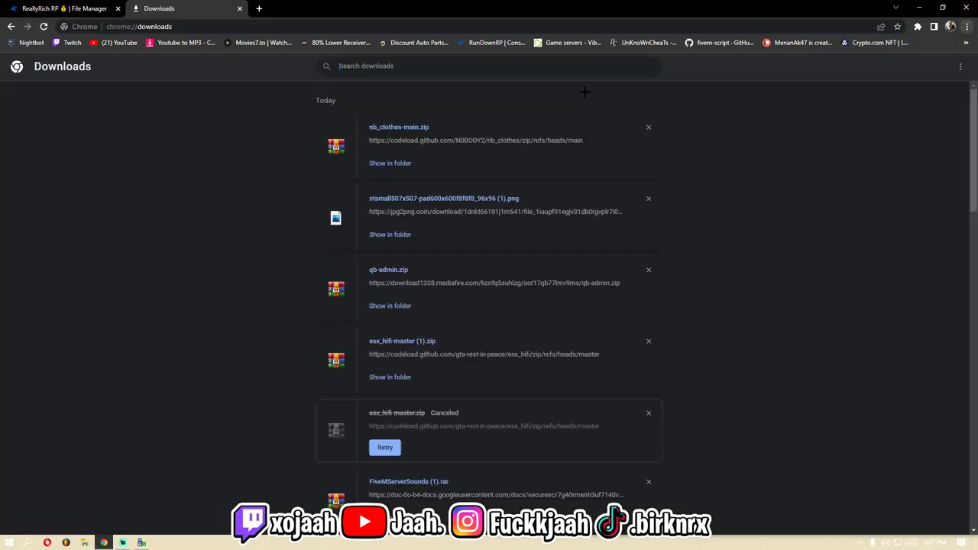
text(f)
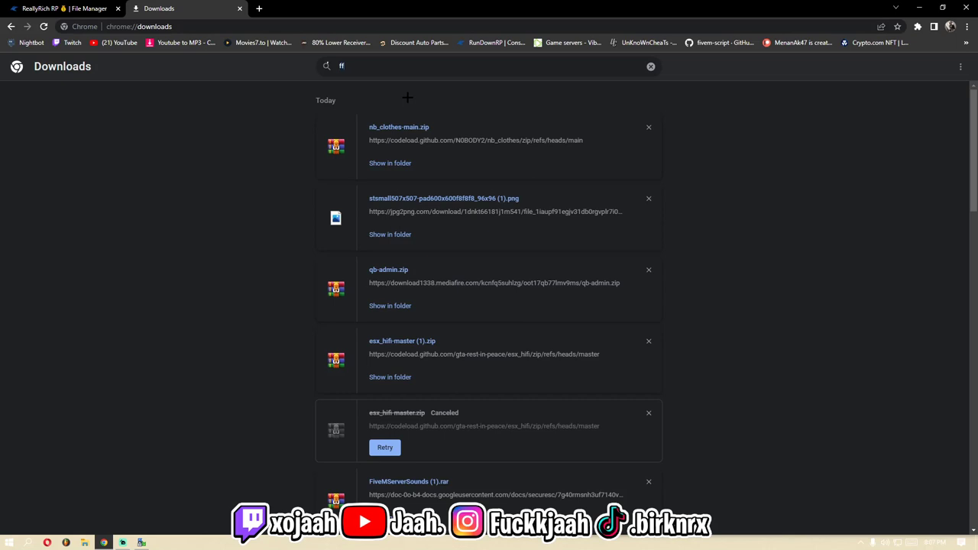
text(f)
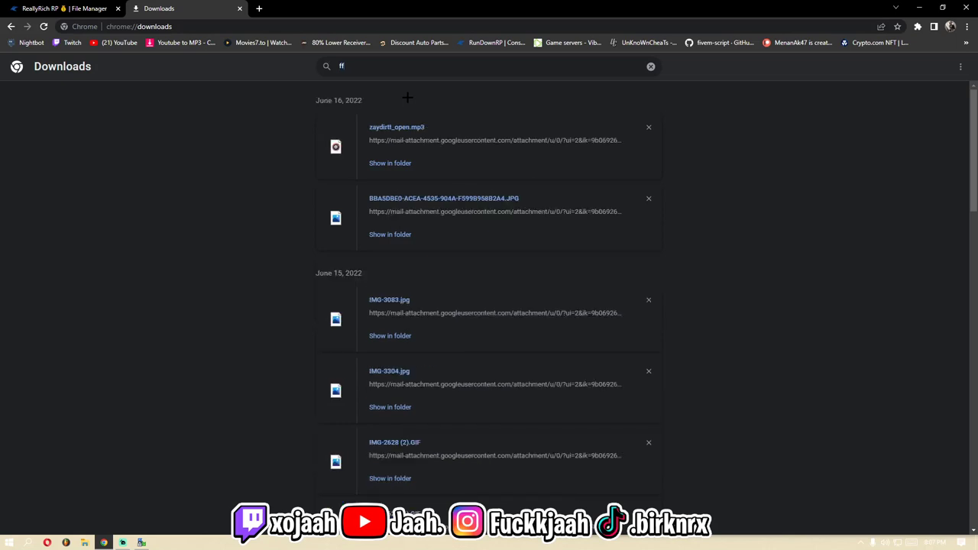
text(.)
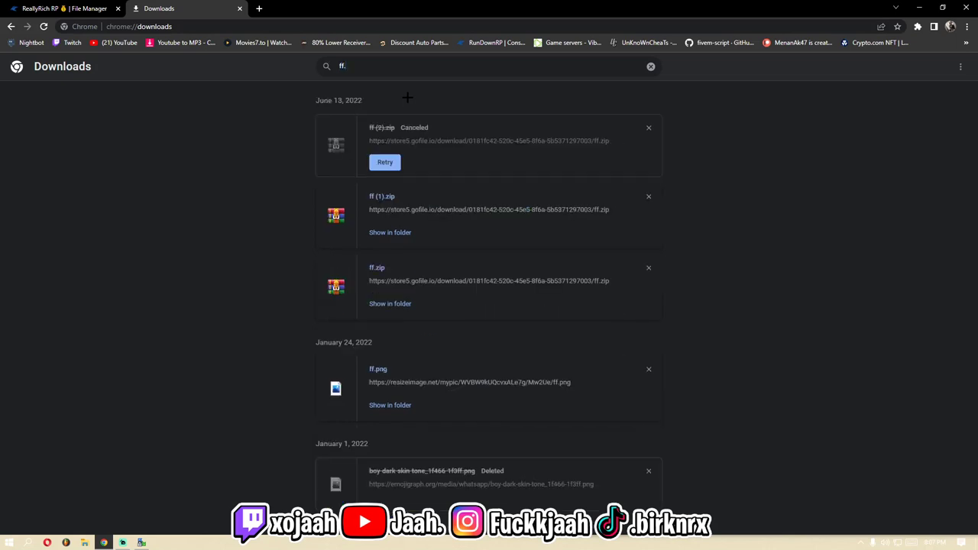
text(zip)
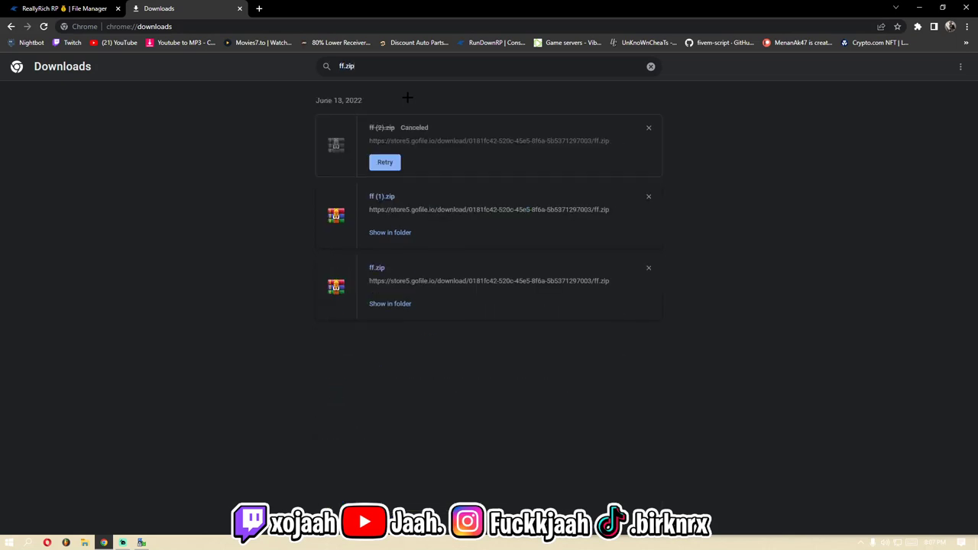
click(377, 269)
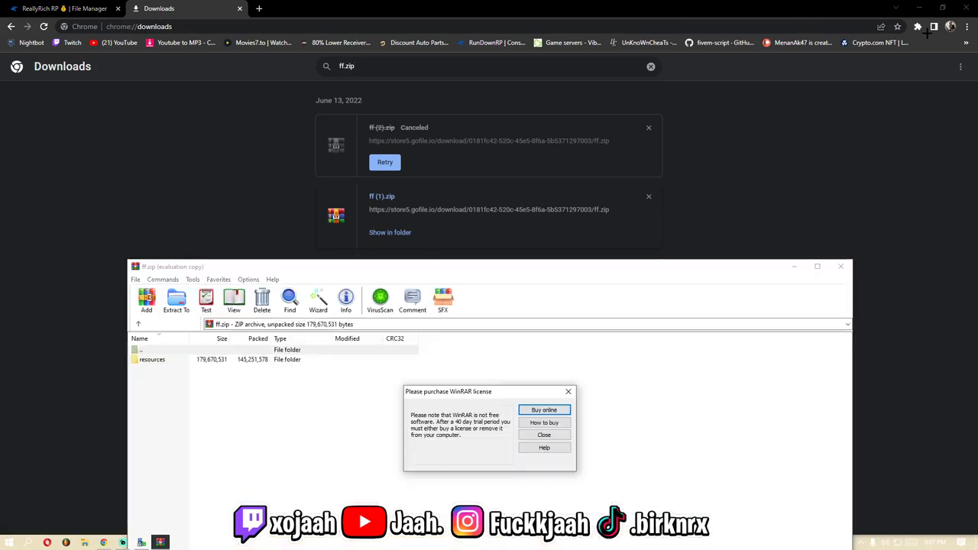
Minimize Chrome, dismiss the WinRAR licence reminder and move the ff.zip window up over the desktop and WinSCP.
click(920, 8)
click(575, 386)
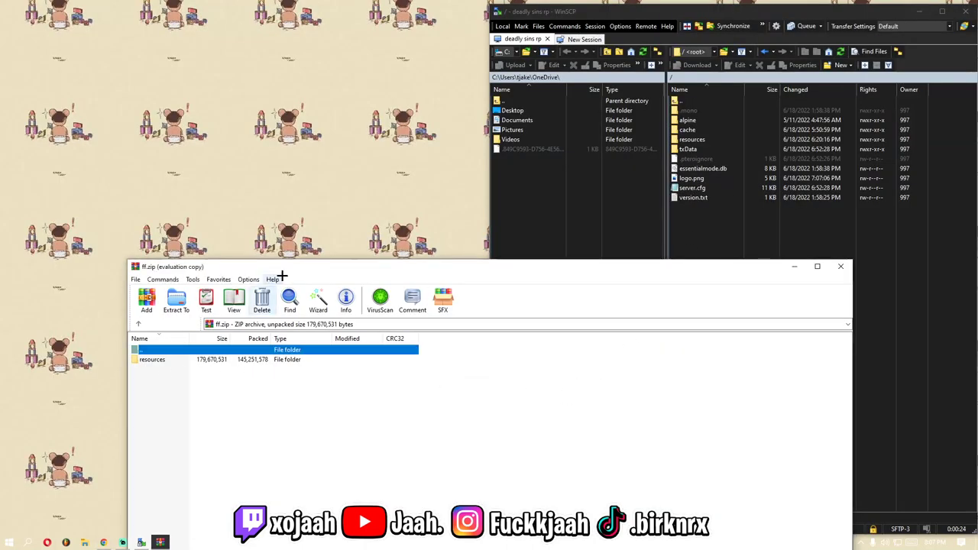
drag(296, 269, 426, 236)
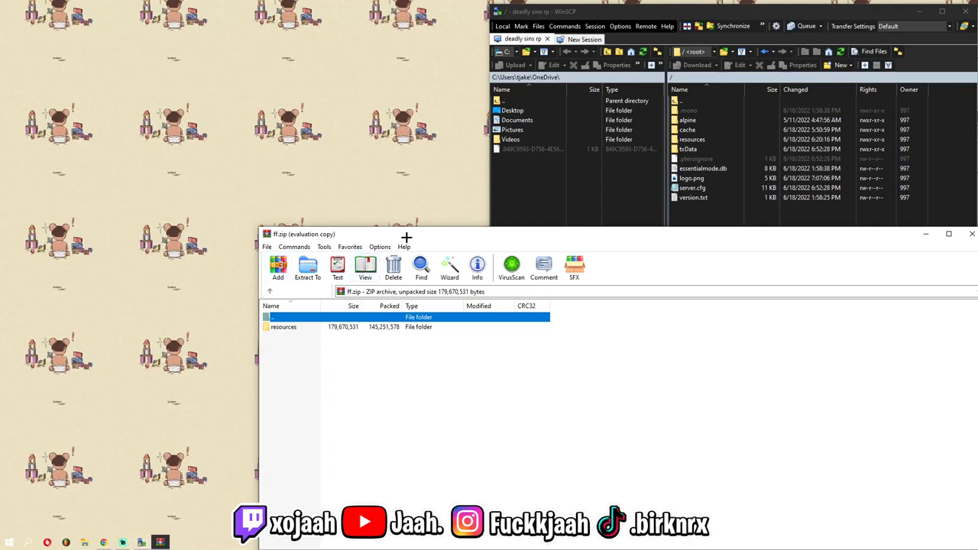
drag(403, 236, 324, 131)
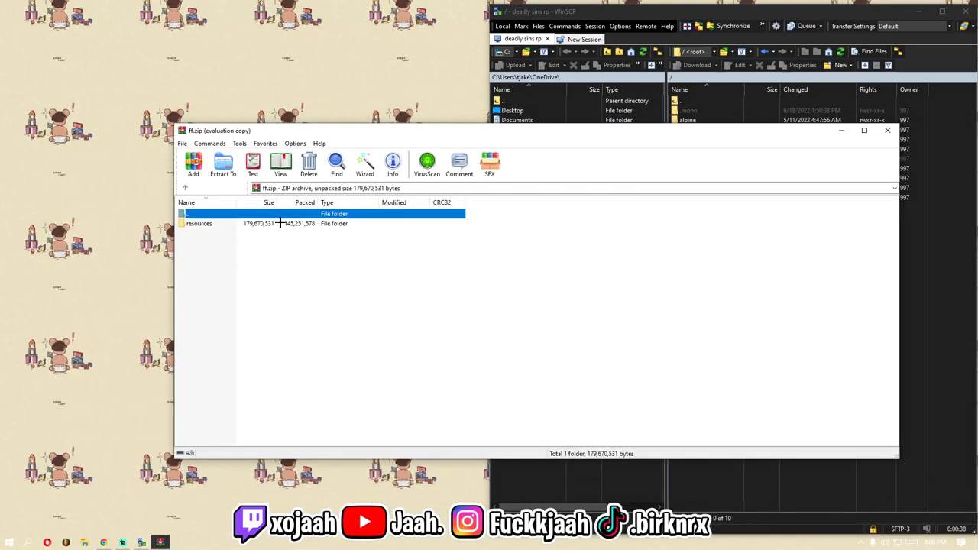
click(204, 253)
drag(184, 237, 409, 334)
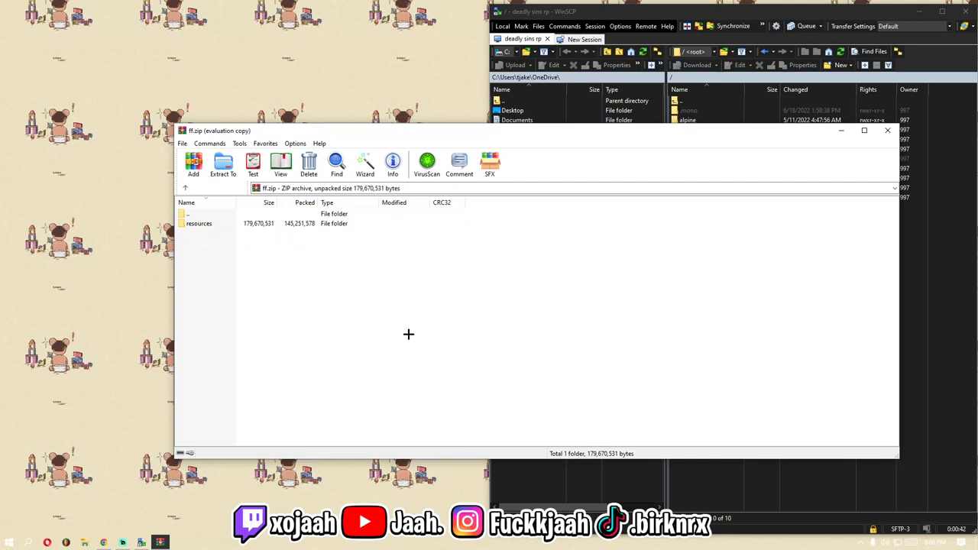
drag(346, 132, 394, 133)
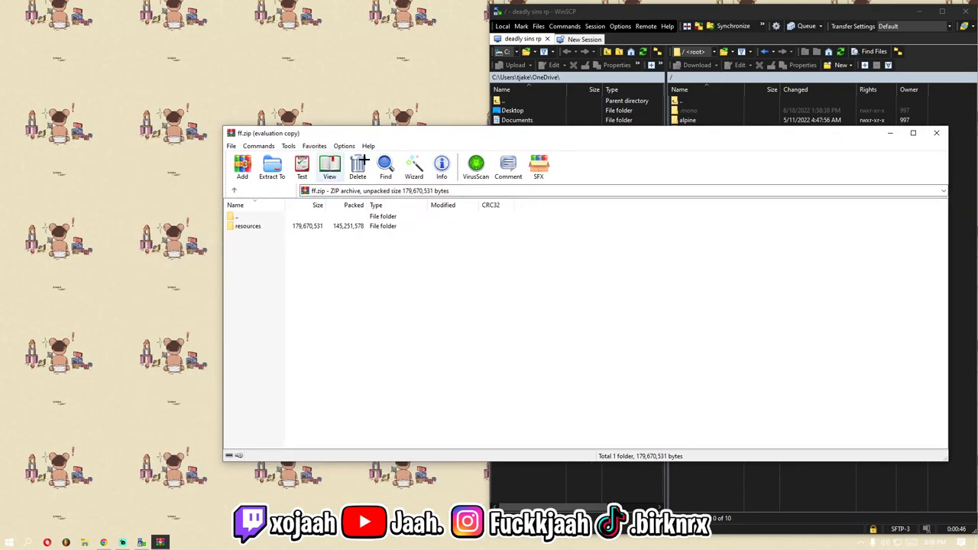
Return to the Vibegames panel in Chrome and view the ReallyRich RP server's console page and file list.
click(141, 543)
click(65, 8)
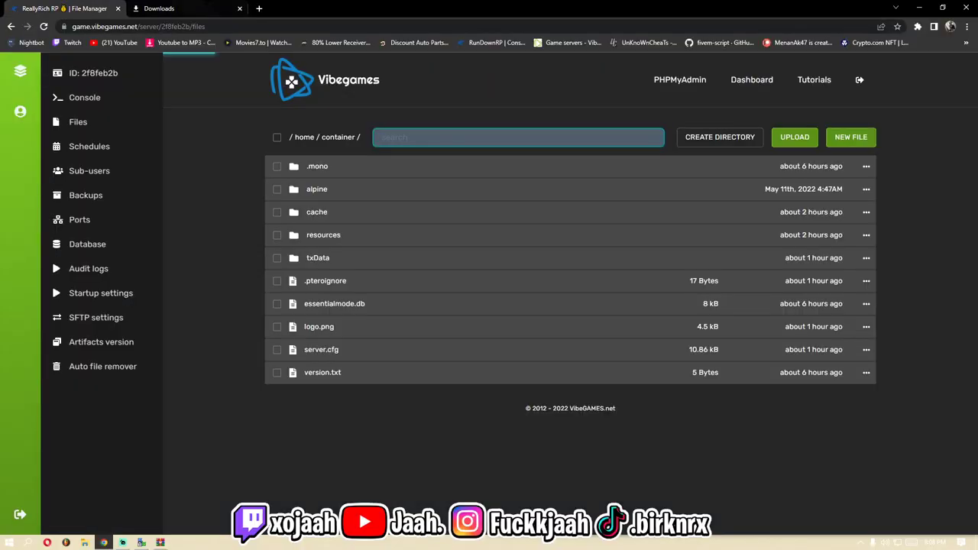
click(86, 100)
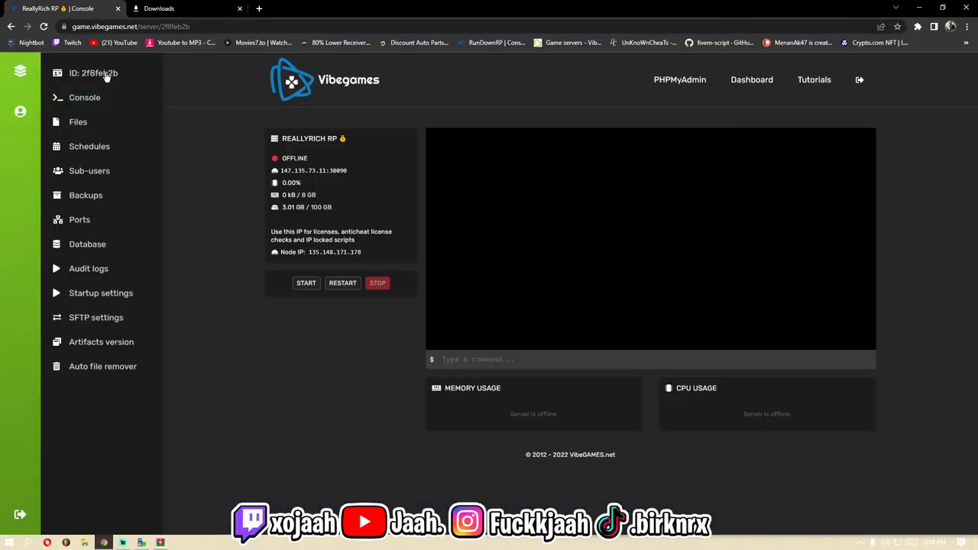
click(90, 129)
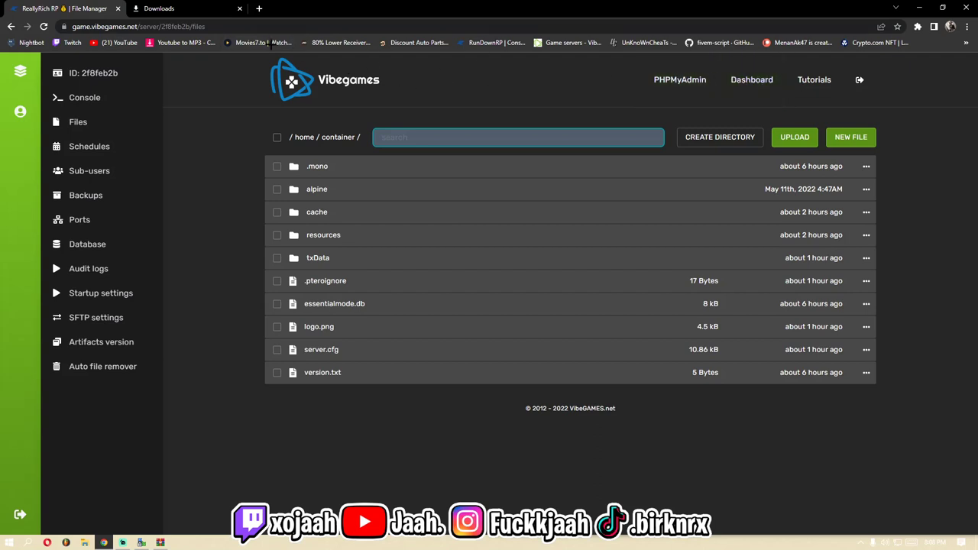
Open the VibeGAMES game servers page in a separate tab and close the Downloads tab.
click(569, 42)
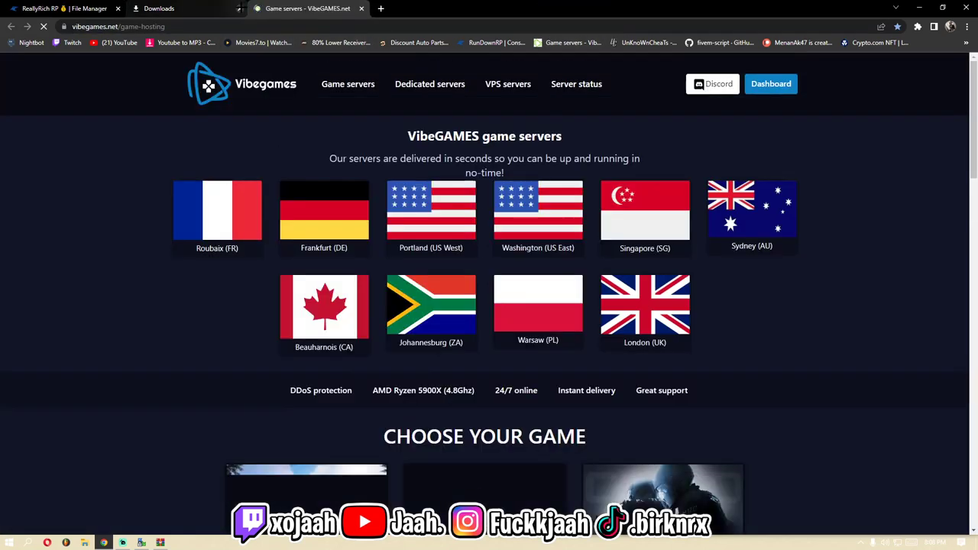
click(239, 7)
scroll(535, 96, down, 1)
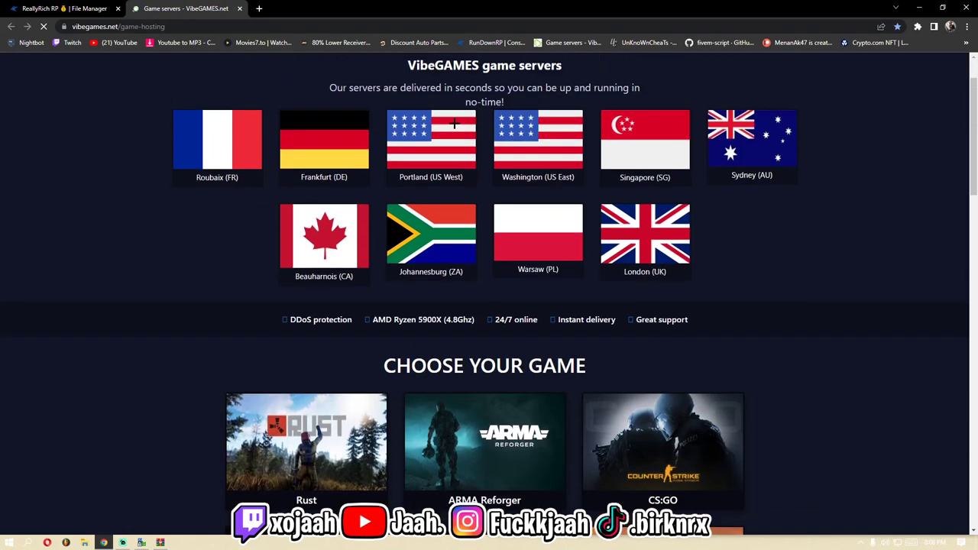
scroll(455, 90, up, 1)
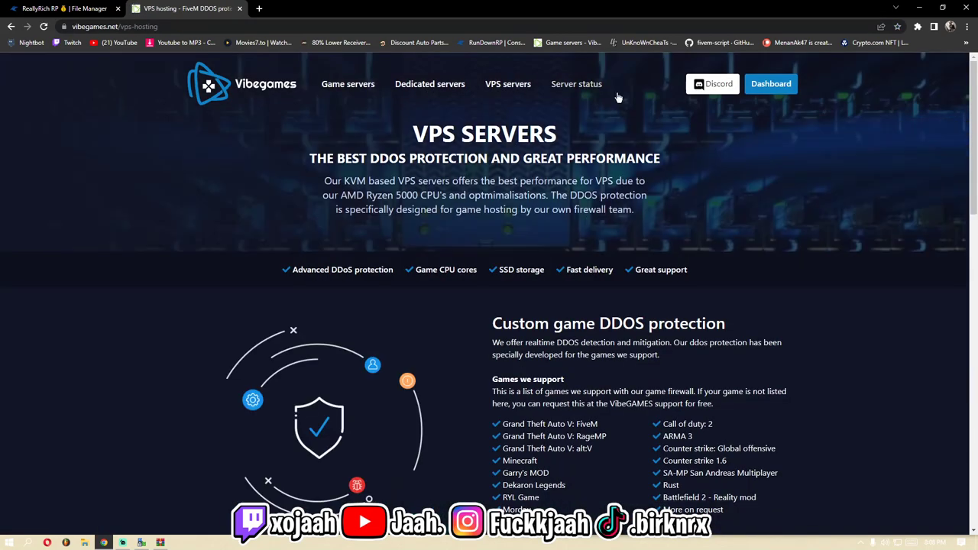
Examine the VPS servers page, including its hosting locations and the AMD Ryzen 5900X plan table.
scroll(616, 97, down, 4)
scroll(648, 194, down, 3)
scroll(645, 197, up, 4)
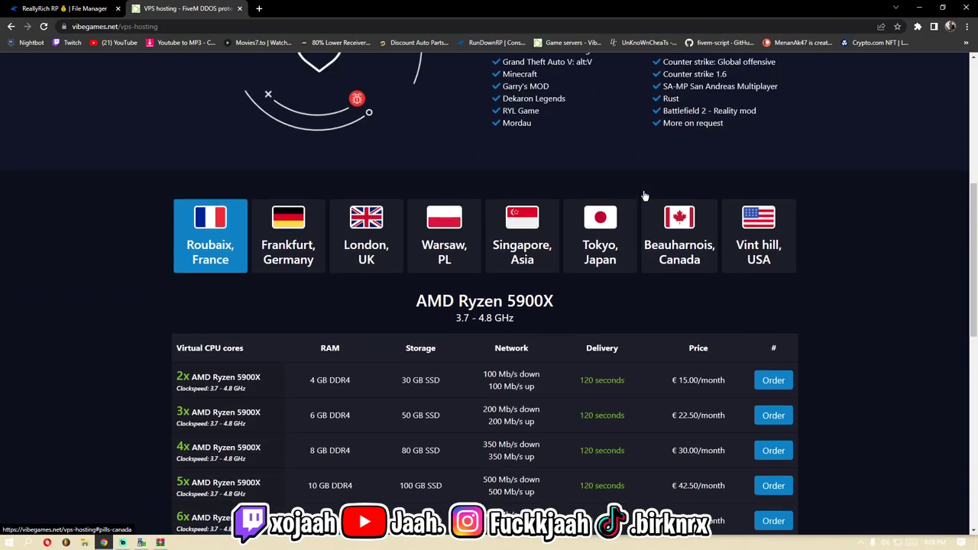
scroll(525, 146, up, 3)
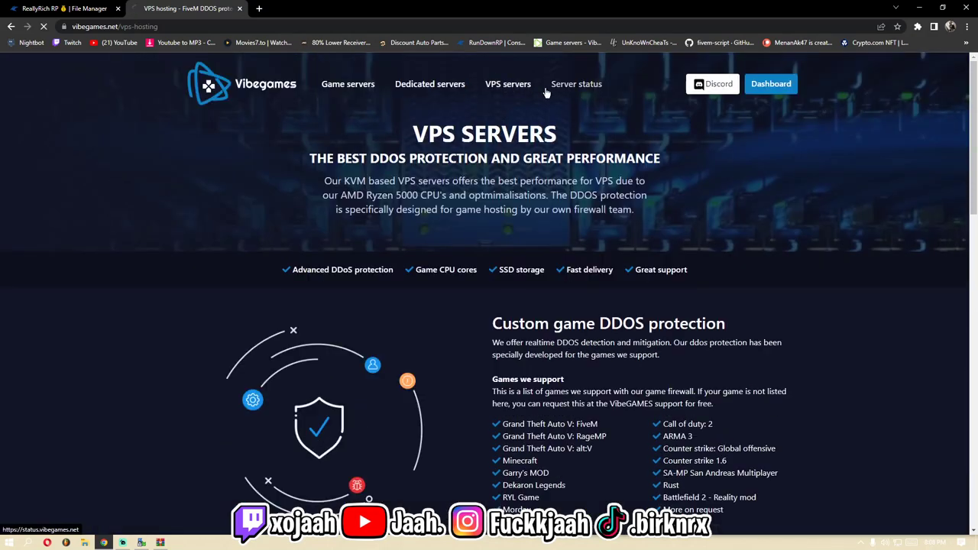
click(575, 84)
scroll(656, 201, down, 8)
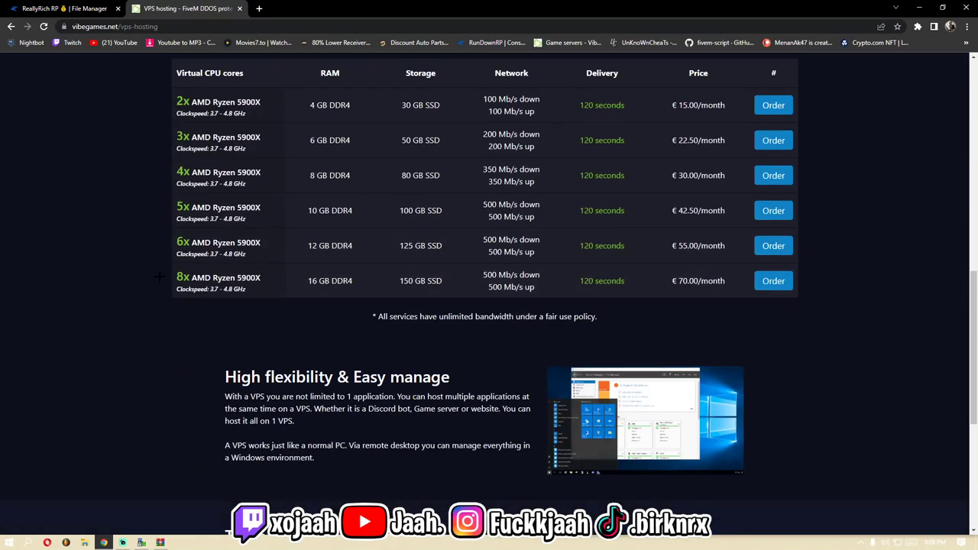
Show the VPS plans for Vint hill, USA and examine the 5x AMD Ryzen 5900X plan's specifications and price.
scroll(159, 277, up, 3)
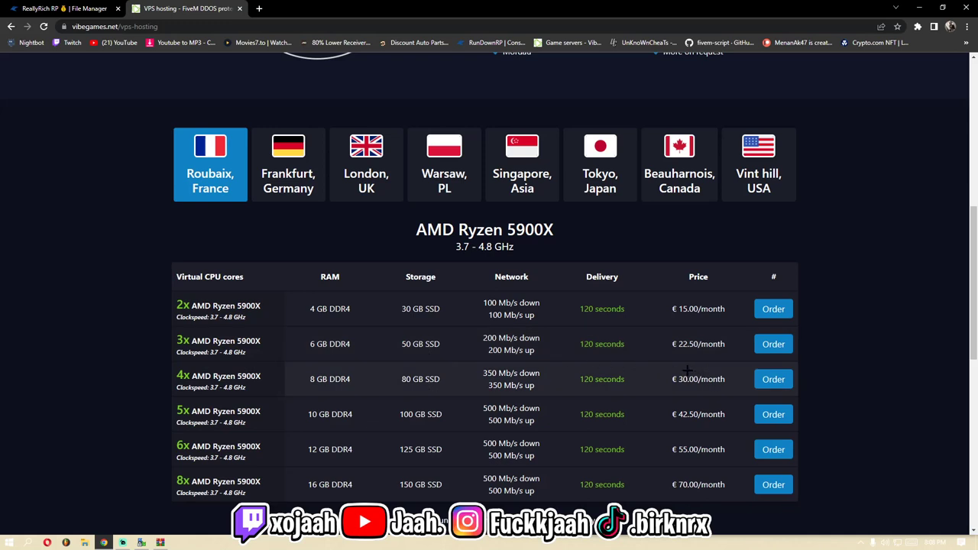
click(772, 166)
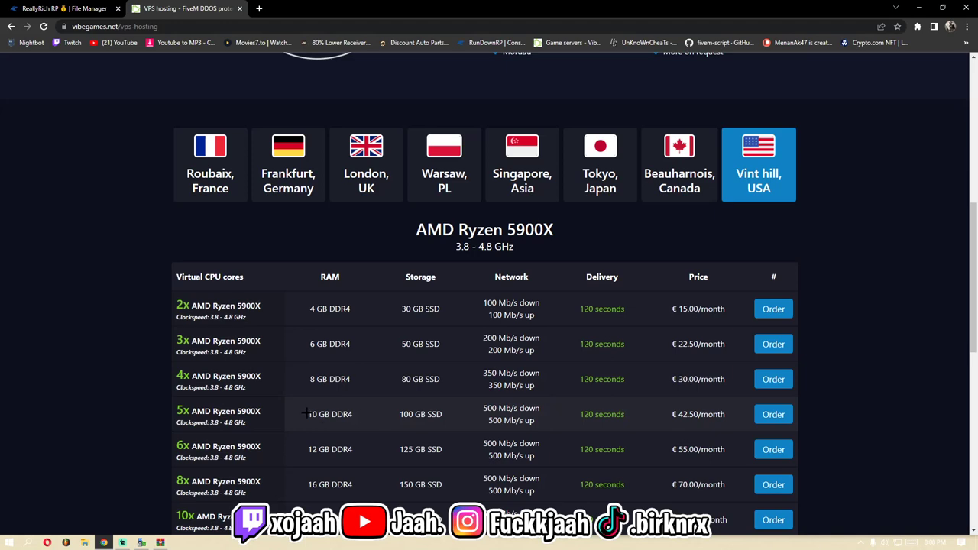
drag(305, 413, 690, 414)
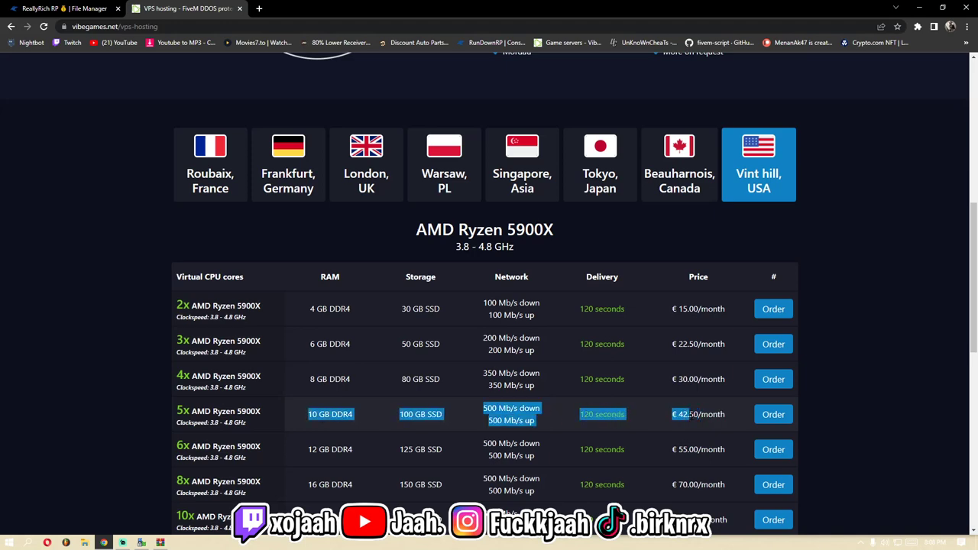
click(624, 414)
Open the Dedicated servers page and examine its locations and AMD Ryzen 5950X plan table.
scroll(572, 411, up, 4)
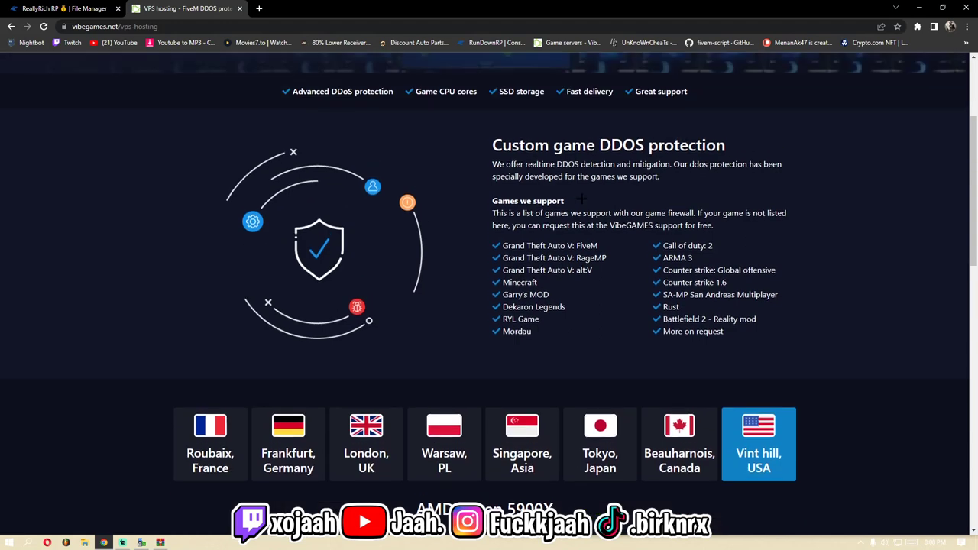
scroll(582, 199, up, 2)
scroll(489, 230, up, 1)
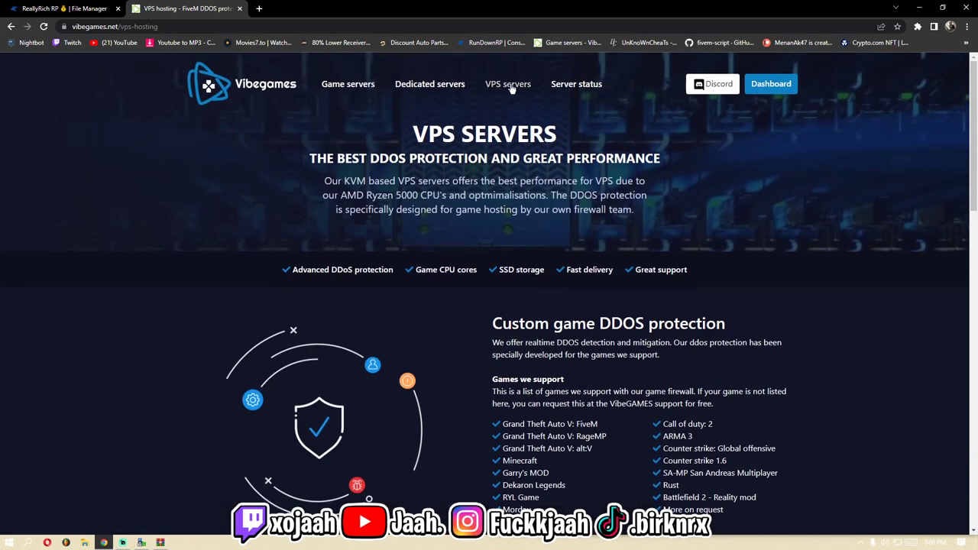
click(444, 89)
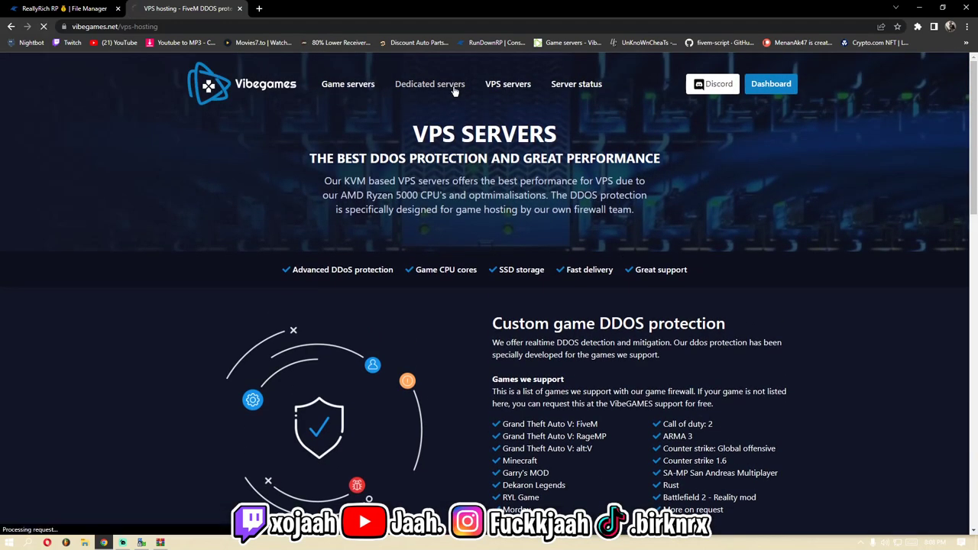
scroll(641, 224, down, 5)
scroll(642, 224, down, 4)
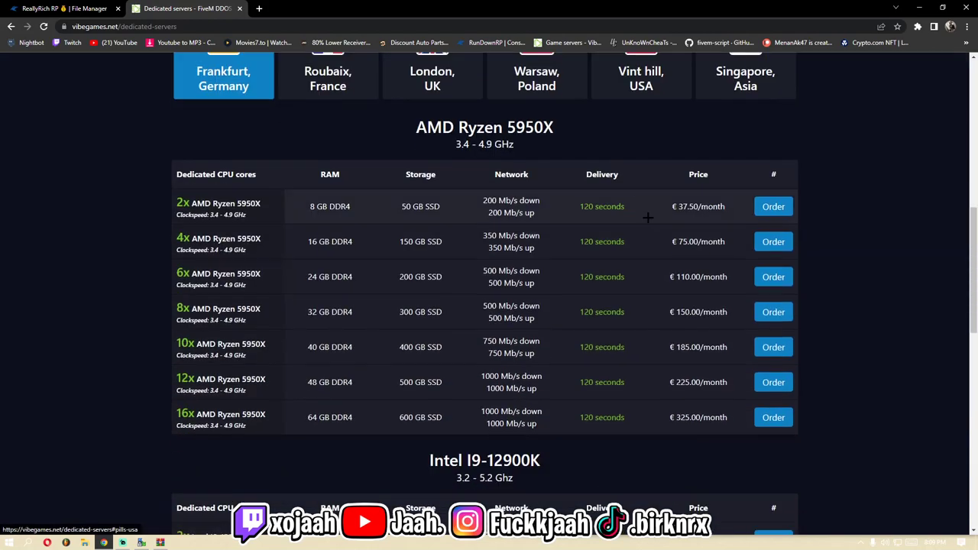
click(754, 86)
scroll(482, 304, up, 7)
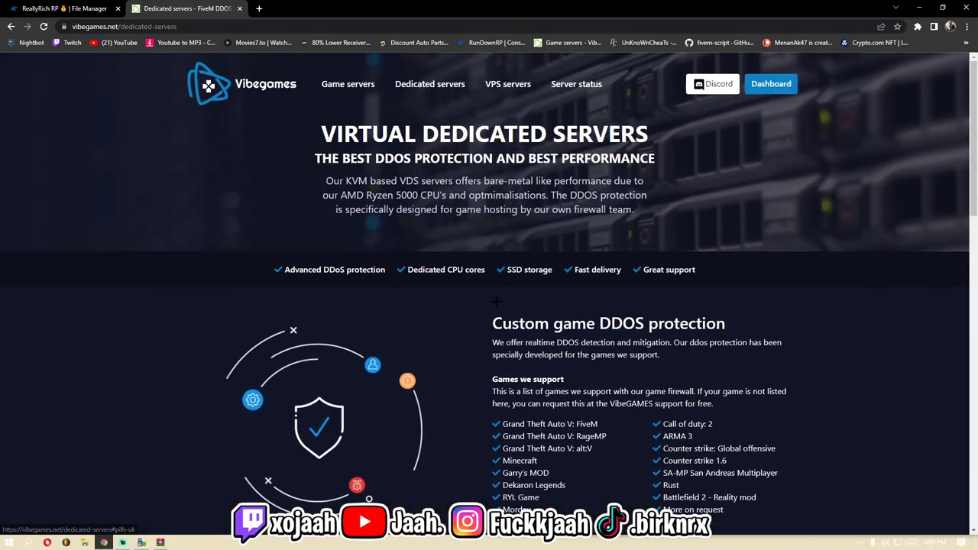
Go back through the VPS servers page to the Game servers page and choose GTA V: FiveM.
click(493, 87)
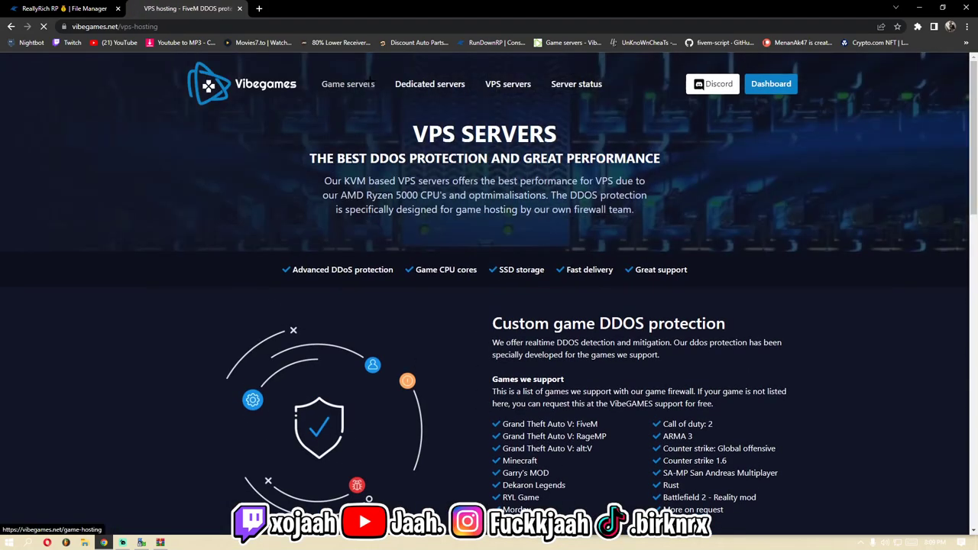
click(370, 84)
scroll(825, 191, down, 3)
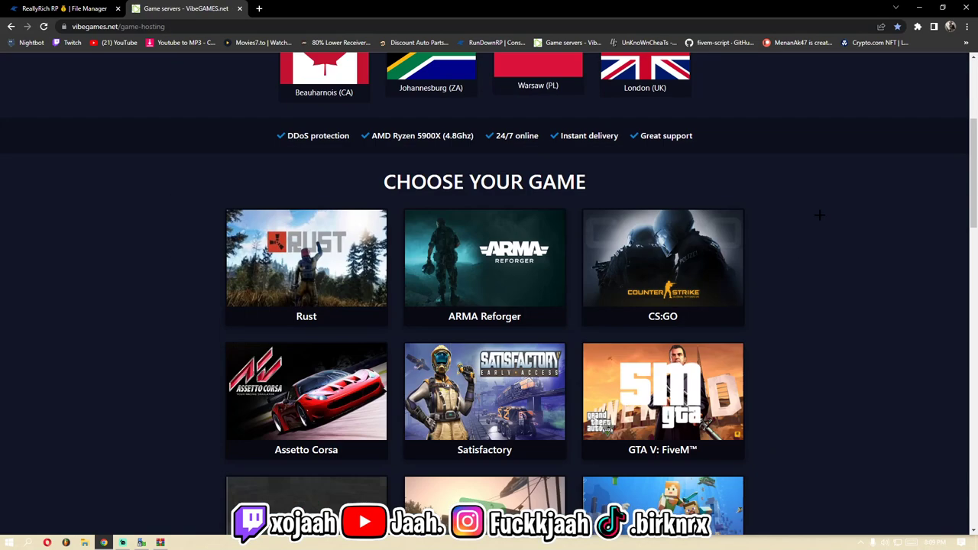
scroll(753, 265, down, 1)
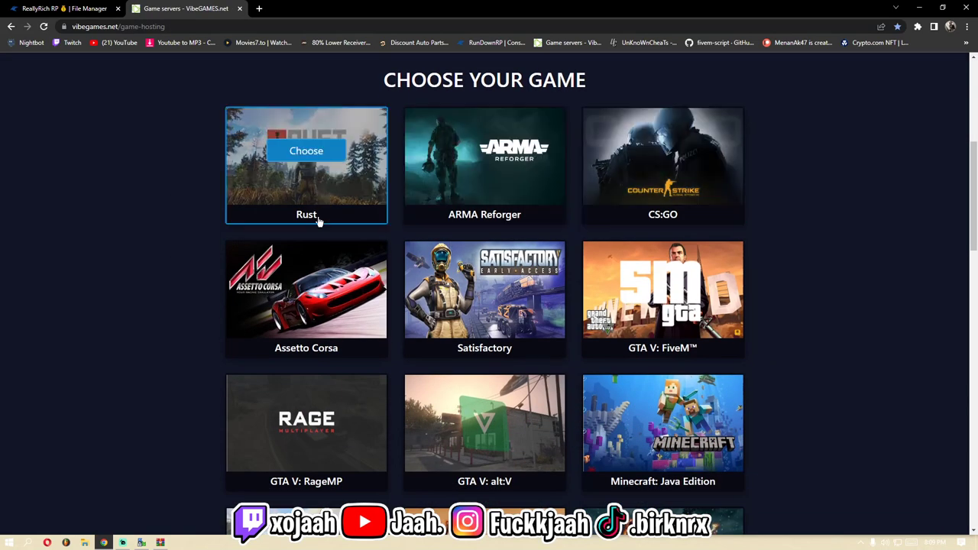
scroll(688, 229, down, 1)
click(671, 183)
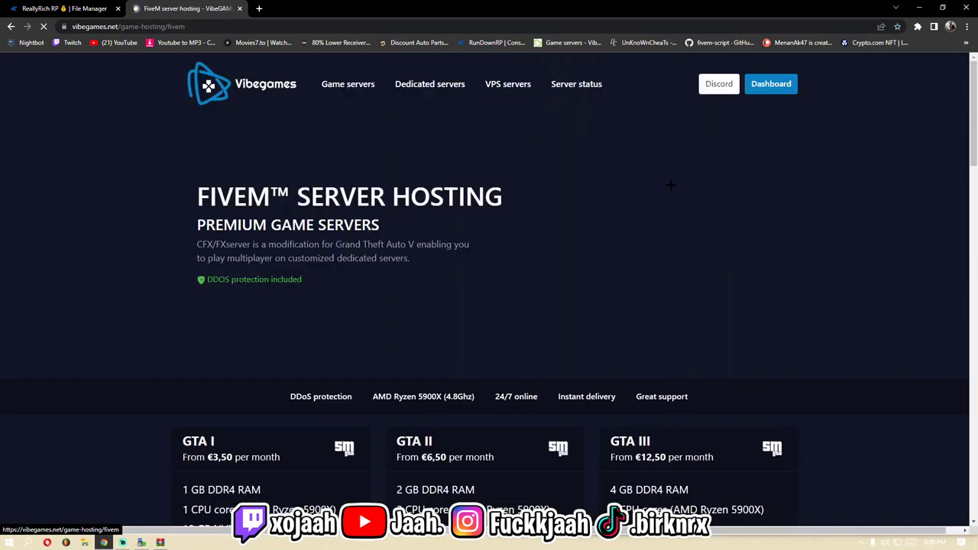
Examine the FiveM hosting plans, highlighting the storage and RAM of the GTA IV plan.
scroll(107, 244, down, 3)
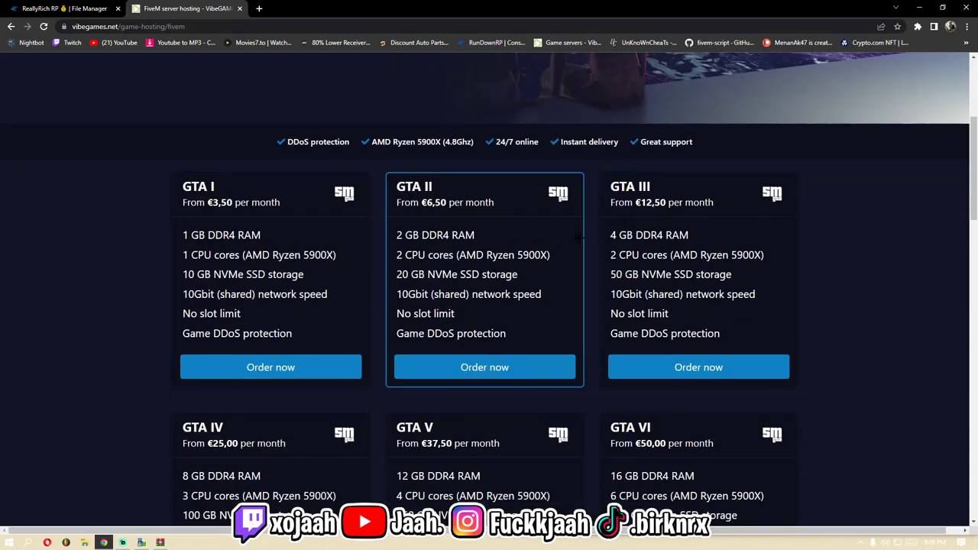
scroll(696, 252, down, 1)
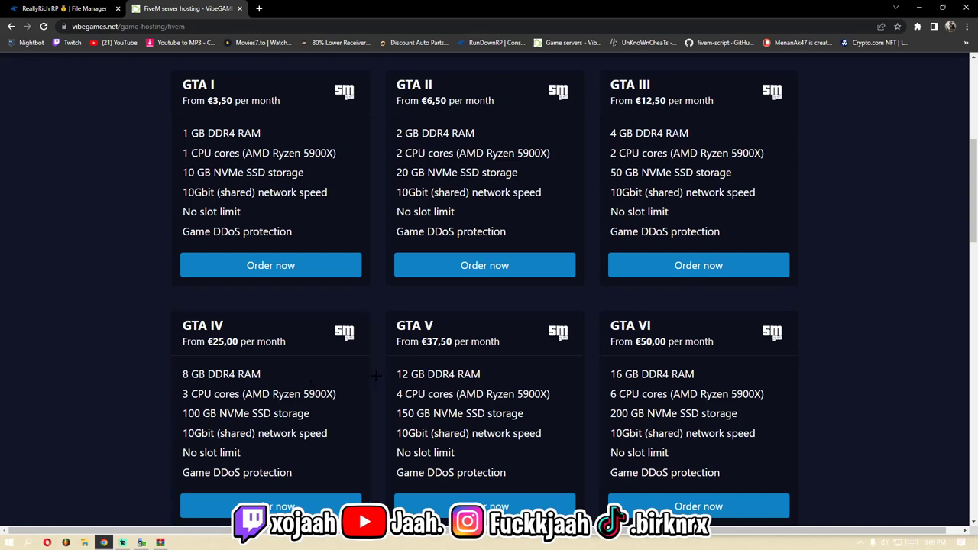
click(225, 323)
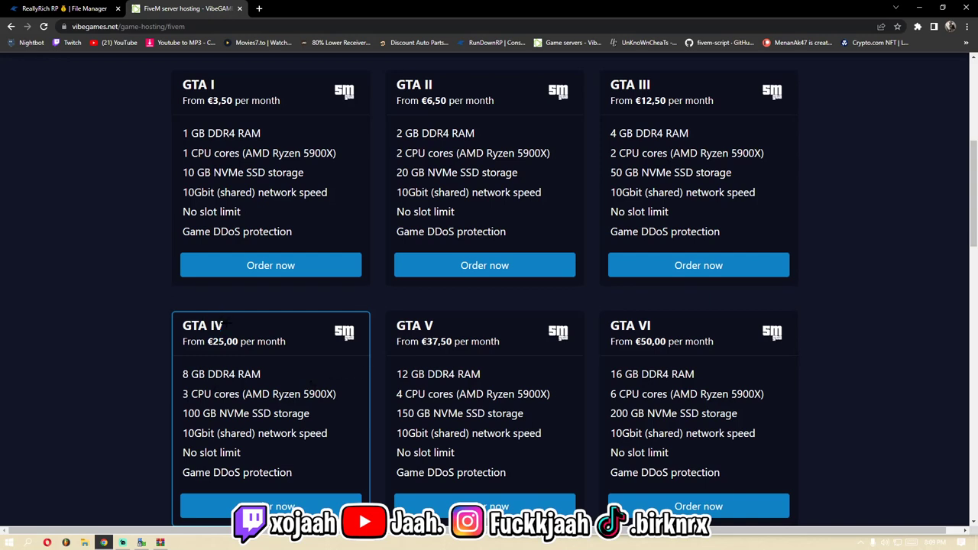
drag(210, 325, 250, 324)
drag(183, 413, 227, 414)
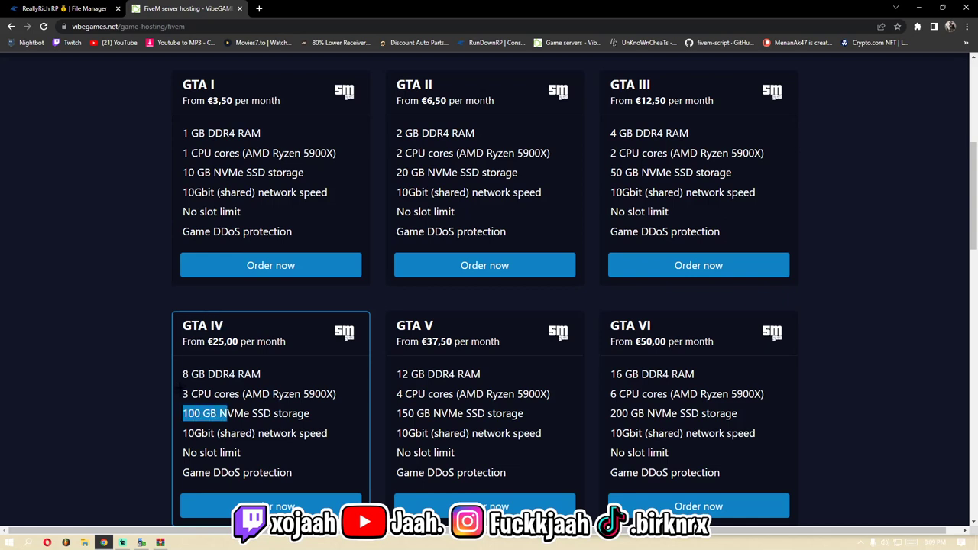
drag(183, 374, 208, 374)
click(208, 374)
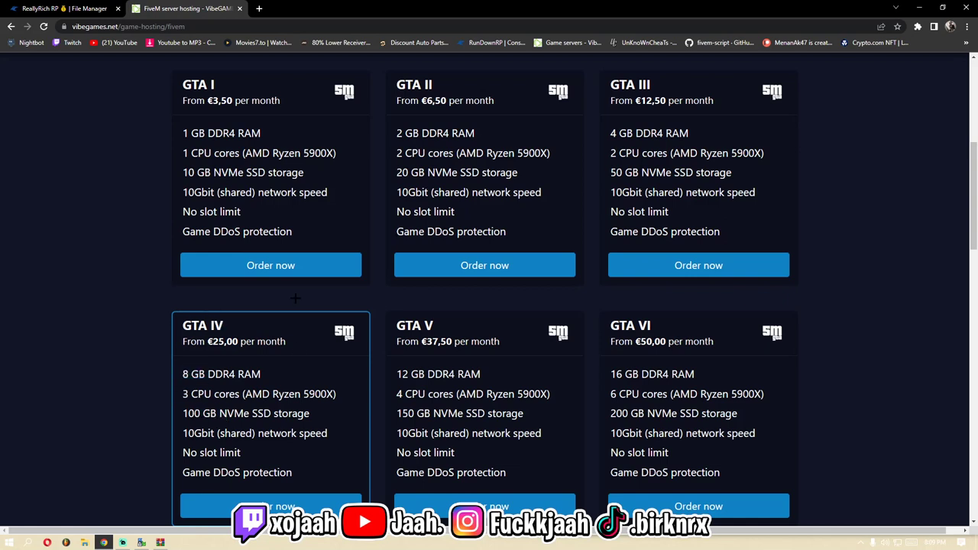
Open the ReallyRich RP server's console page and highlight its disk usage.
click(39, 8)
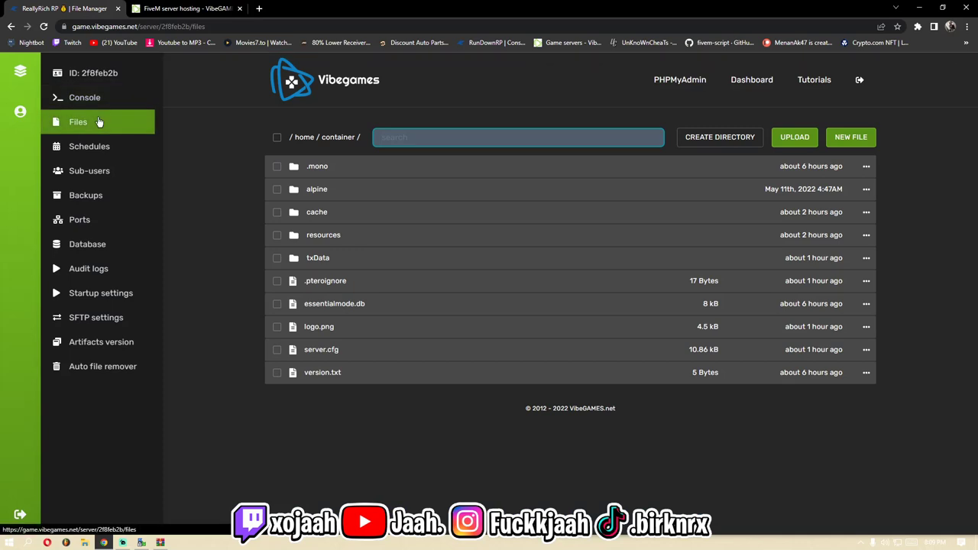
click(76, 97)
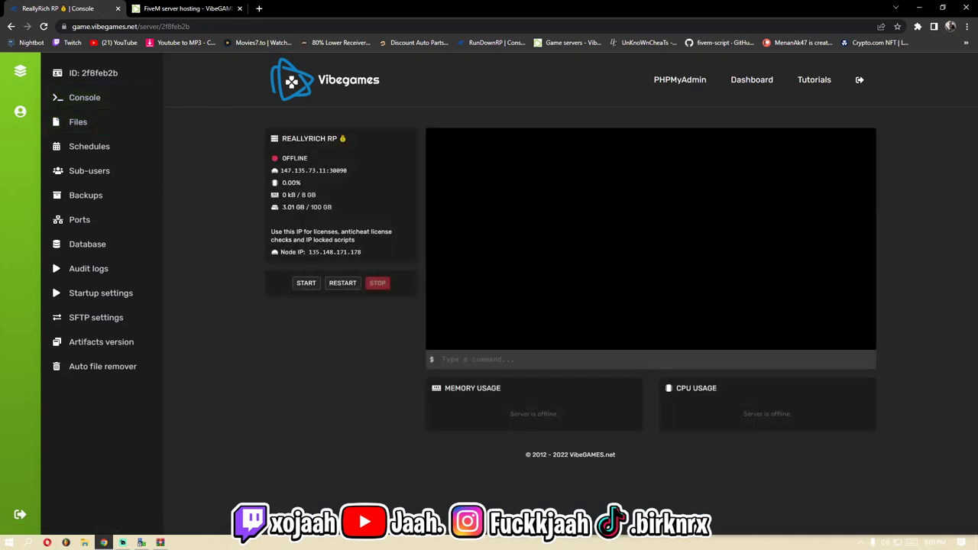
drag(282, 207, 304, 207)
click(304, 207)
Compare the GTA III plan and the larger FiveM hosting plans with the ReallyRich RP server's console figures.
key(ctrl+Tab)
scroll(703, 256, up, 1)
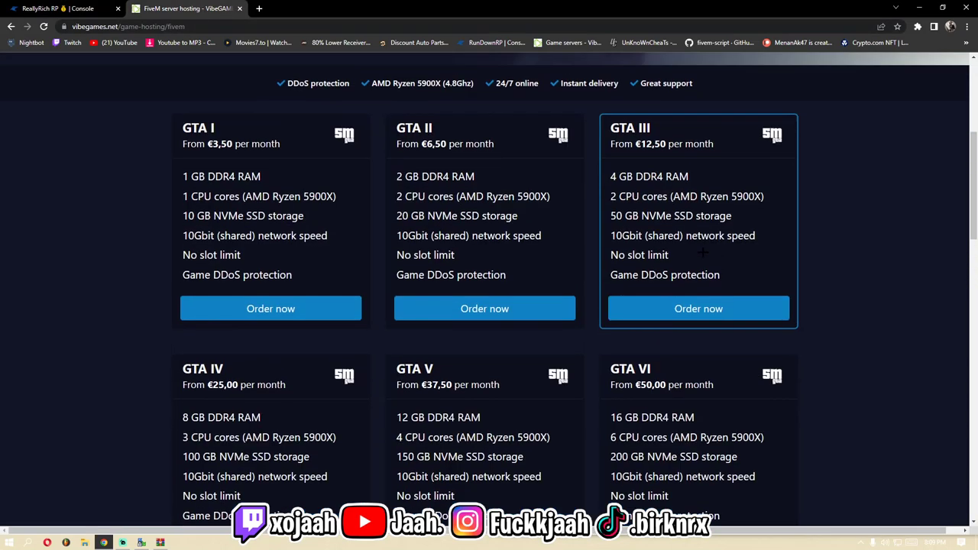
double_click(643, 135)
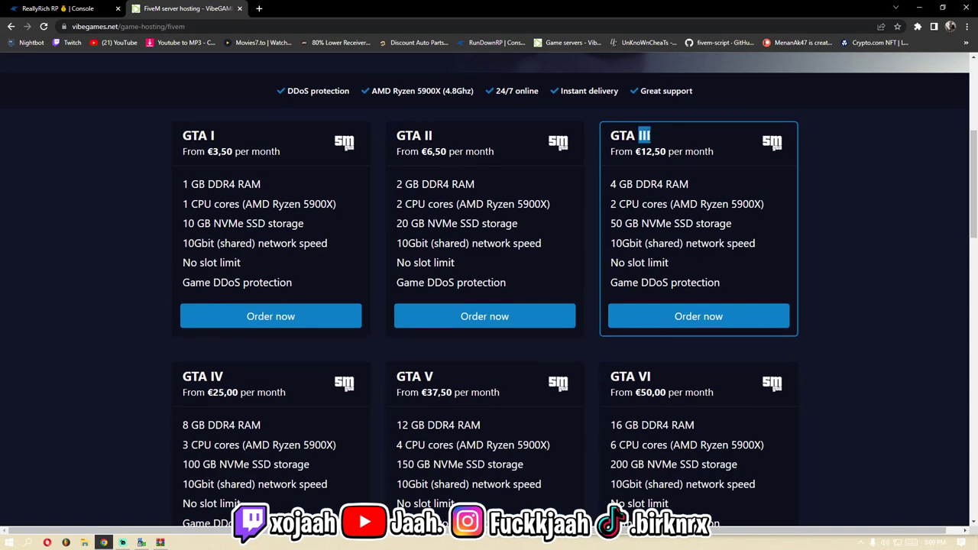
key(ctrl+Tab)
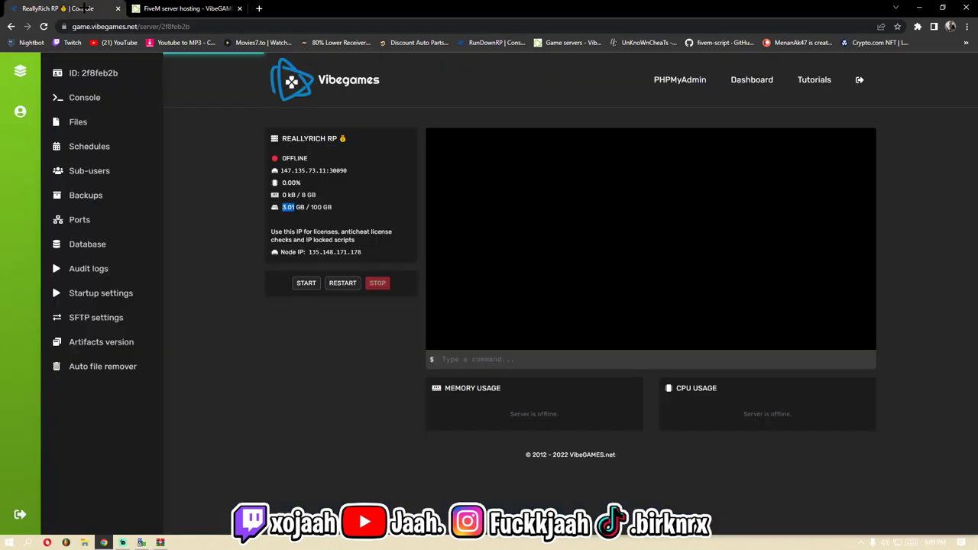
key(ctrl+Tab)
scroll(259, 319, down, 2)
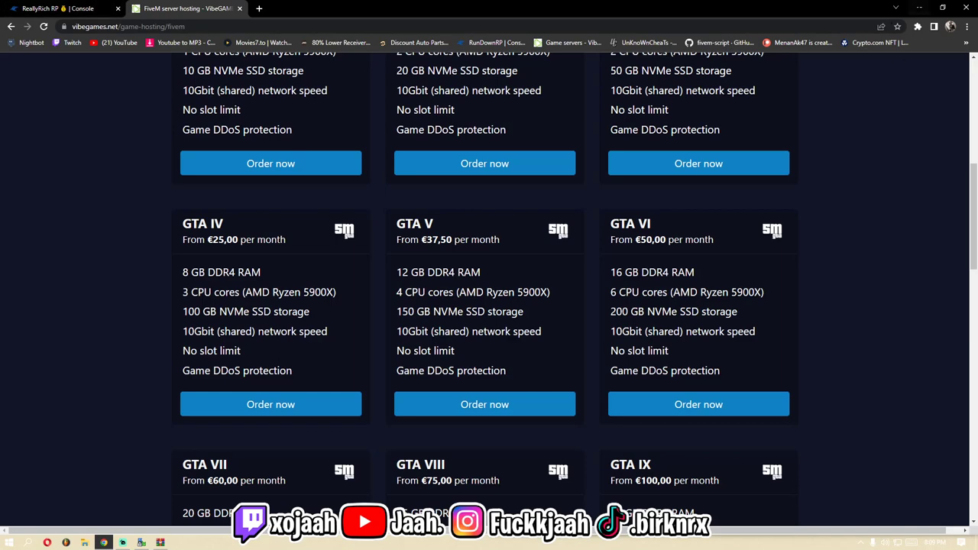
scroll(166, 455, up, 2)
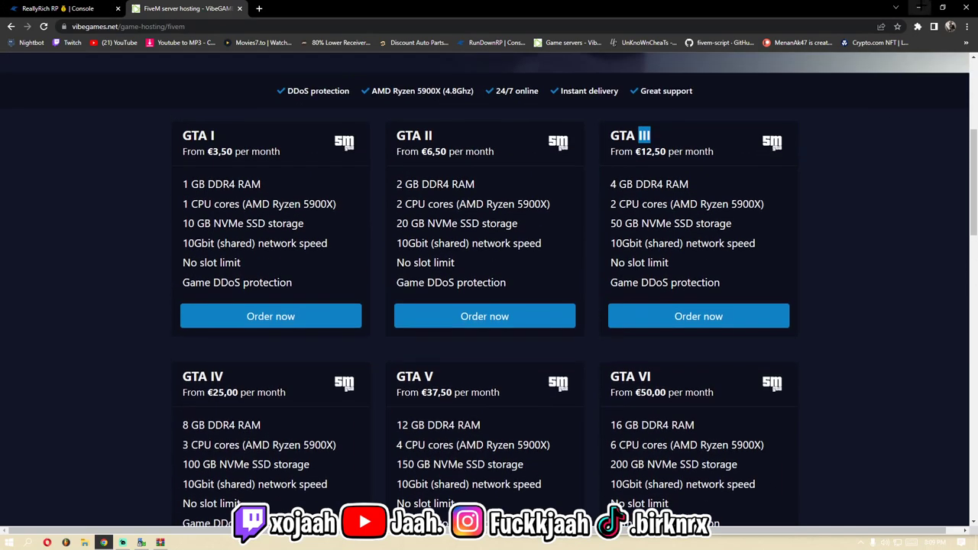
Minimize Chrome, look through the resources and [scripts] folders in ff.zip, and return to the archive's root.
click(918, 8)
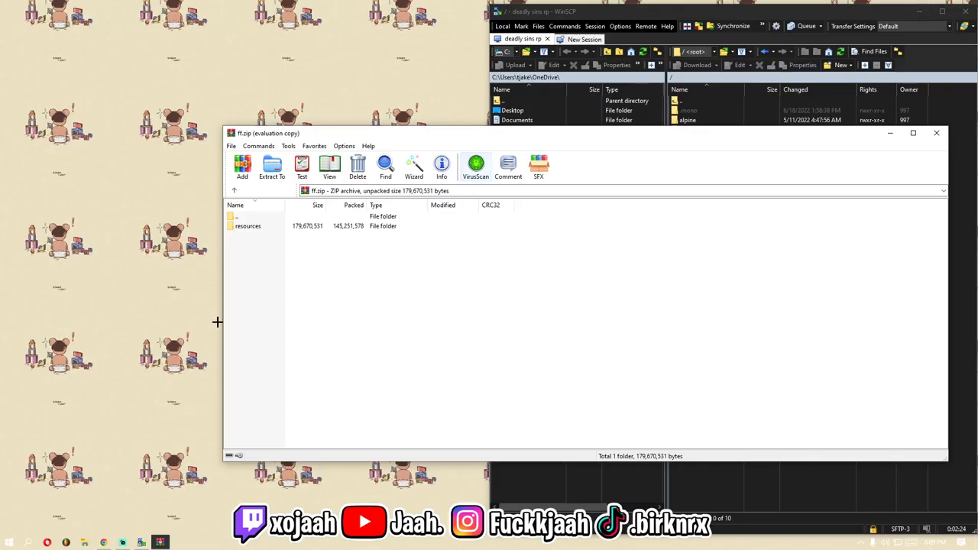
click(260, 226)
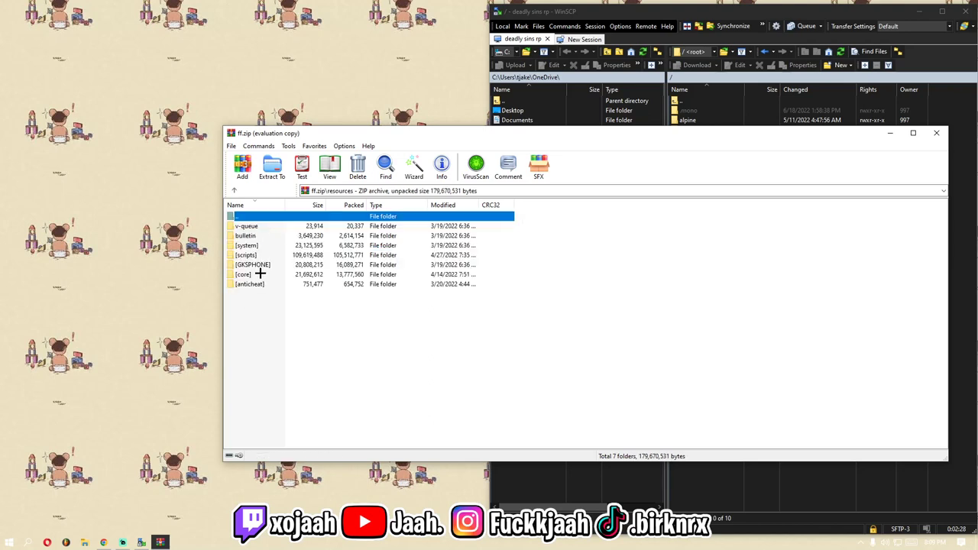
double_click(259, 254)
click(235, 190)
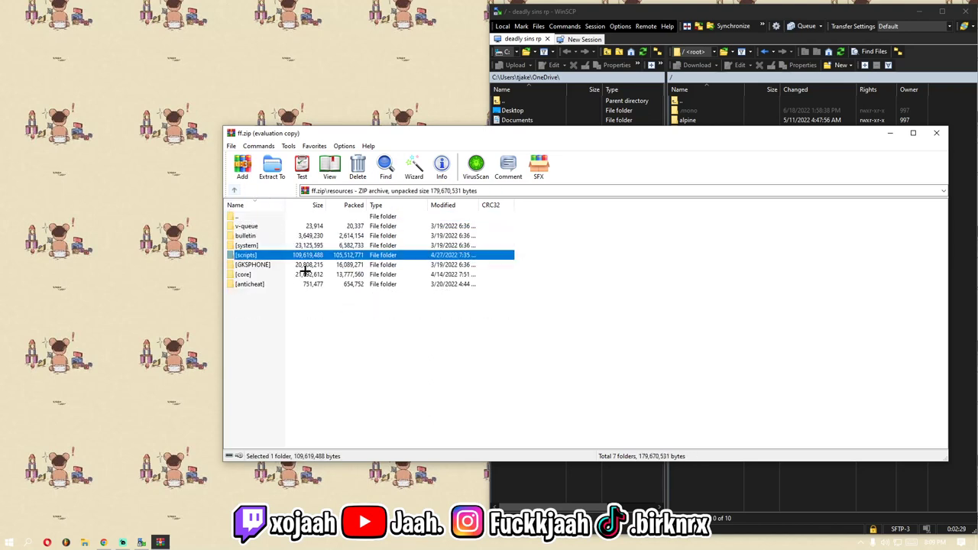
click(235, 190)
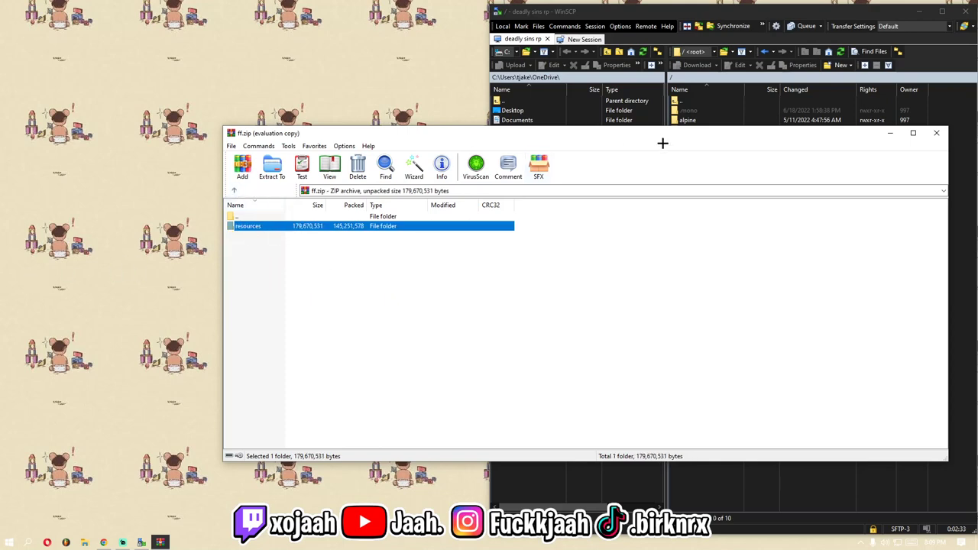
Move the ff.zip window below the WinSCP file lists and bring WinSCP to the front.
drag(659, 137, 697, 348)
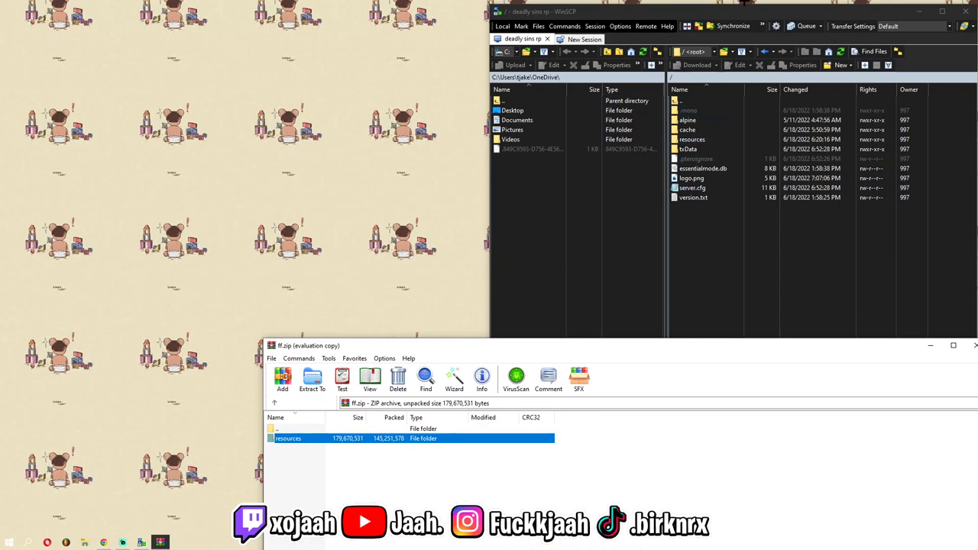
drag(517, 350, 438, 232)
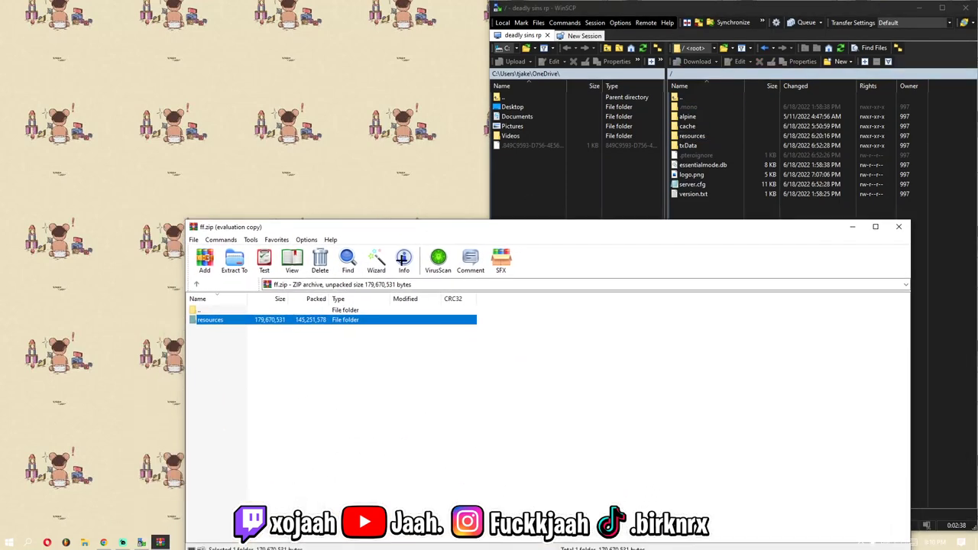
click(770, 8)
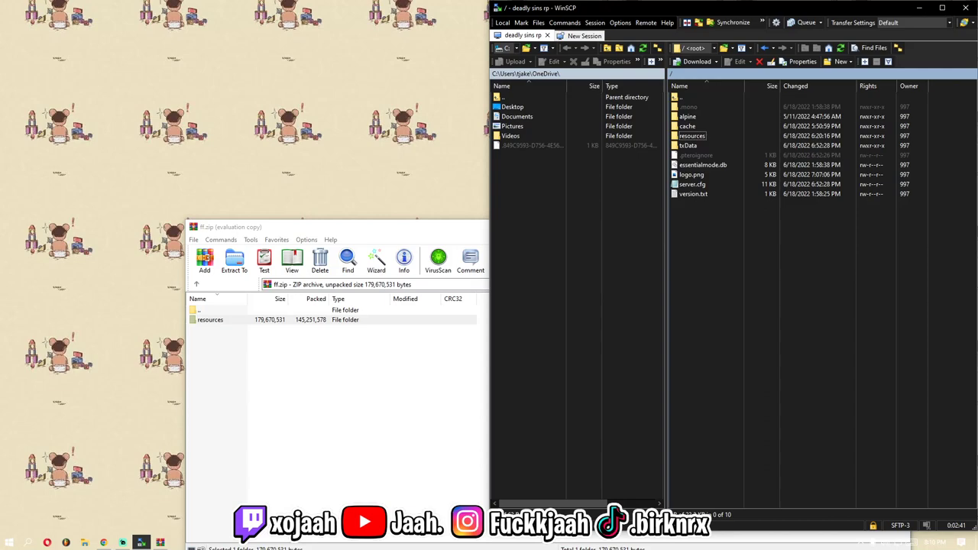
Switch to Chrome and open the winscp.net website in a new tab.
click(105, 543)
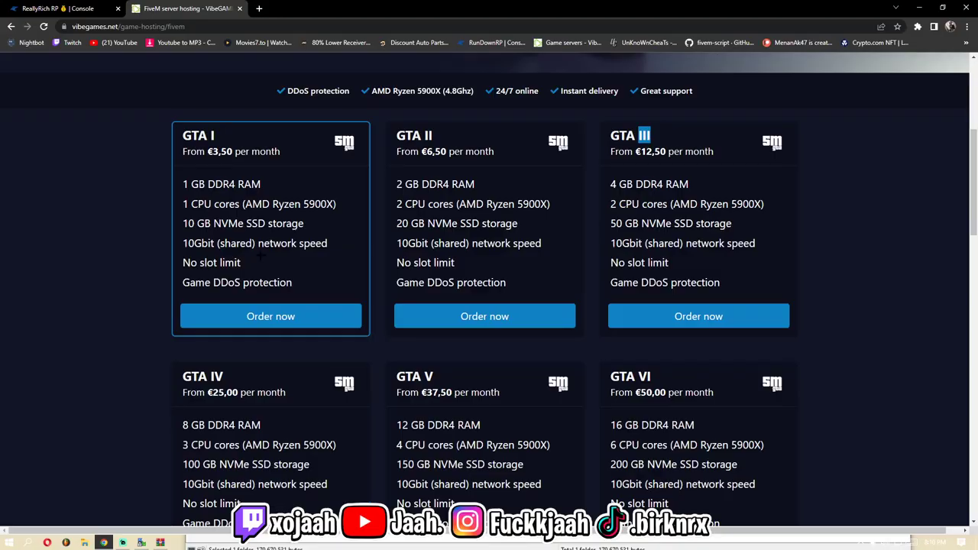
click(259, 9)
text(winscp.net)
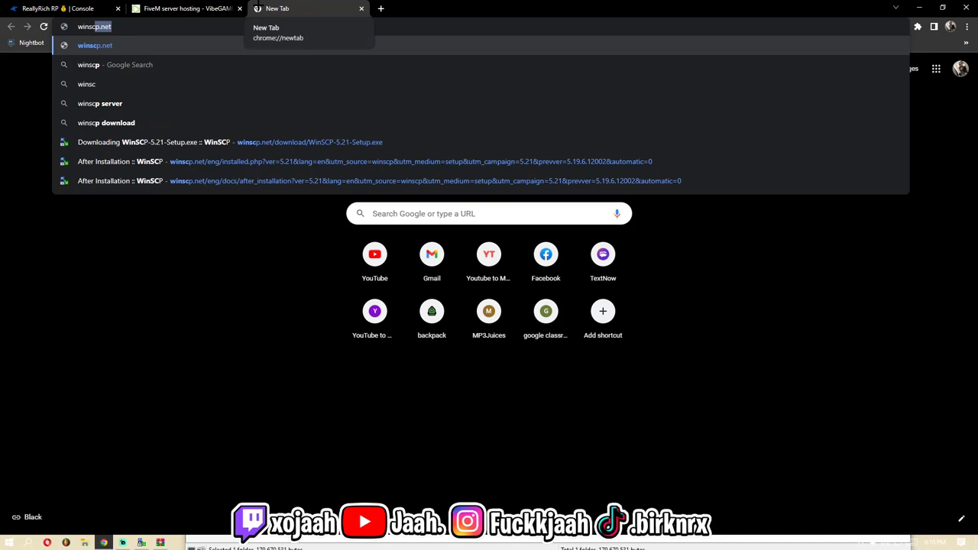
key(Return)
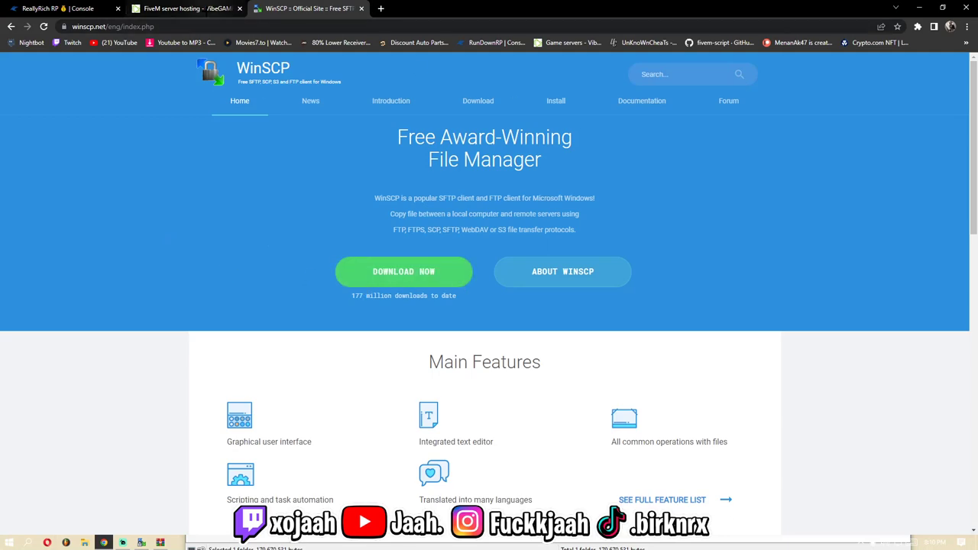
Return to the ReallyRich RP server's console page in Chrome and open its SFTP settings.
click(207, 9)
click(57, 9)
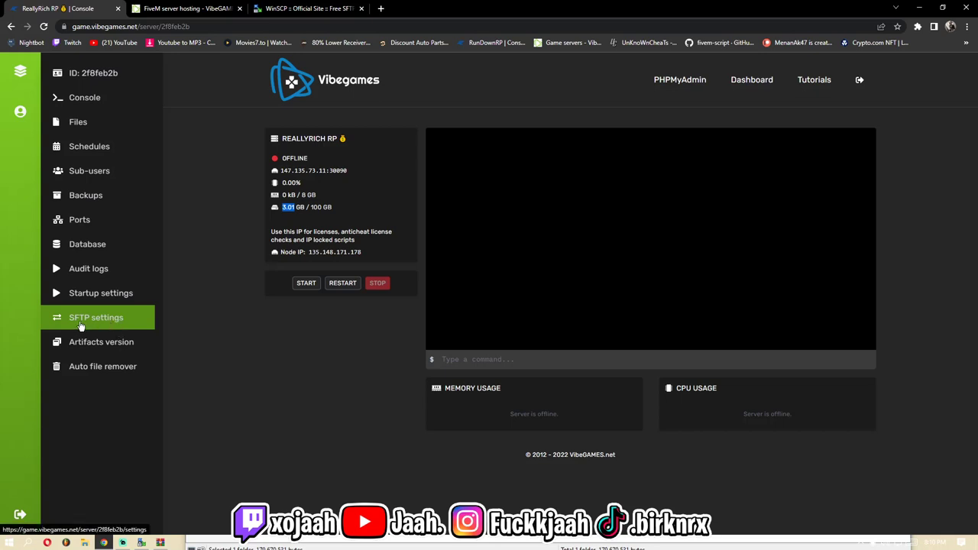
click(111, 321)
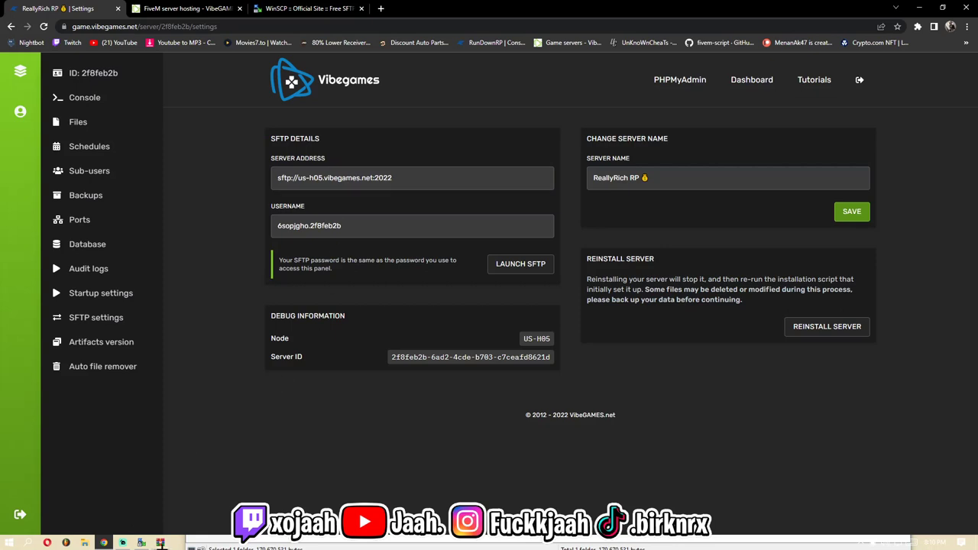
Switch to WinSCP and start a new session with a blank new site.
click(142, 543)
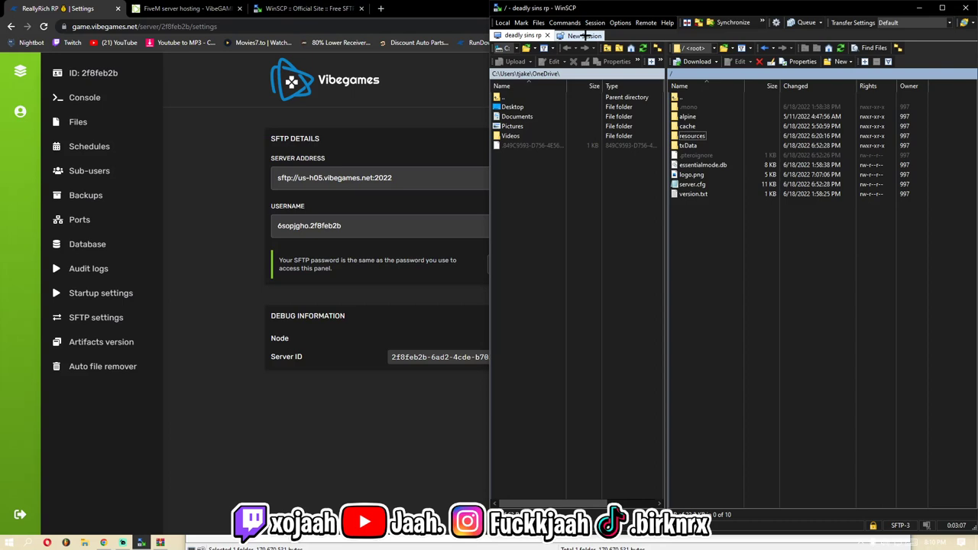
click(584, 36)
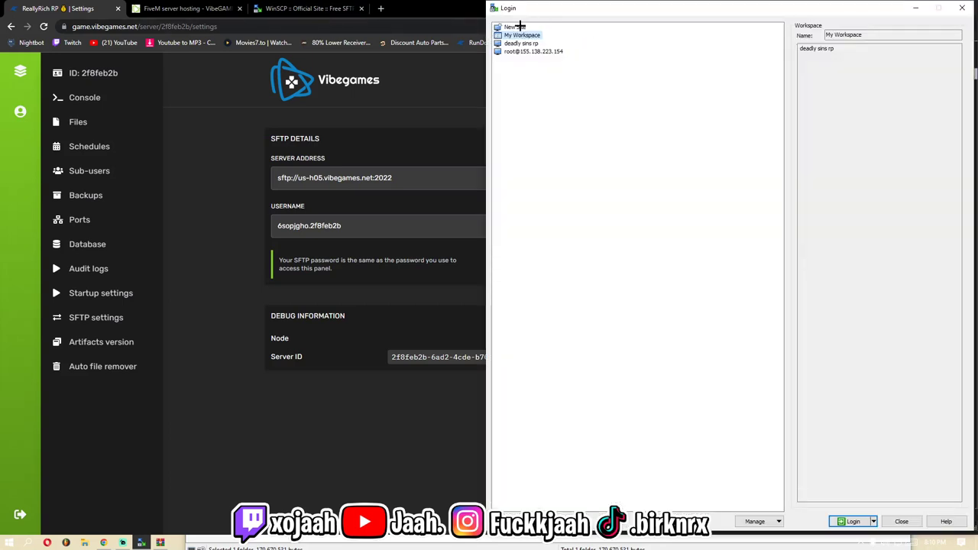
click(520, 27)
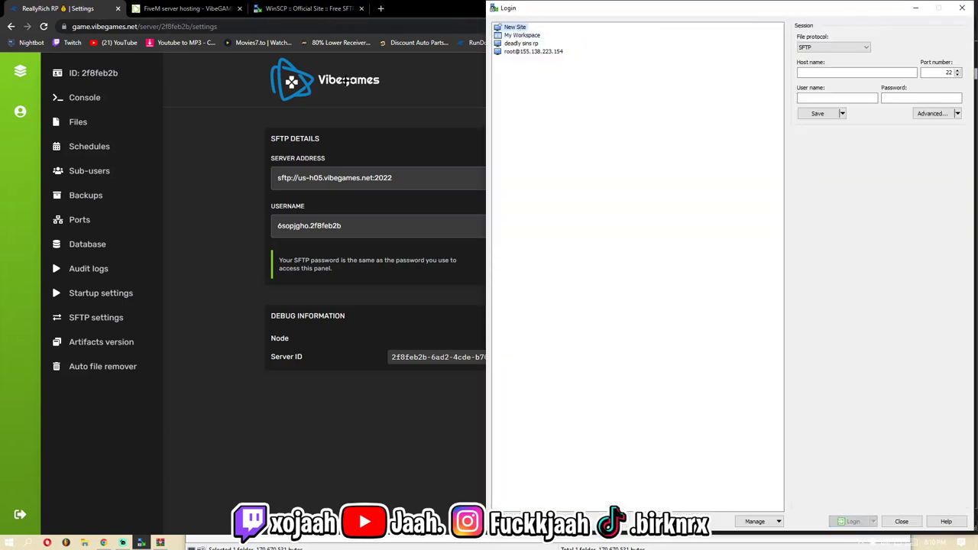
Copy the SFTP server address from the Vibegames panel into the host name of WinSCP's new site.
click(328, 183)
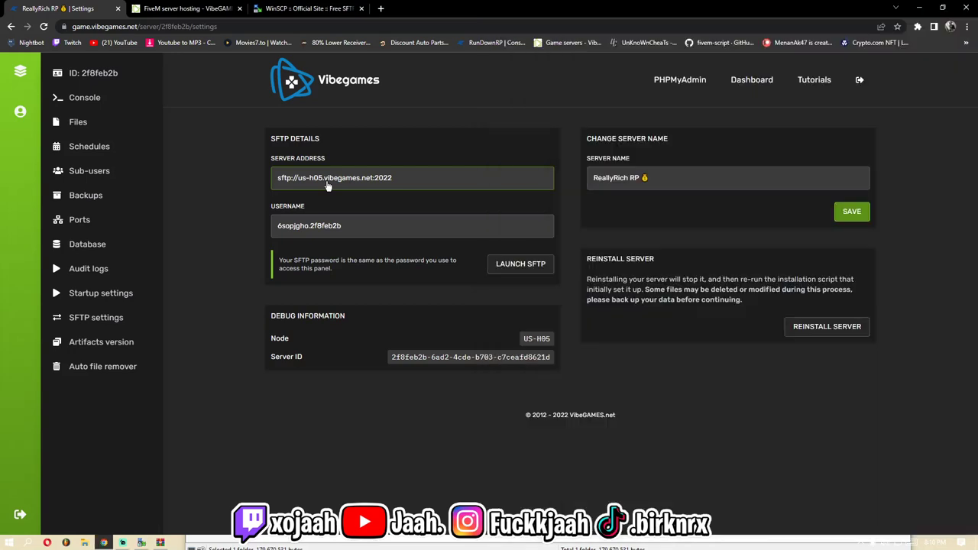
drag(403, 183, 272, 180)
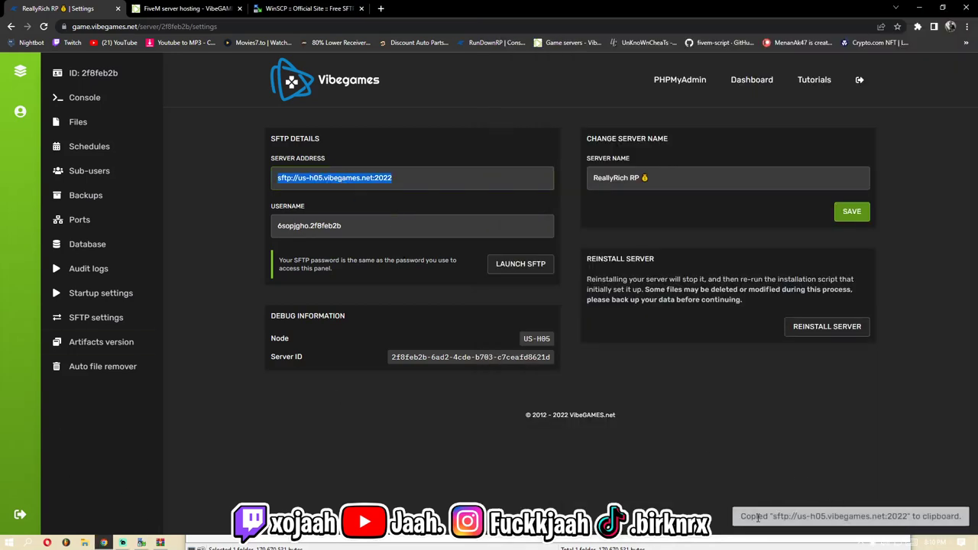
drag(757, 517, 955, 512)
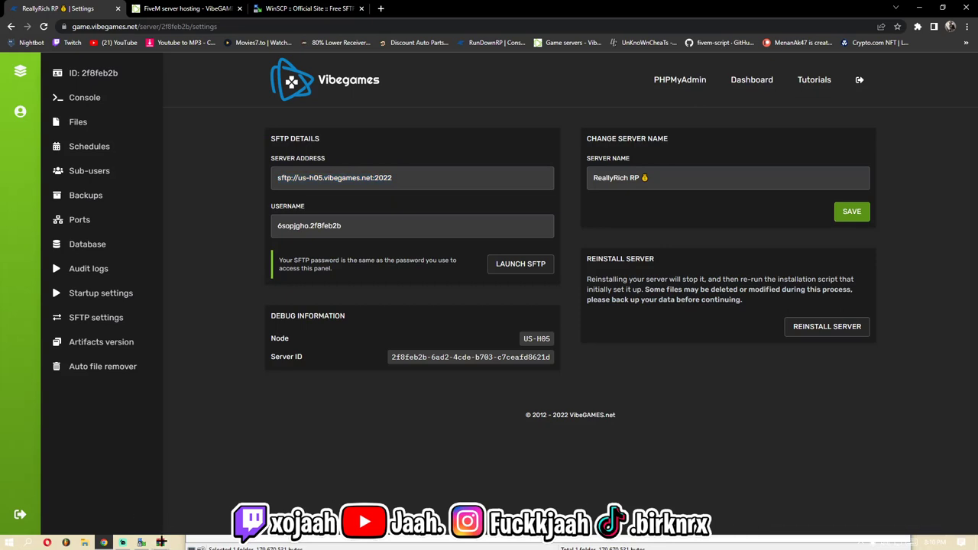
click(160, 542)
click(836, 73)
key(ctrl+v)
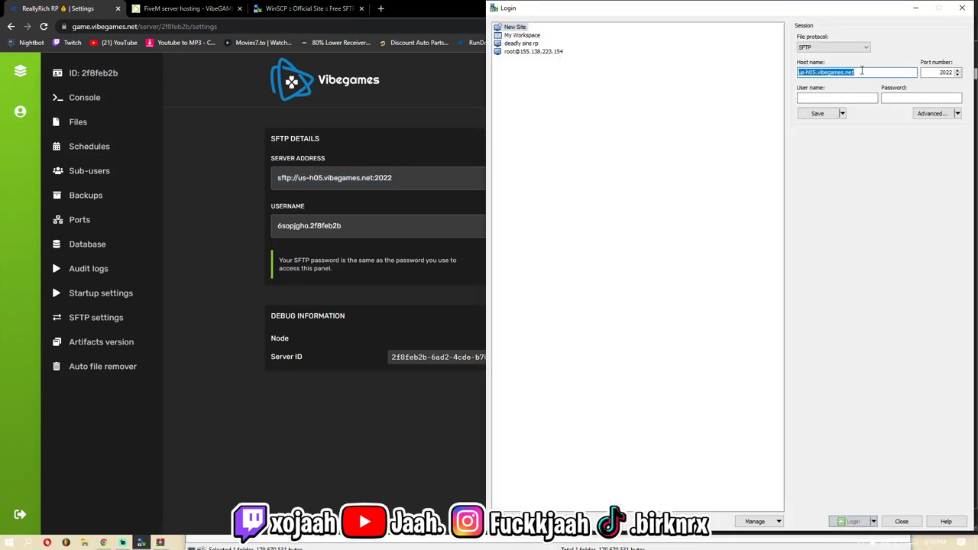
Log in to the server with the SFTP username copied from the Vibegames panel and the account password.
click(330, 234)
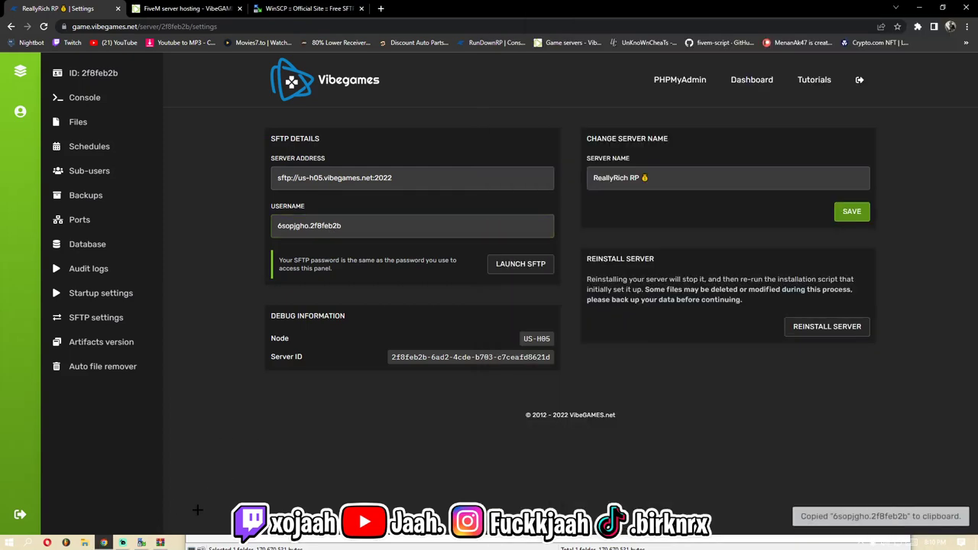
key(alt+Tab)
click(828, 97)
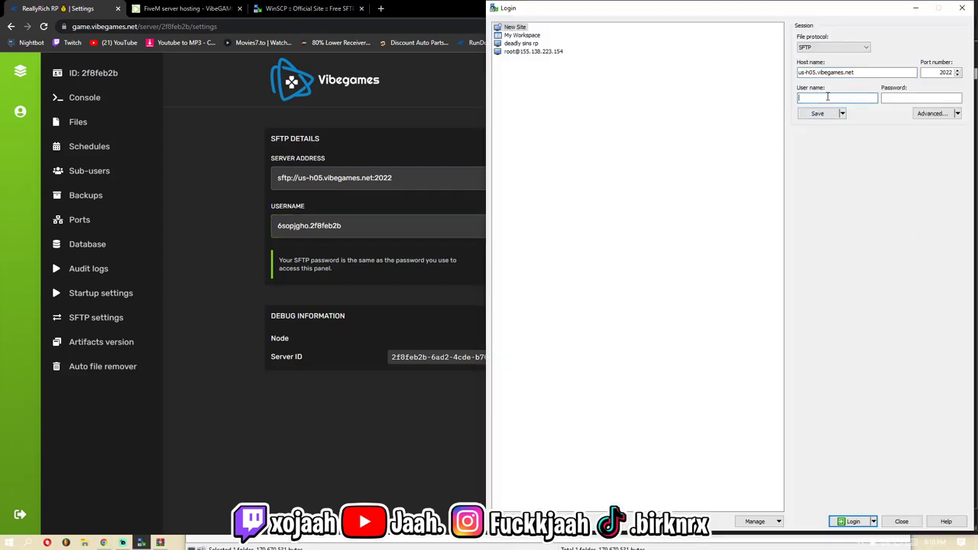
key(ctrl+v)
click(898, 98)
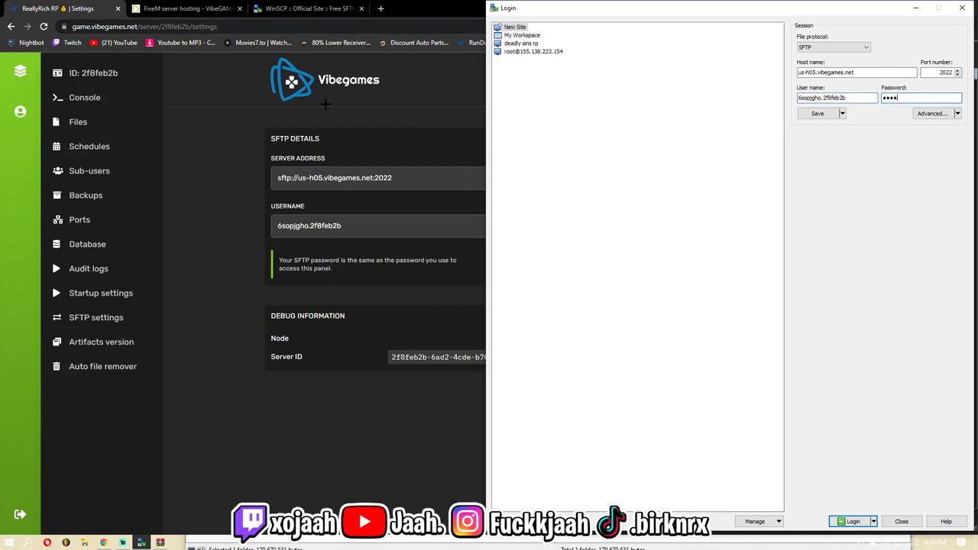
key(Return)
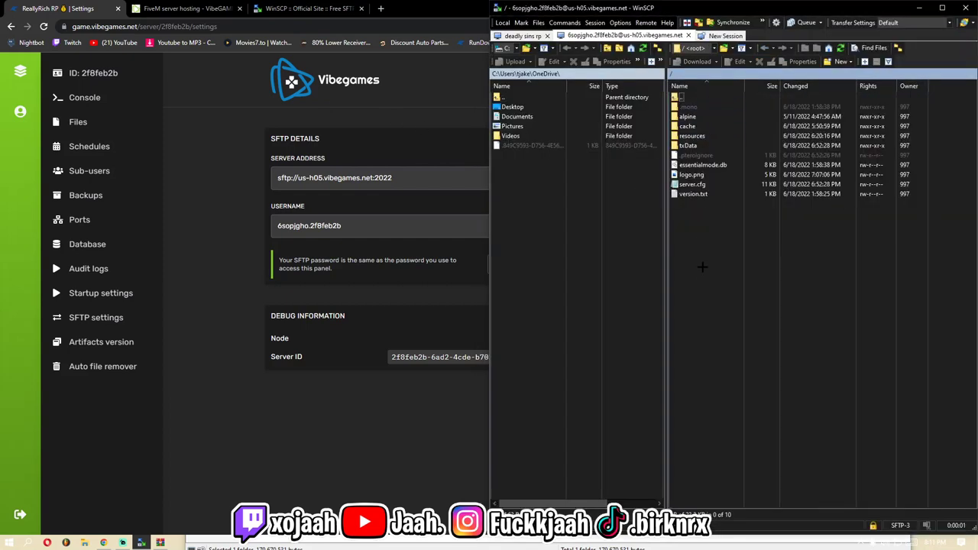
Compare the server's root files in WinSCP with the Vibegames panel's file manager, and return to the SFTP settings.
drag(698, 363, 734, 115)
drag(717, 282, 712, 100)
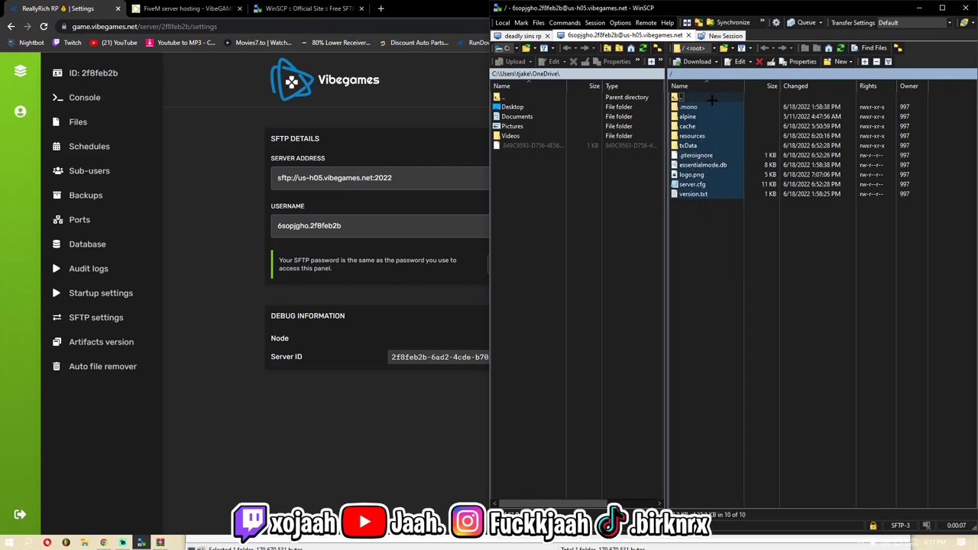
drag(700, 251, 716, 104)
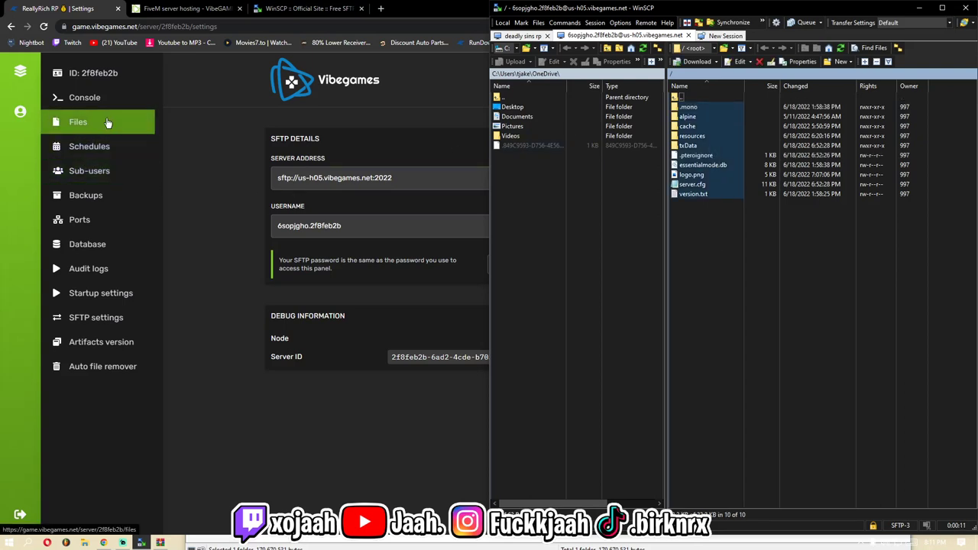
click(107, 122)
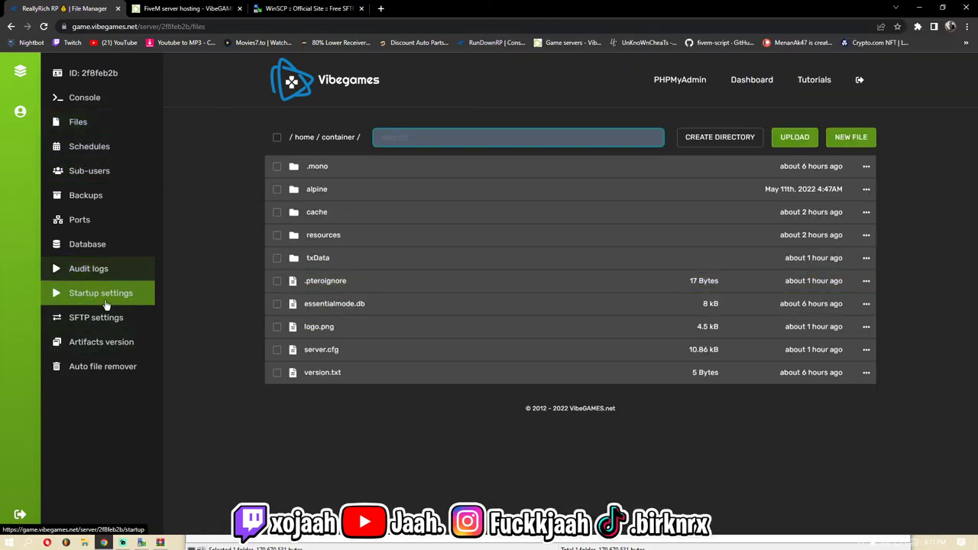
click(96, 317)
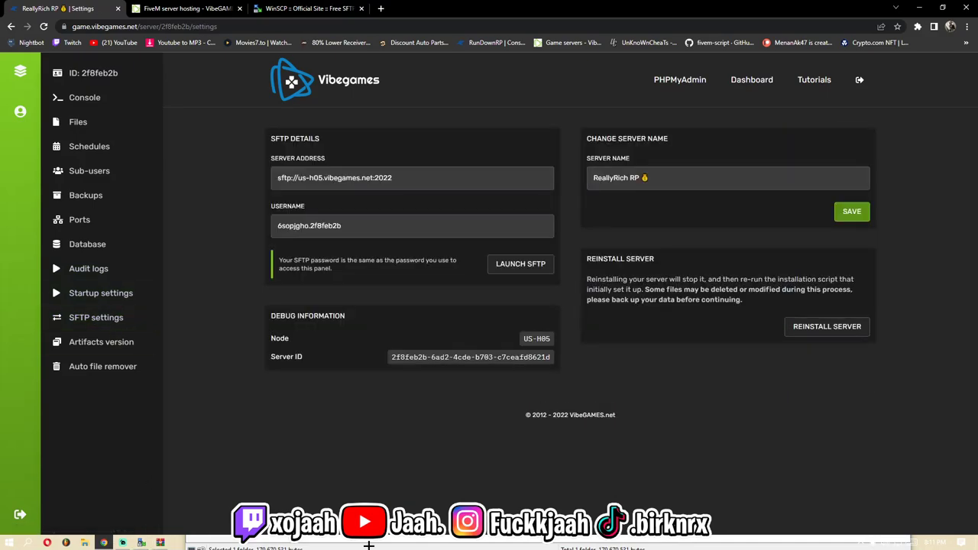
Clear the desktop except for WinSCP, moving the ff.zip window below the file lists and minimizing it.
key(super+d)
click(142, 544)
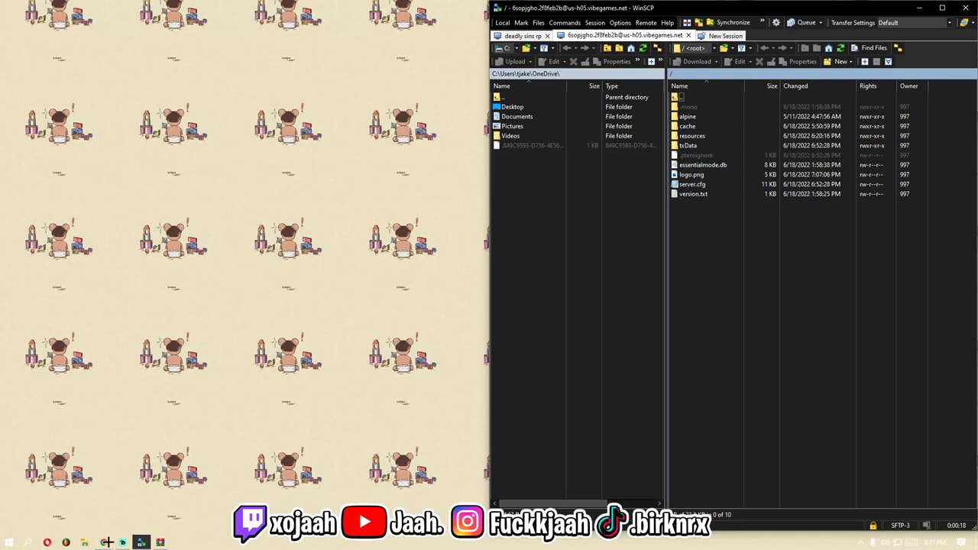
click(160, 543)
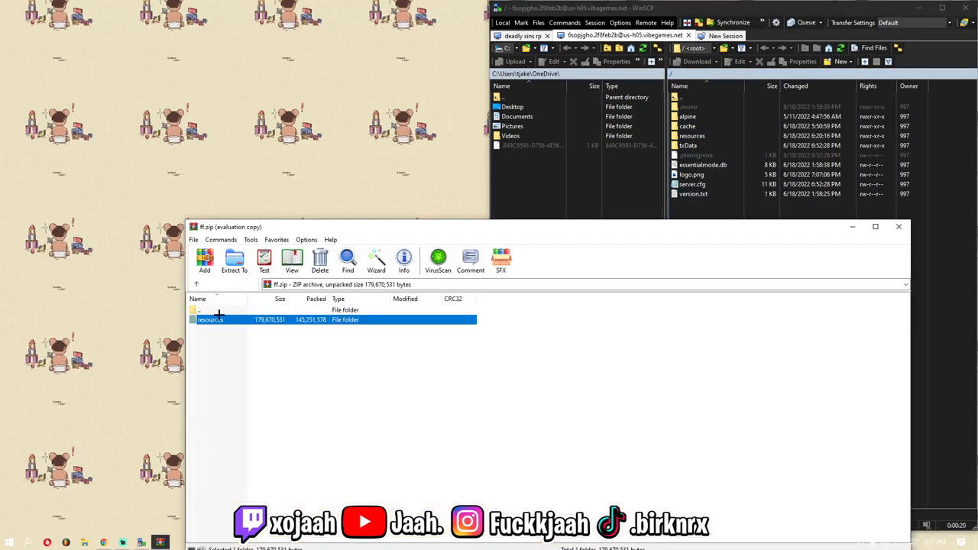
drag(410, 227, 317, 343)
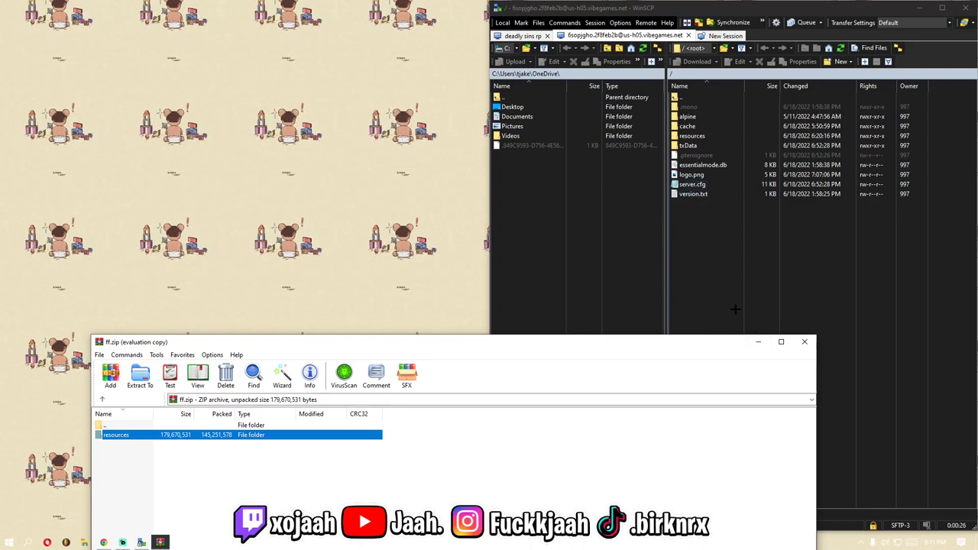
click(758, 342)
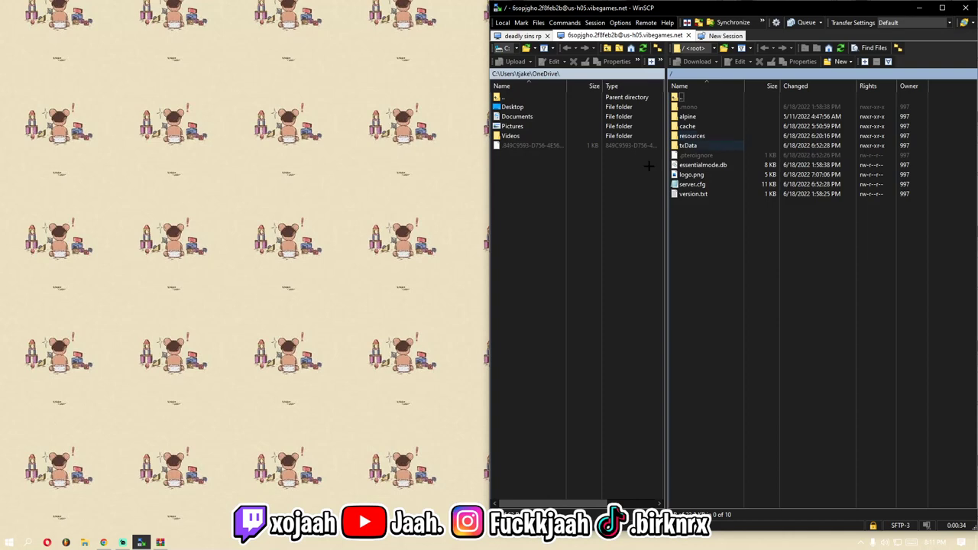
Open File Explorer and go to the resources folder inside dev on the Desktop.
click(84, 543)
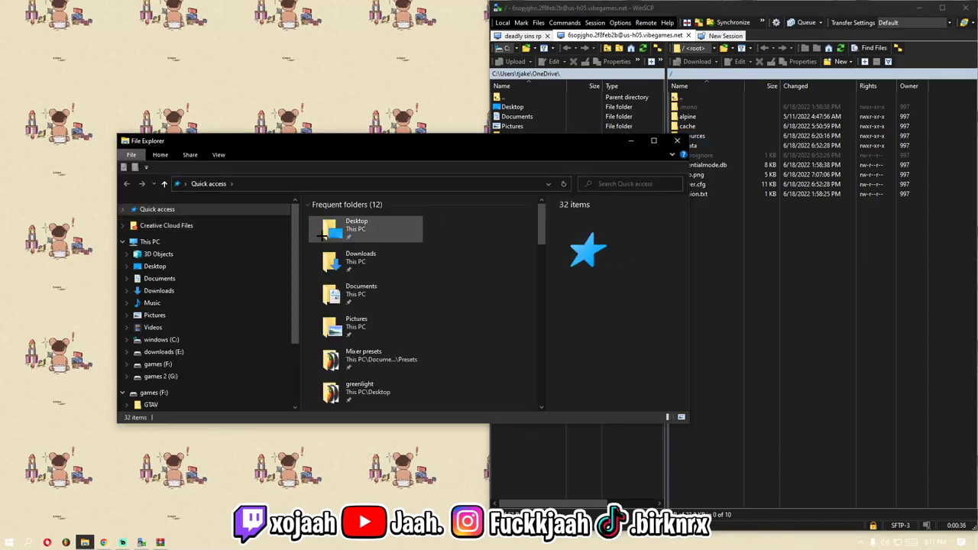
click(181, 266)
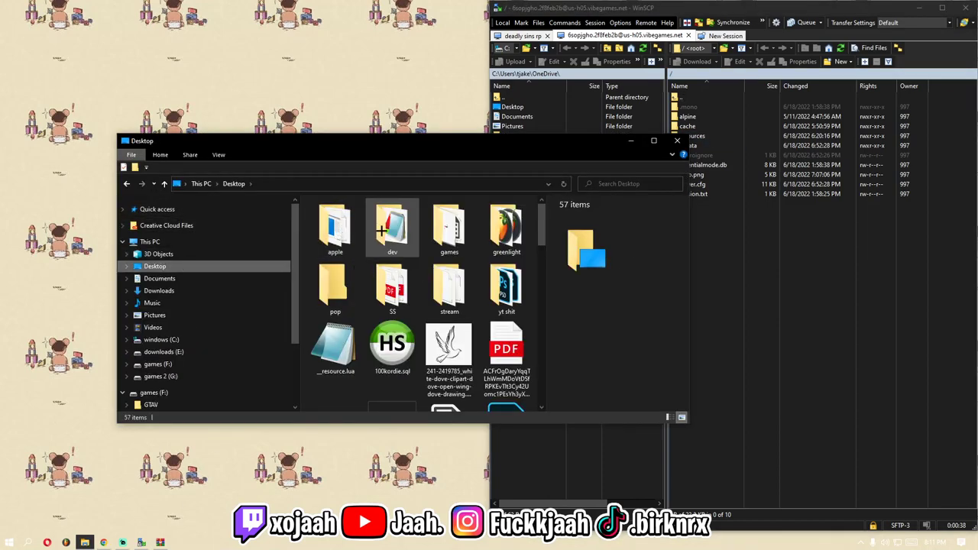
double_click(392, 225)
double_click(347, 259)
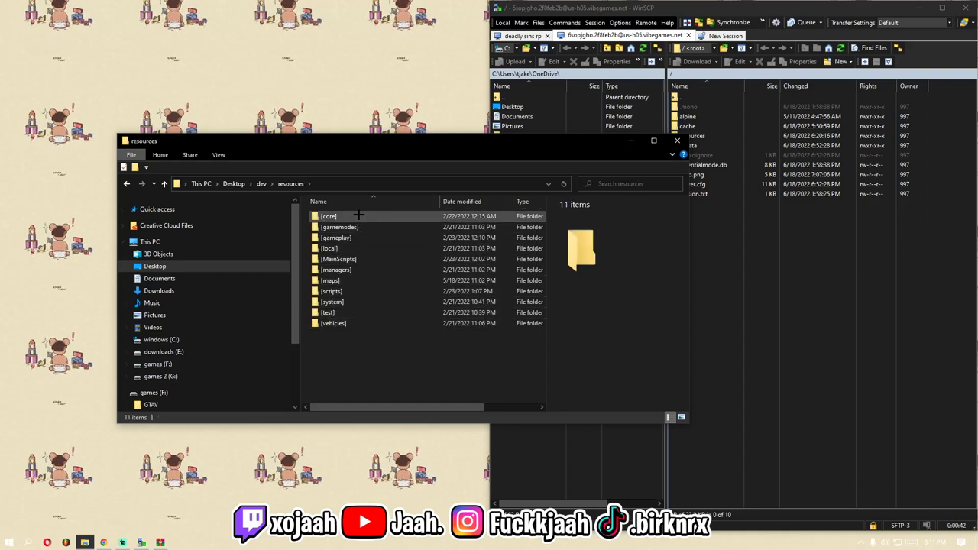
Look through the [scripts] folder and its base, stream and [hud] subfolders, and return to [scripts].
double_click(346, 291)
scroll(356, 260, down, 3)
scroll(356, 260, up, 3)
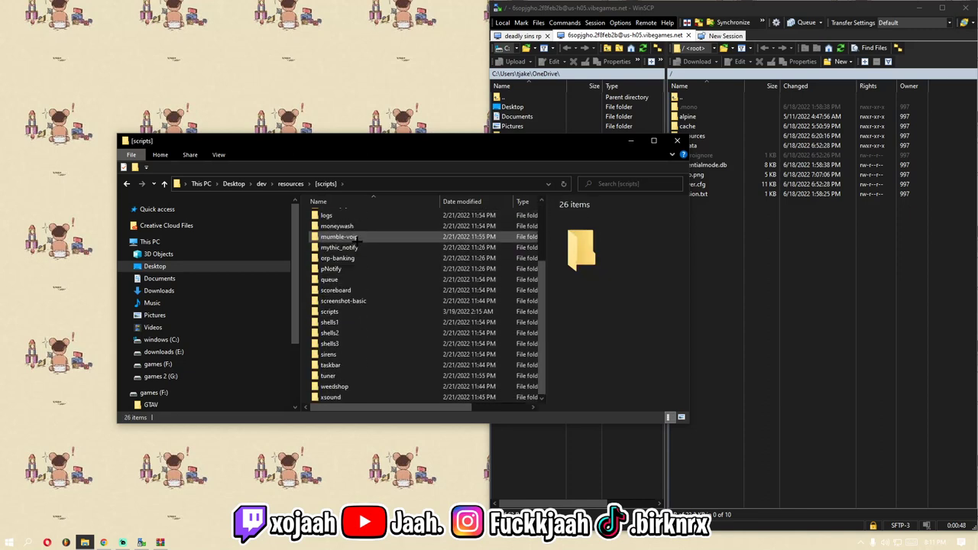
double_click(356, 219)
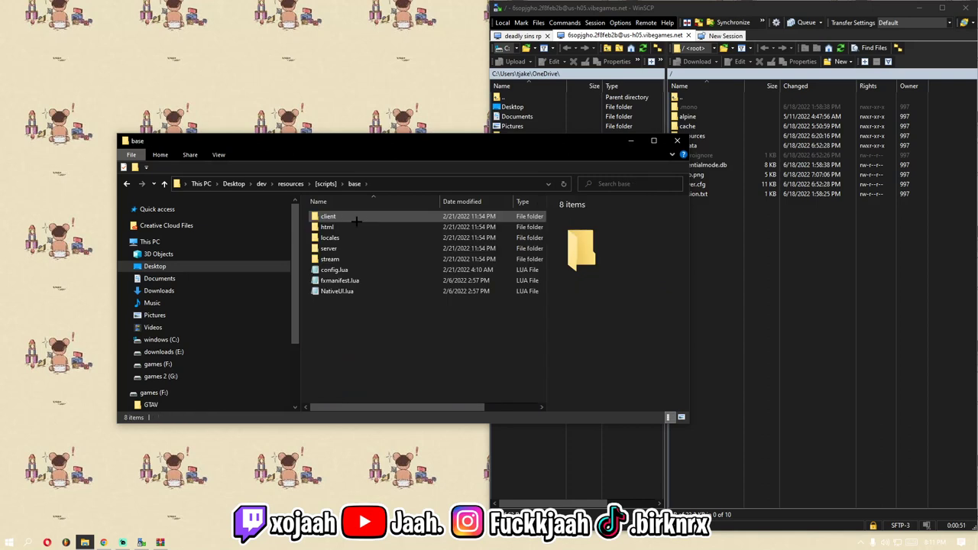
double_click(353, 244)
double_click(344, 217)
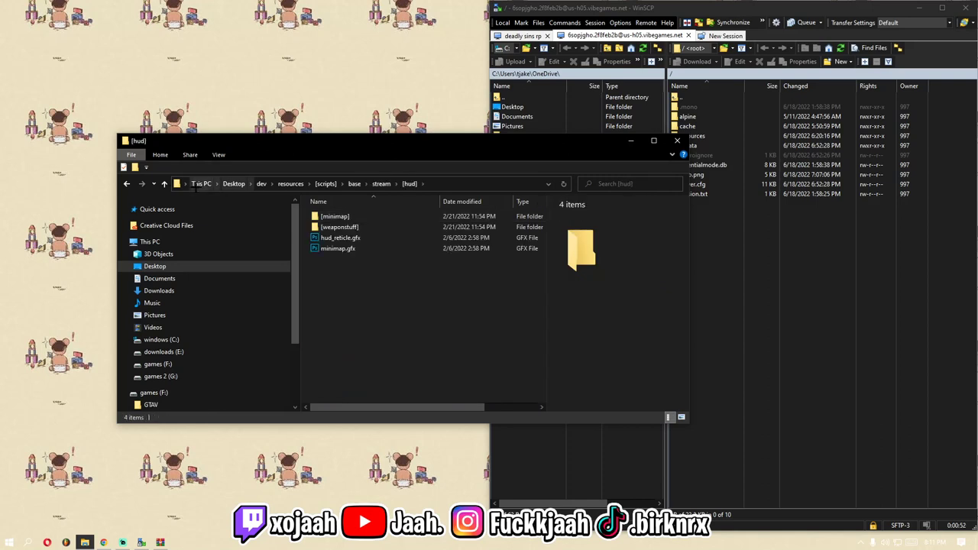
click(164, 183)
click(164, 183)
click(163, 184)
click(378, 227)
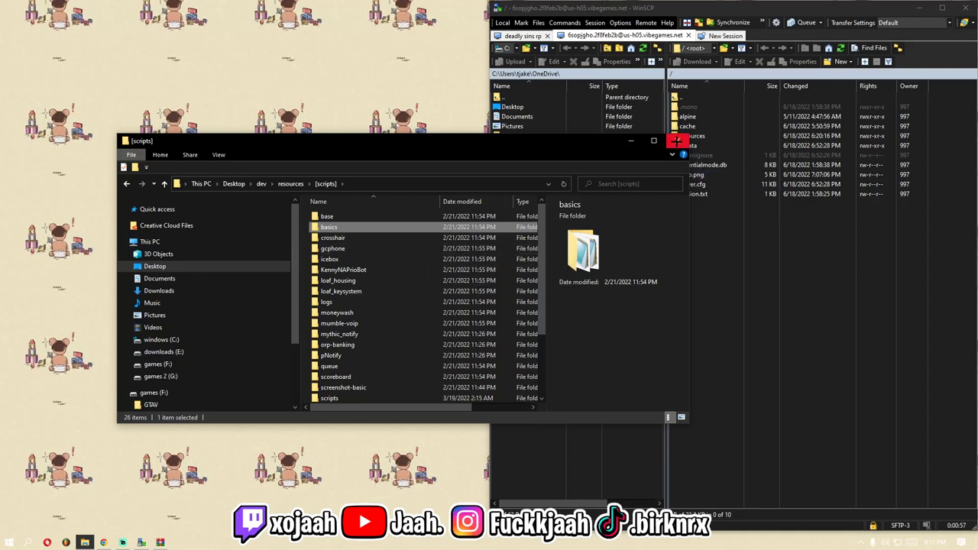
Look into the [core] and [maps] folders under resources, returning to resources after each.
click(164, 182)
key(Home)
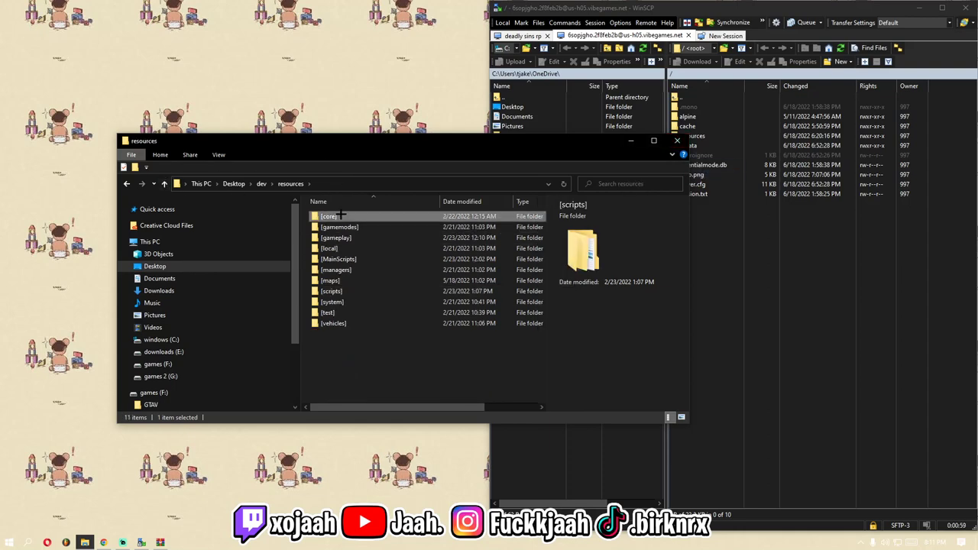
key(Return)
click(164, 183)
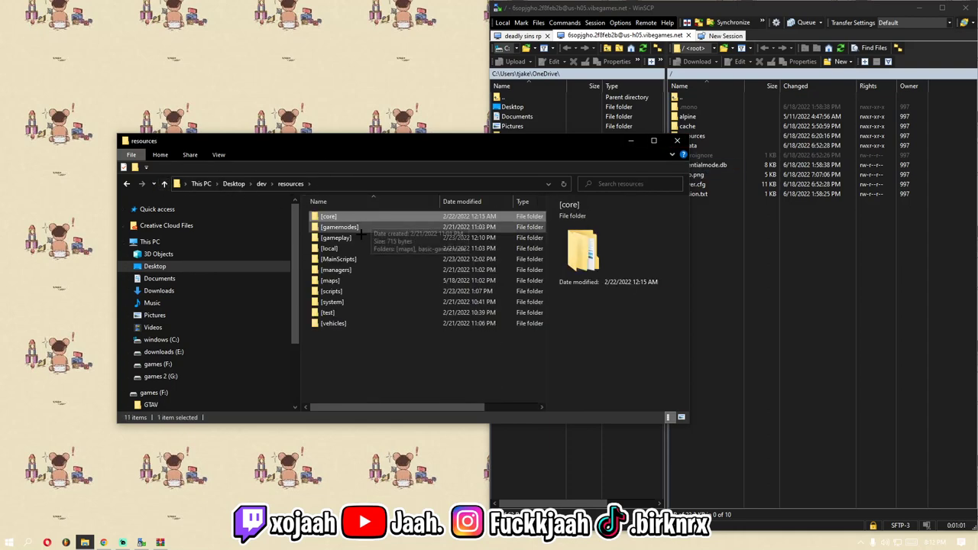
double_click(355, 281)
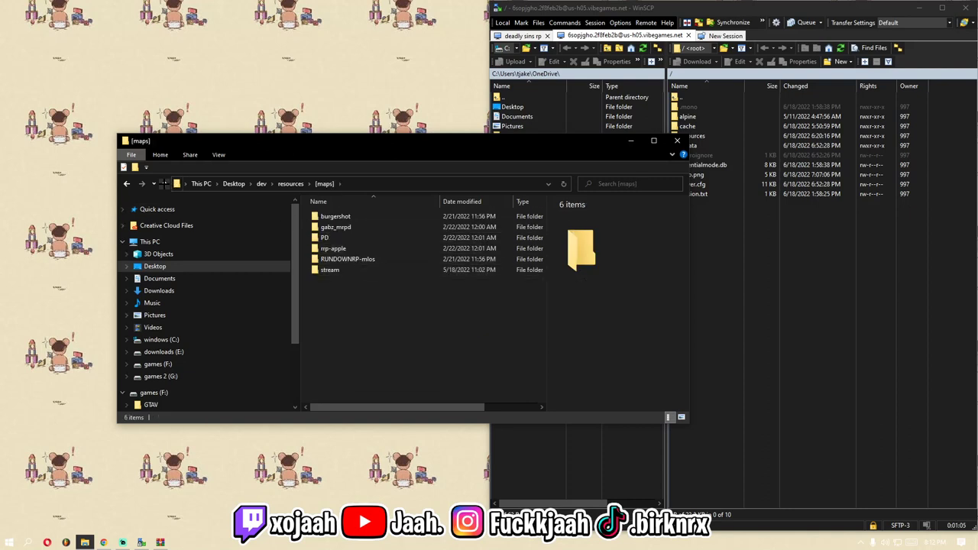
click(164, 184)
Look through the clothes folder's stream contents under [maps] and stream, and return to [maps].
double_click(358, 281)
double_click(352, 272)
double_click(350, 217)
double_click(351, 216)
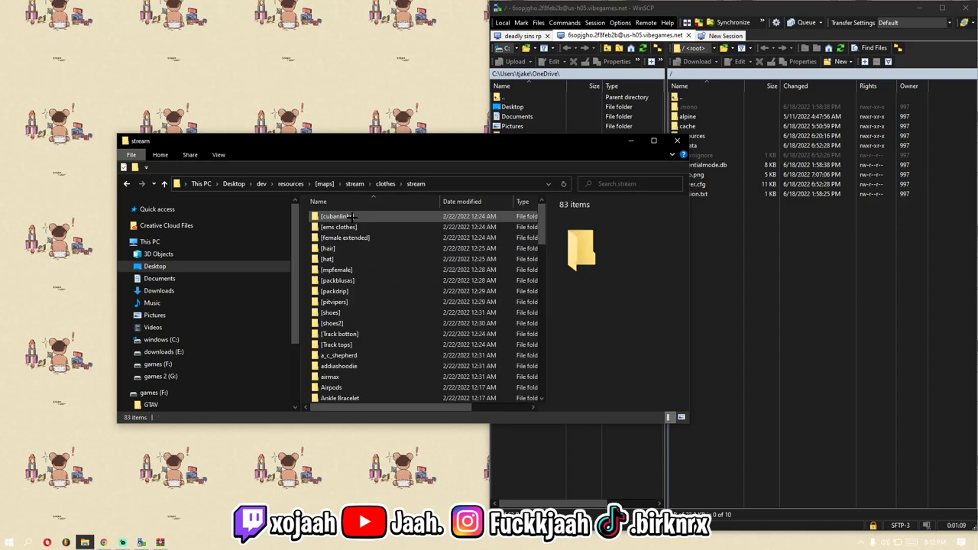
click(164, 183)
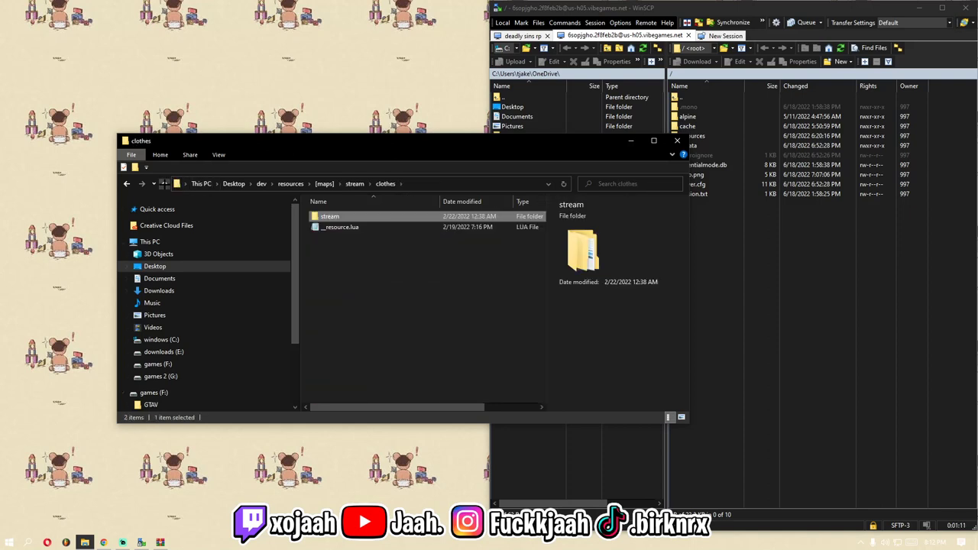
click(164, 184)
click(164, 184)
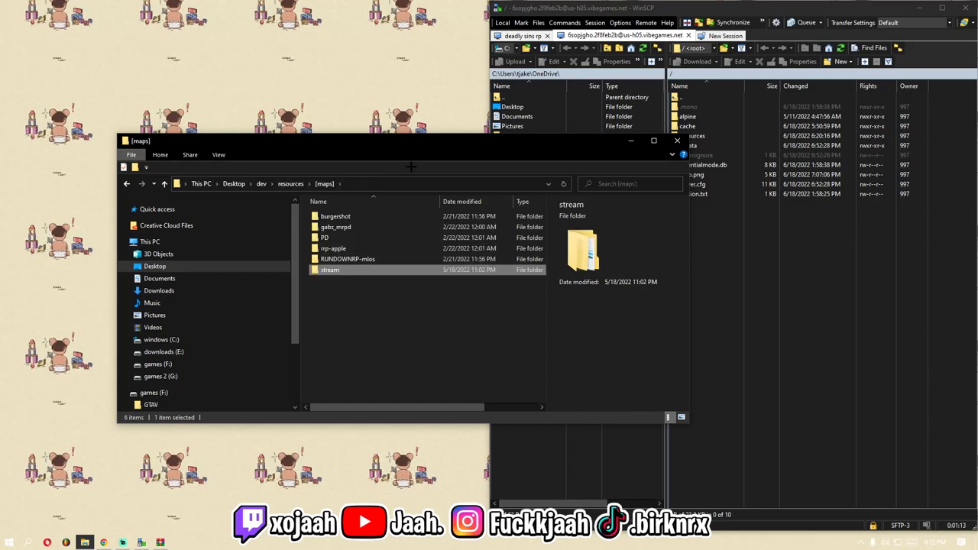
Place the [maps] folder window beside WinSCP and open resources/[scripts]/rr-base/stream on the server.
key(super+Left)
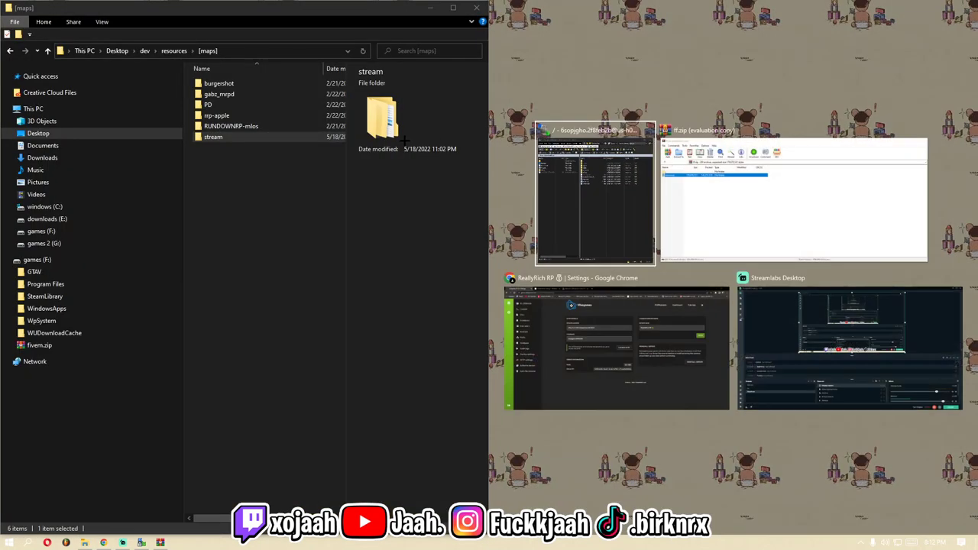
click(762, 172)
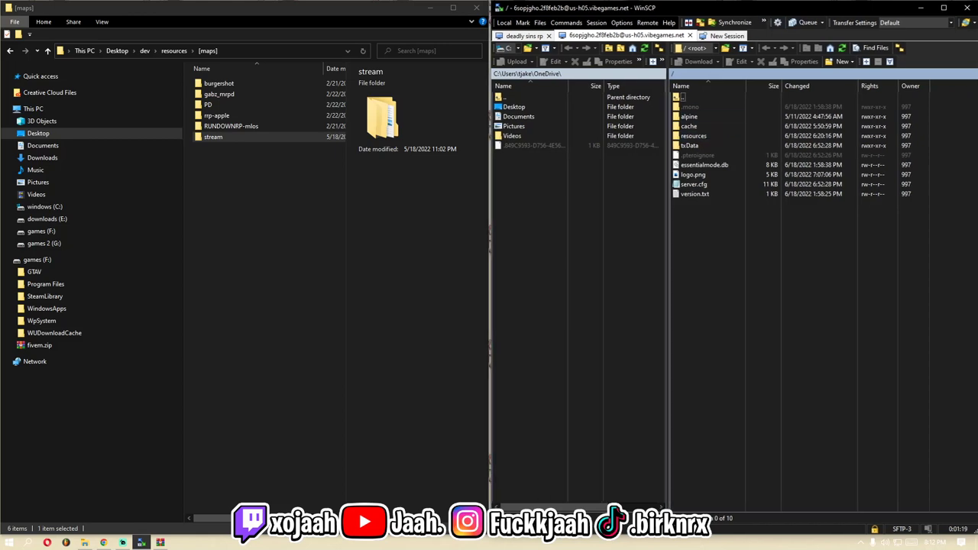
click(708, 136)
double_click(707, 137)
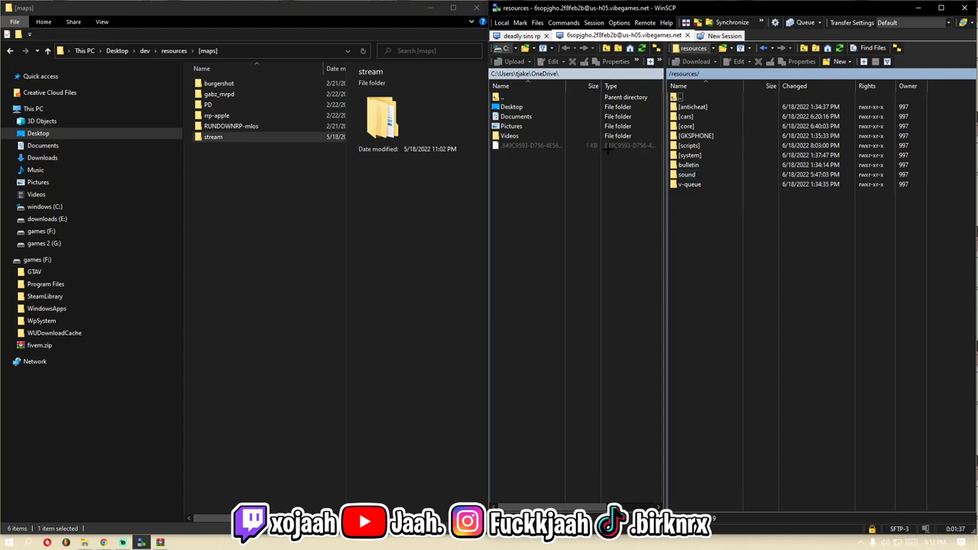
double_click(707, 146)
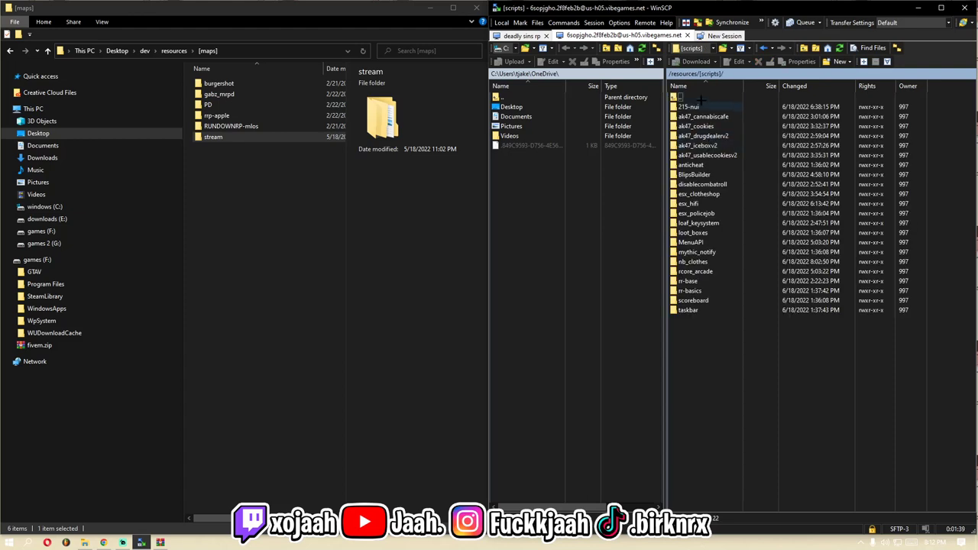
double_click(704, 281)
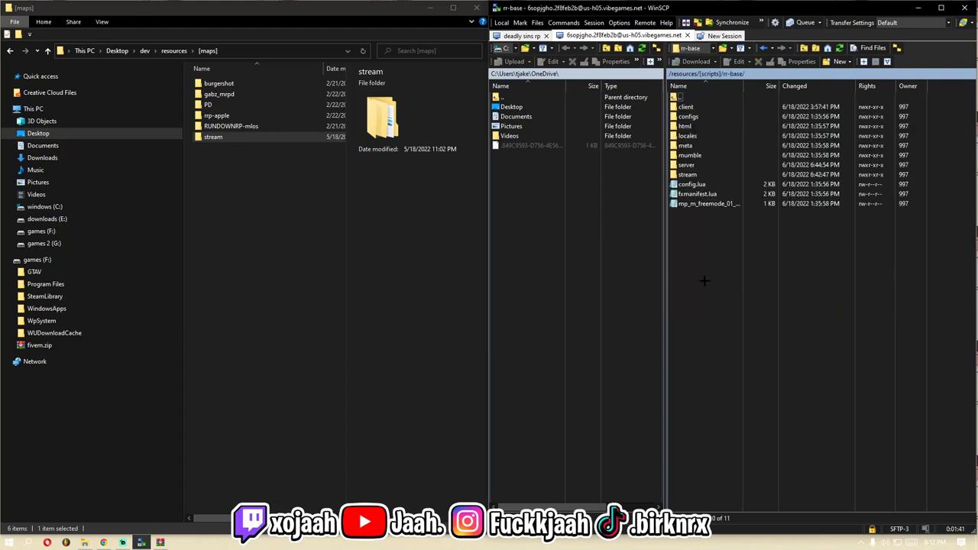
double_click(688, 174)
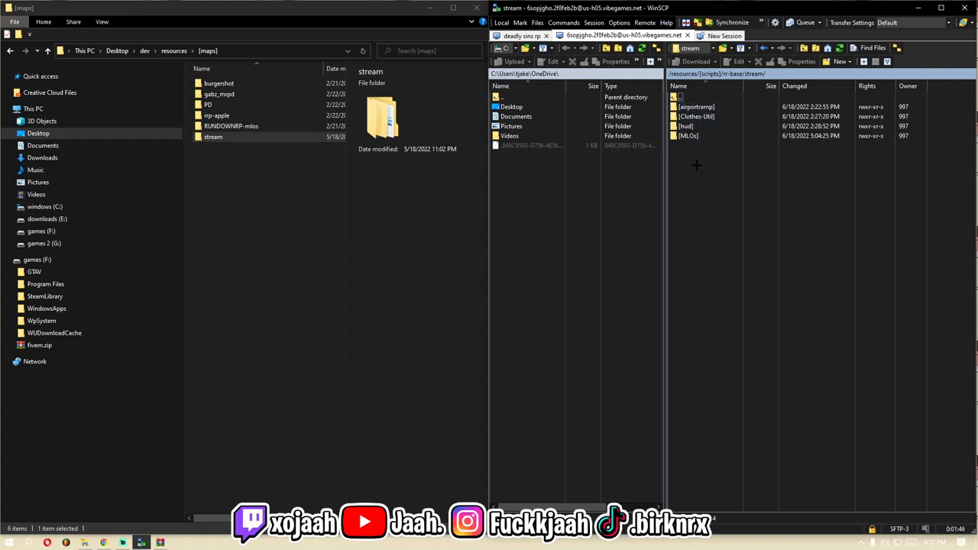
Create a new directory named [clothes] in the server's rr-base stream folder.
right_click(684, 153)
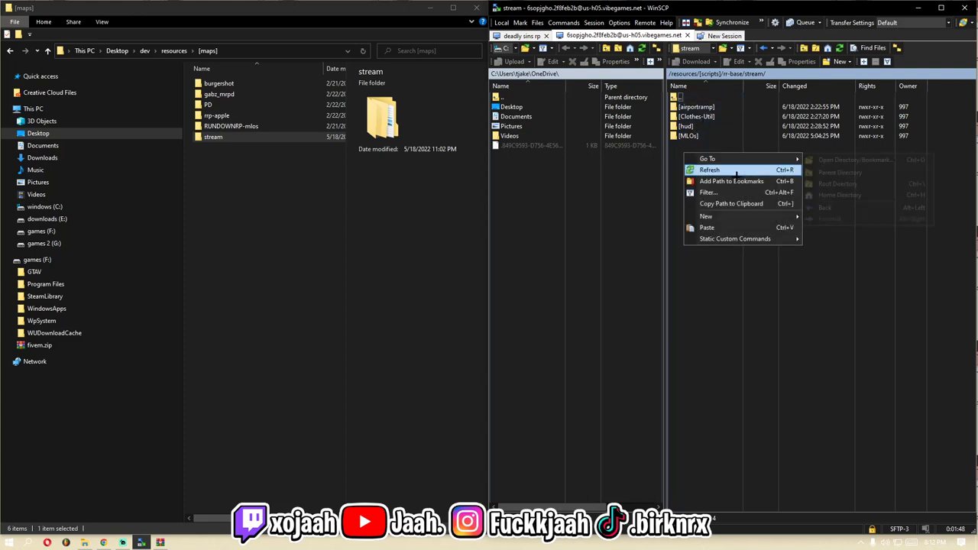
mouse_move(720, 219)
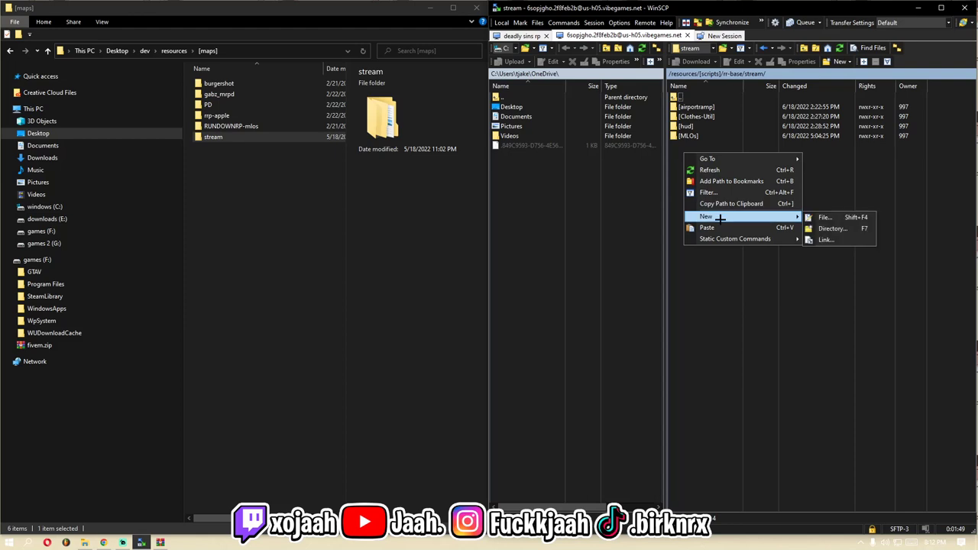
click(824, 229)
text(do)
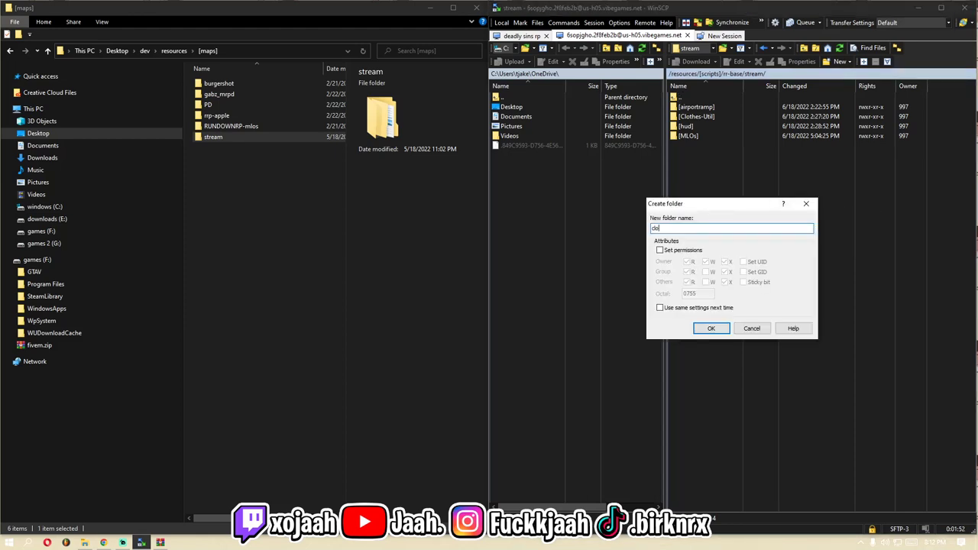
key(BackSpace)
key(Return)
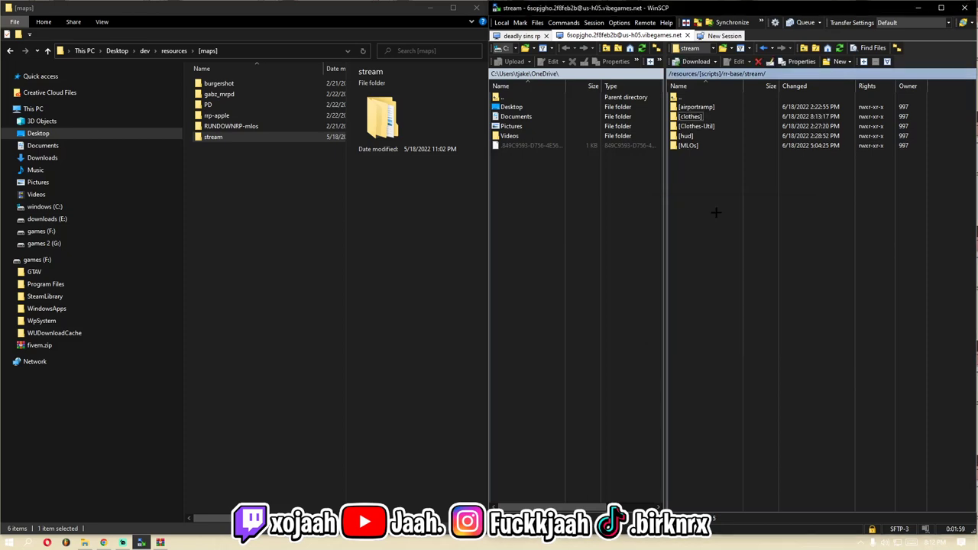
Open the new [clothes] directory on the server and the local stream folder under [maps], selecting its clothes folder.
double_click(695, 116)
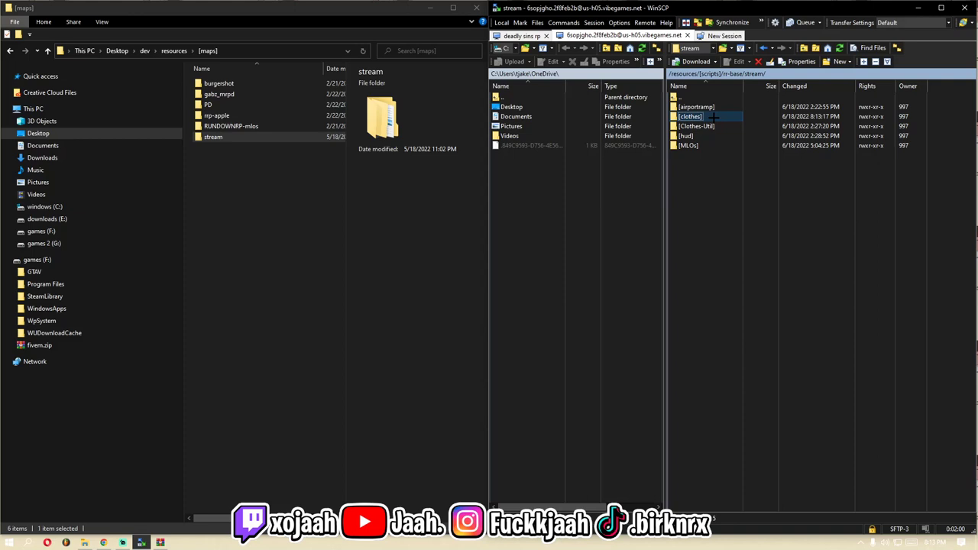
click(249, 139)
double_click(246, 135)
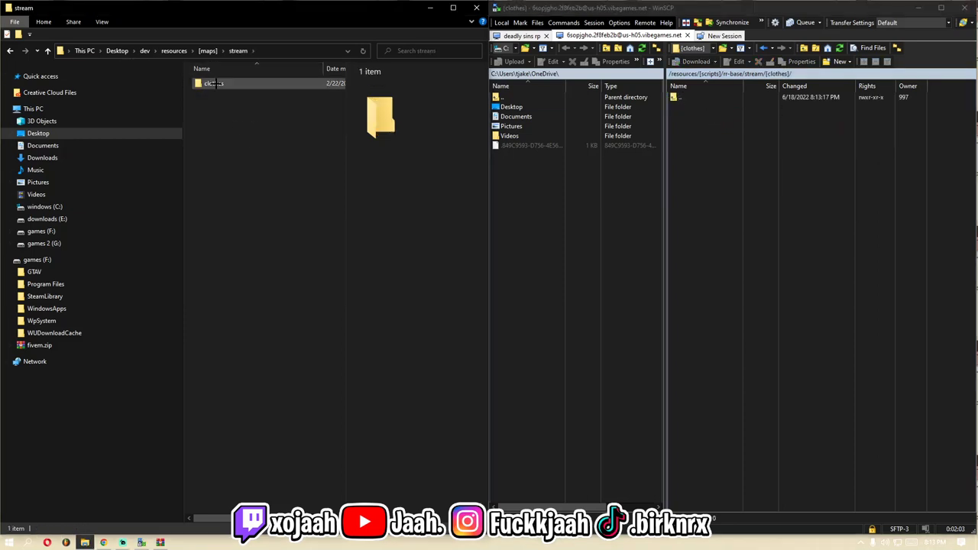
click(244, 83)
right_click(692, 128)
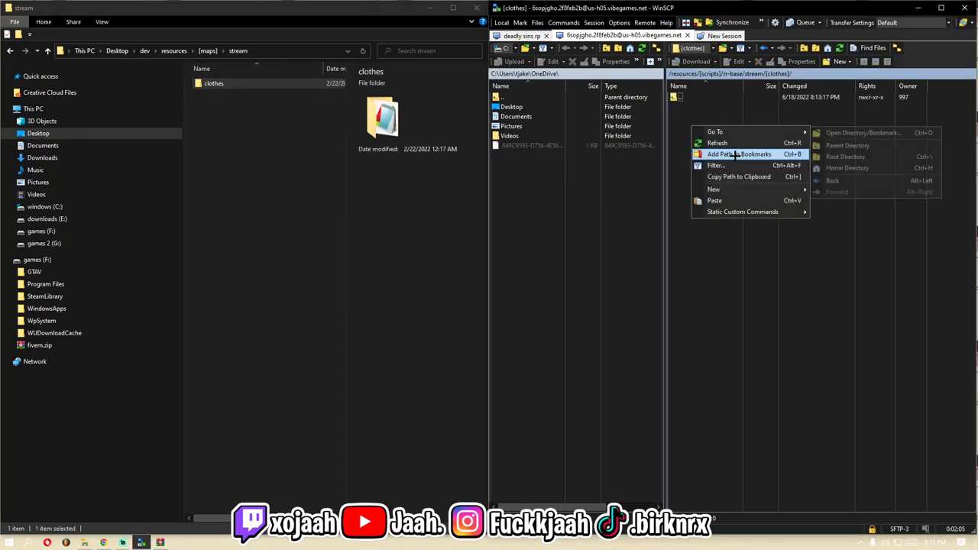
mouse_move(731, 191)
click(686, 132)
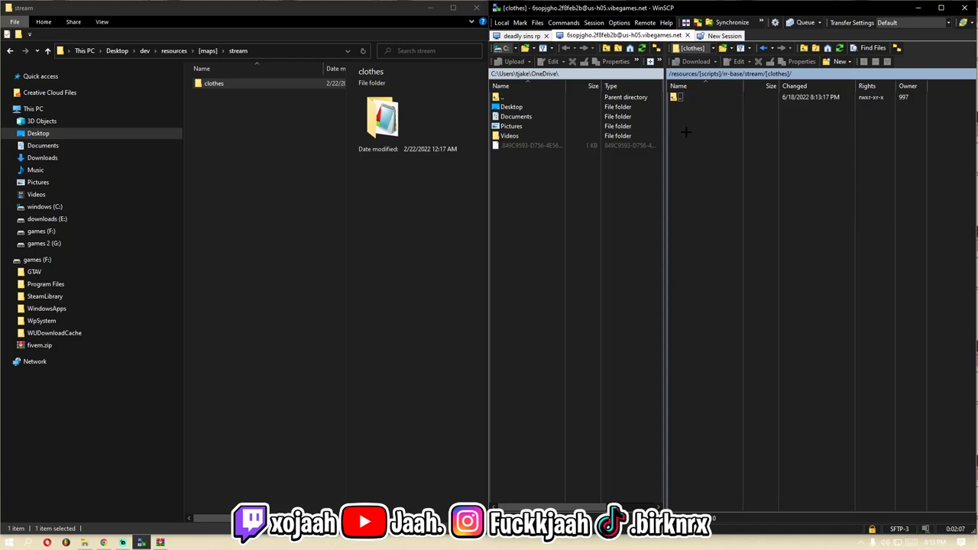
Compare the local [maps] and stream folders with the server's rr-base and stream folders, and reopen [clothes] on the server.
click(48, 50)
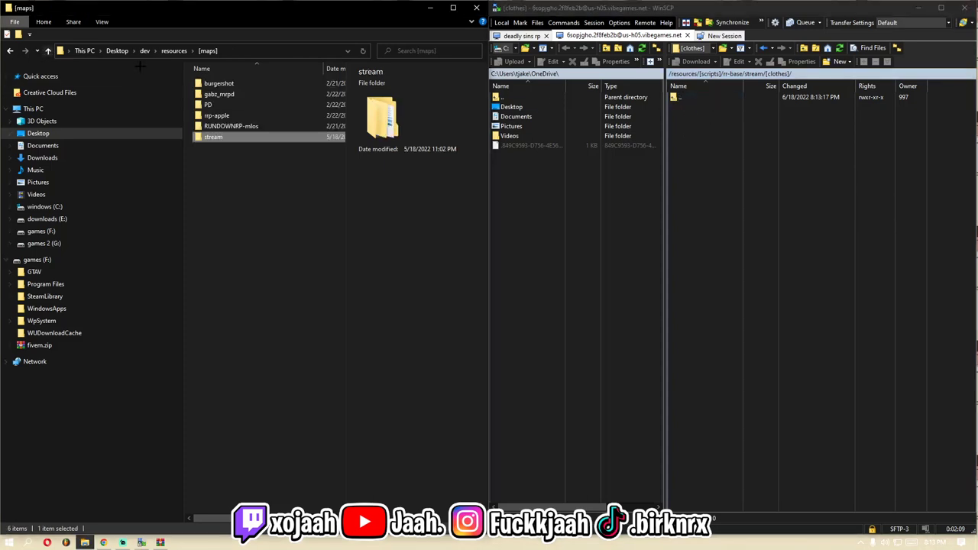
double_click(246, 137)
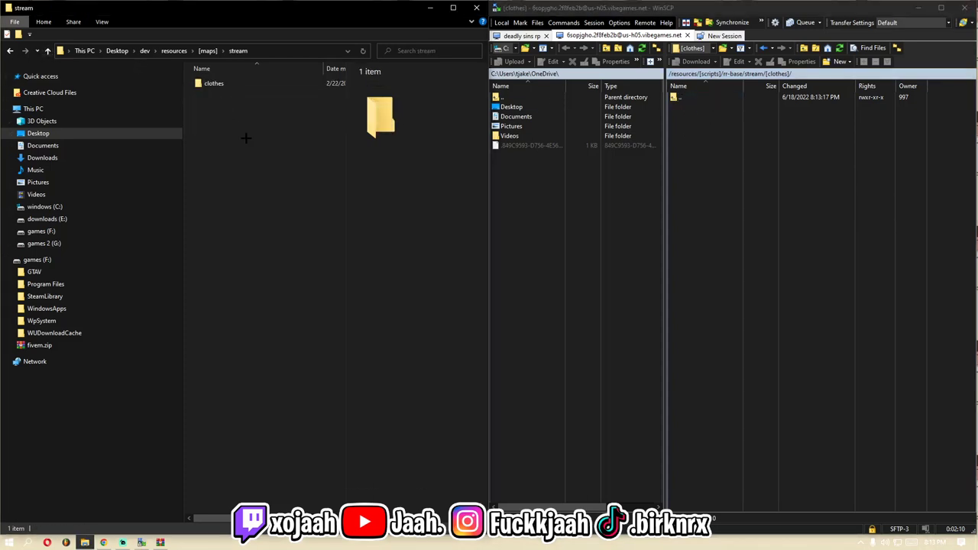
double_click(702, 97)
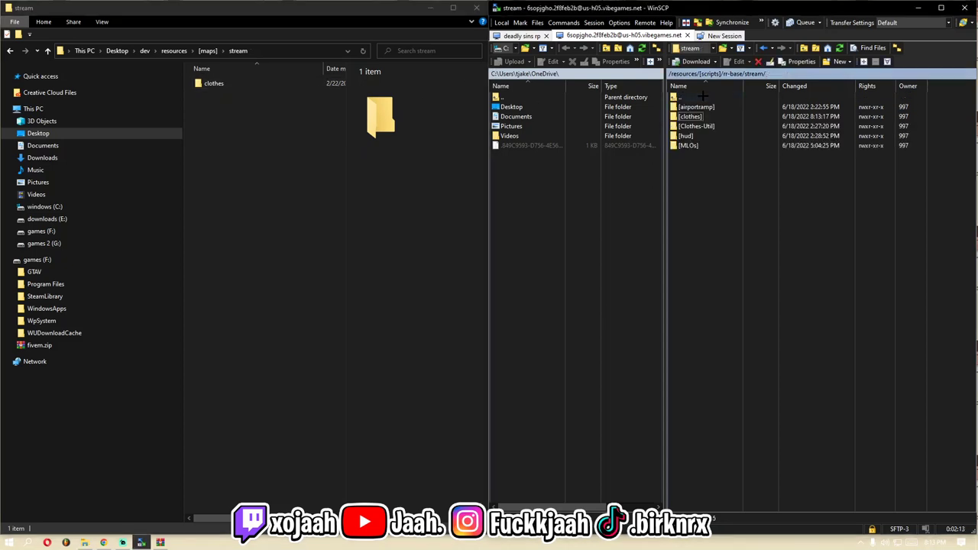
double_click(703, 97)
double_click(699, 173)
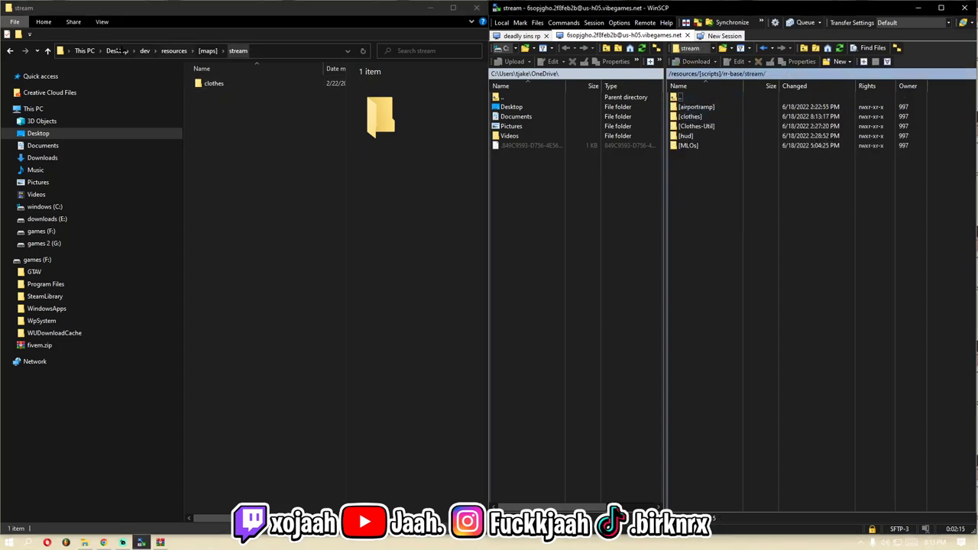
click(48, 51)
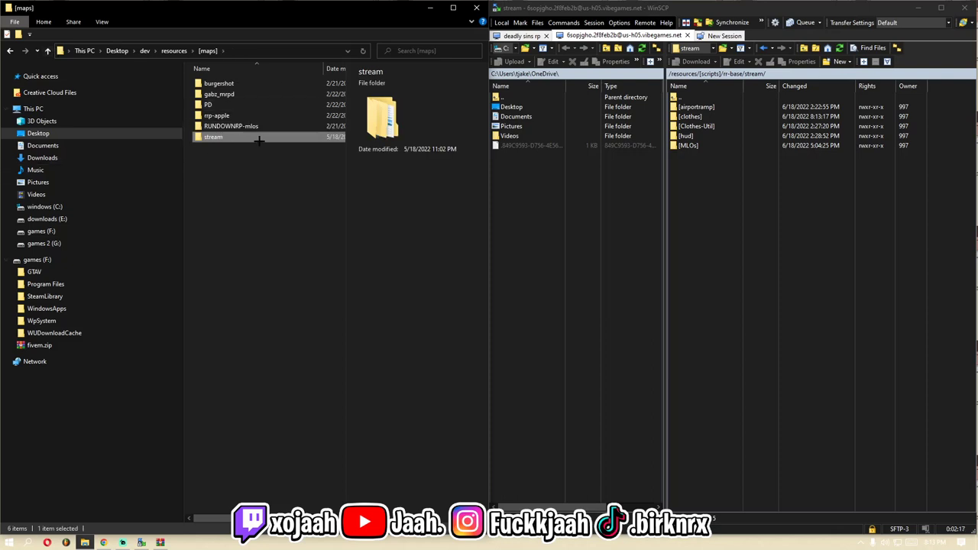
double_click(241, 136)
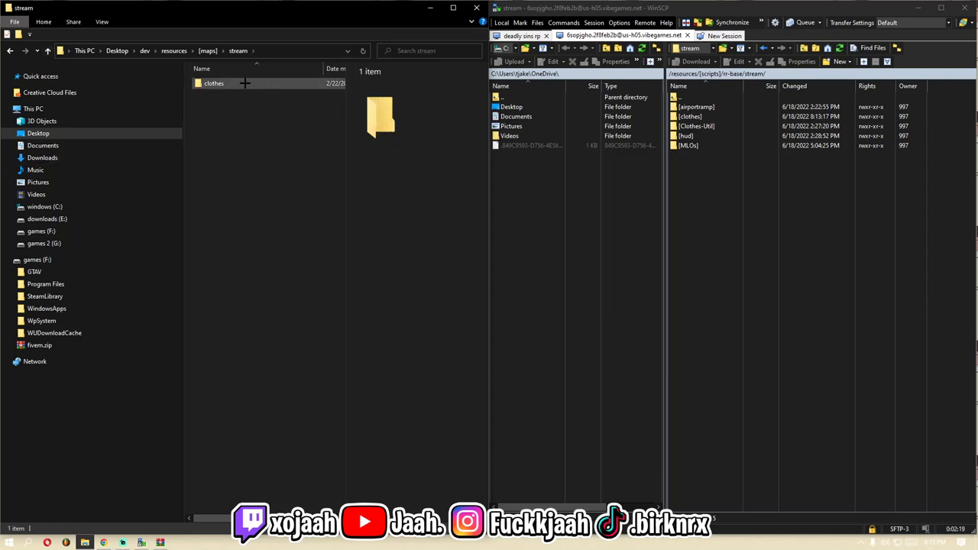
double_click(699, 116)
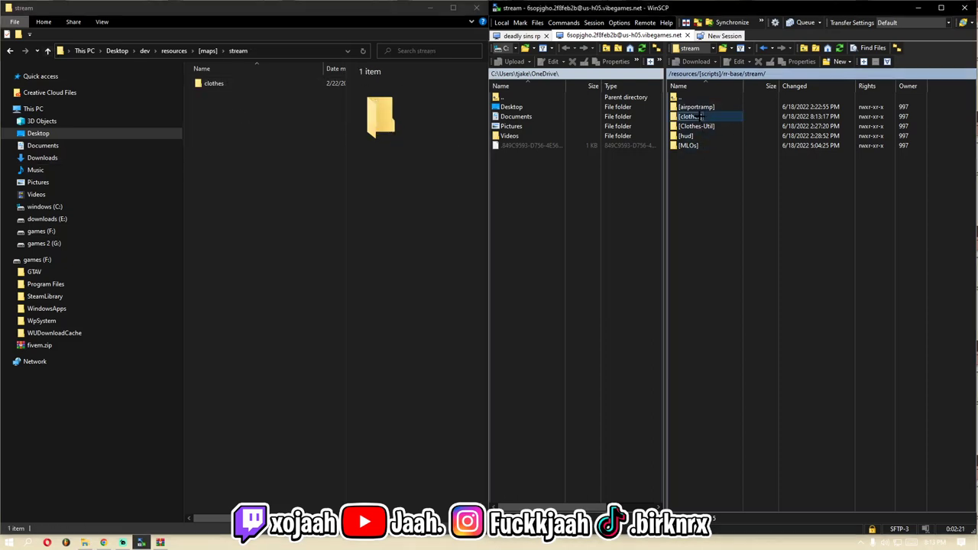
Upload __resource.lua from the local clothes folder into the server's [clothes] directory.
double_click(243, 84)
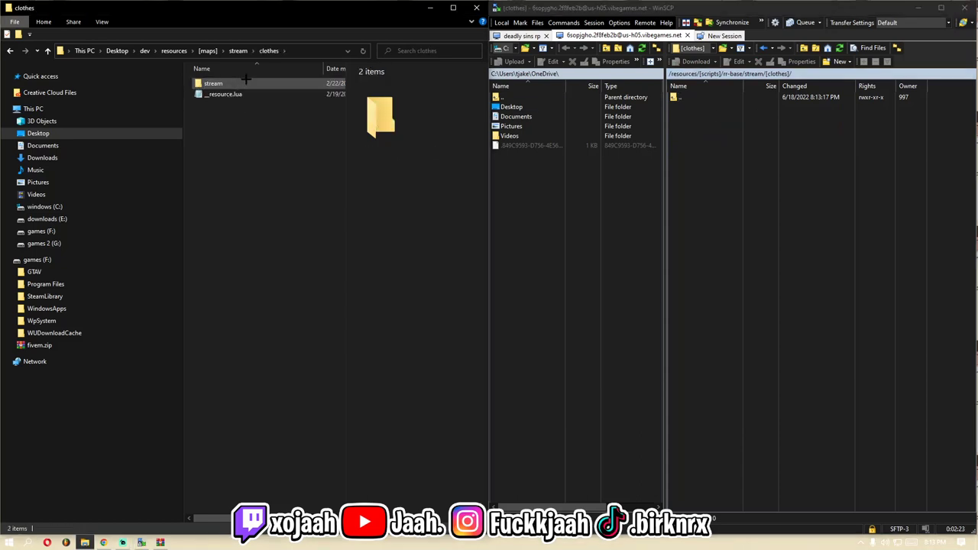
click(243, 94)
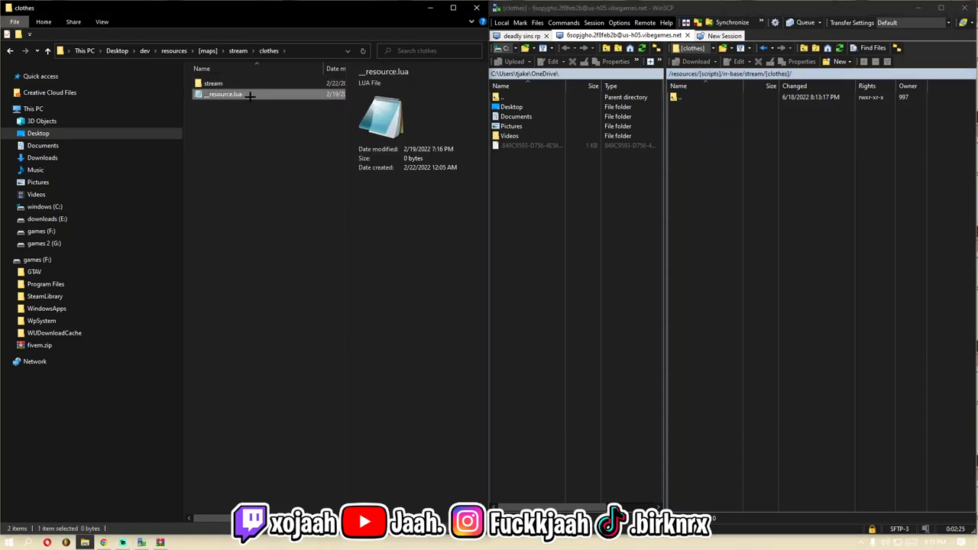
drag(248, 95, 695, 155)
Create a directory named stream inside the server's [clothes] directory and open it.
right_click(694, 156)
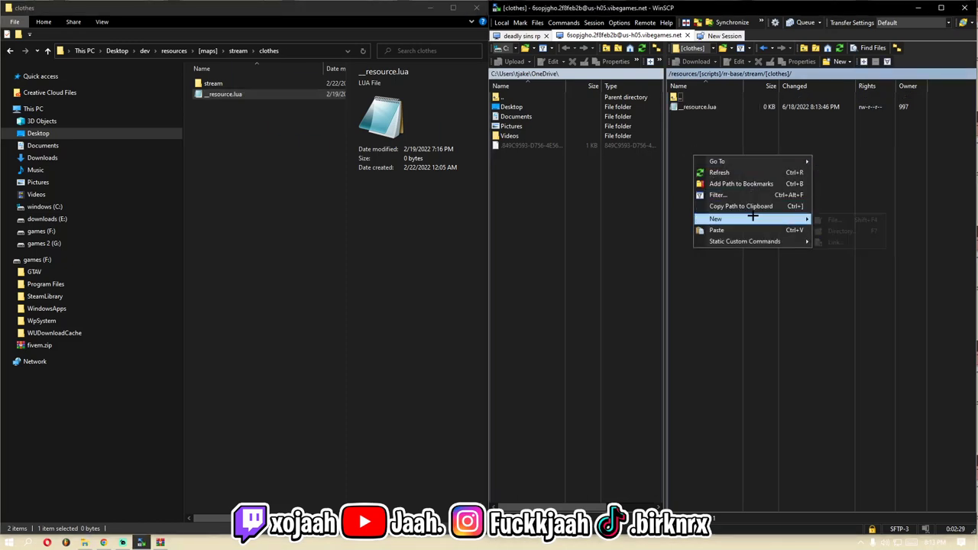
click(851, 227)
text(stream)
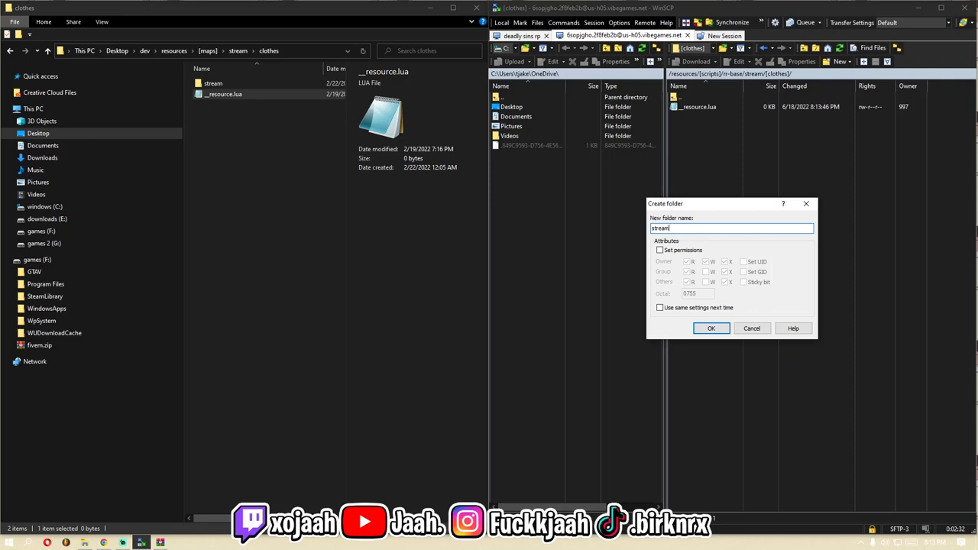
key(Return)
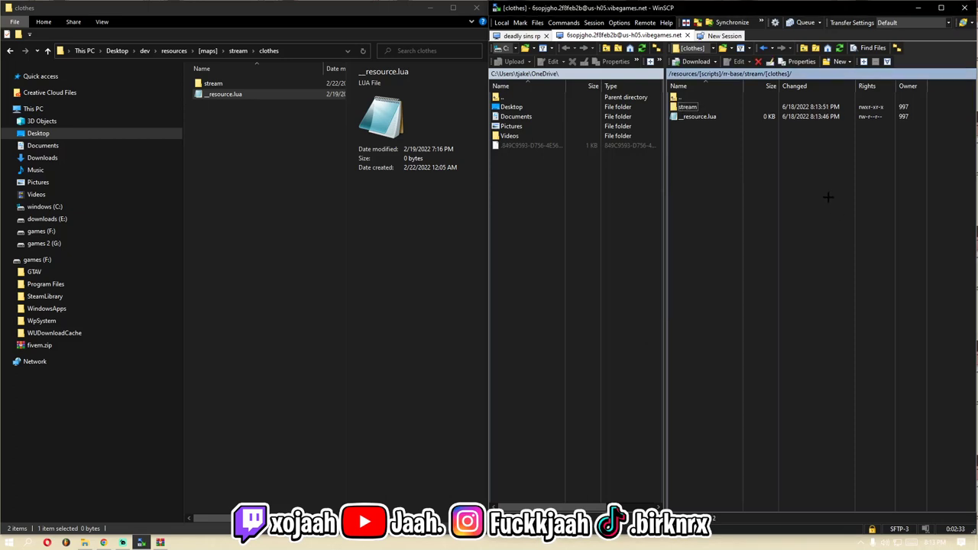
double_click(694, 107)
Upload the folders from [cubanlinks] through fendi in the local clothes/stream folder to the server's [clothes]/stream directory.
double_click(214, 84)
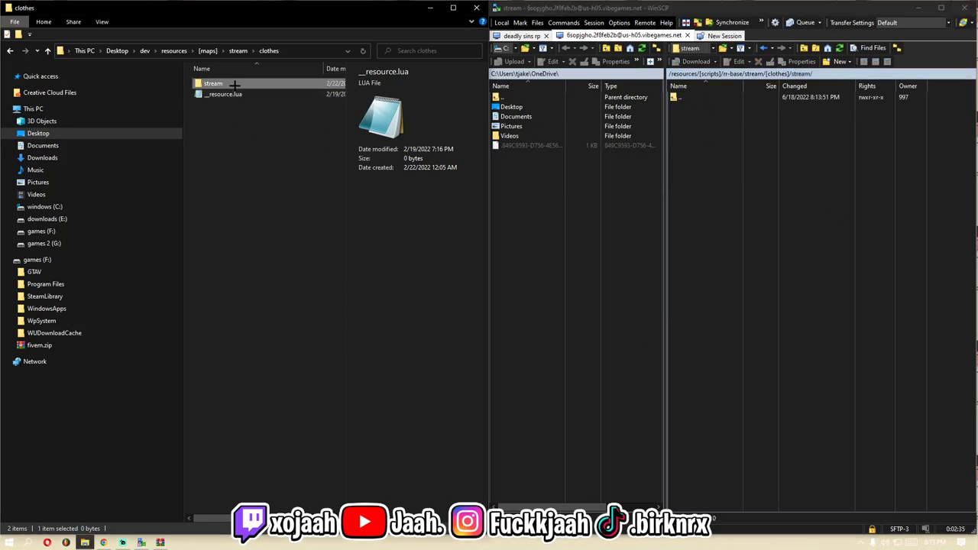
drag(190, 83, 311, 509)
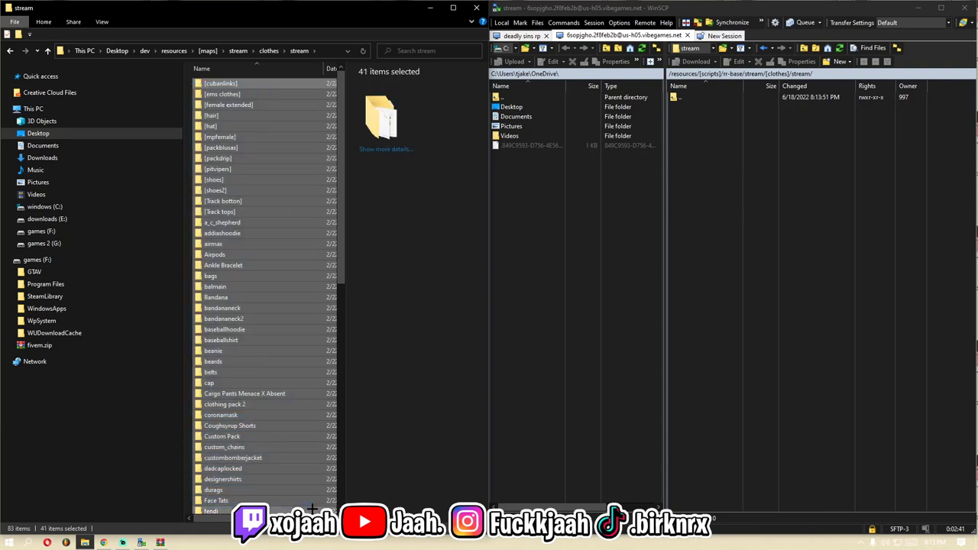
drag(220, 490, 711, 226)
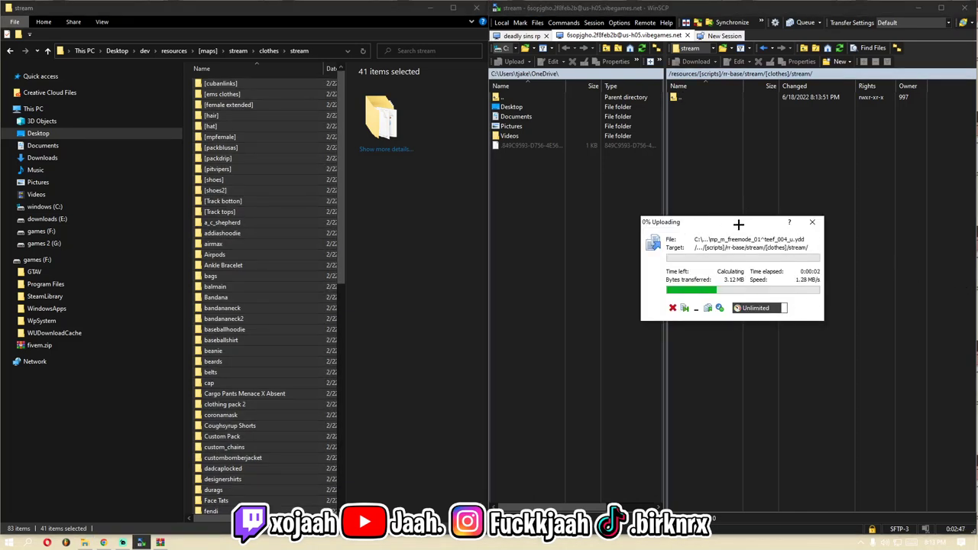
Set the upload's speed limit to 8192 and reposition the transfer progress window.
drag(738, 224, 700, 209)
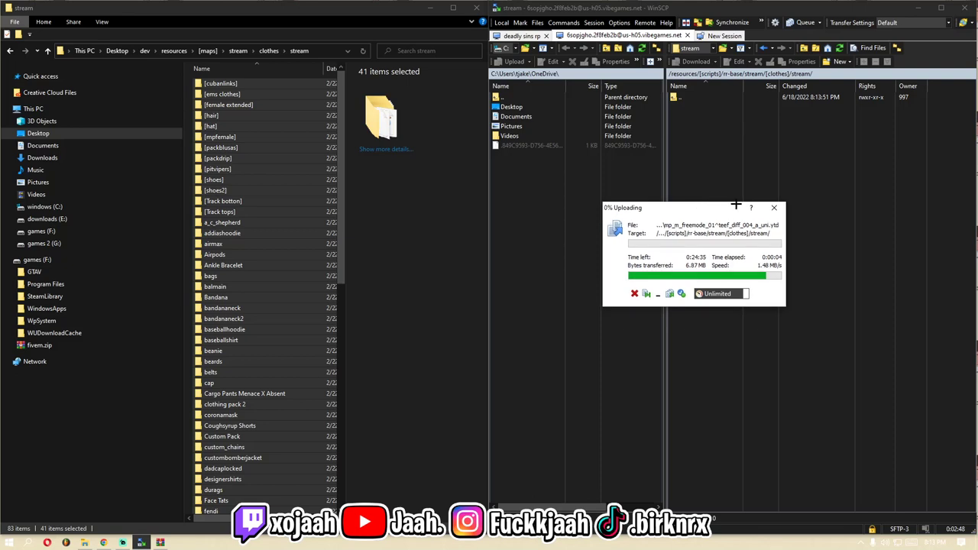
click(746, 294)
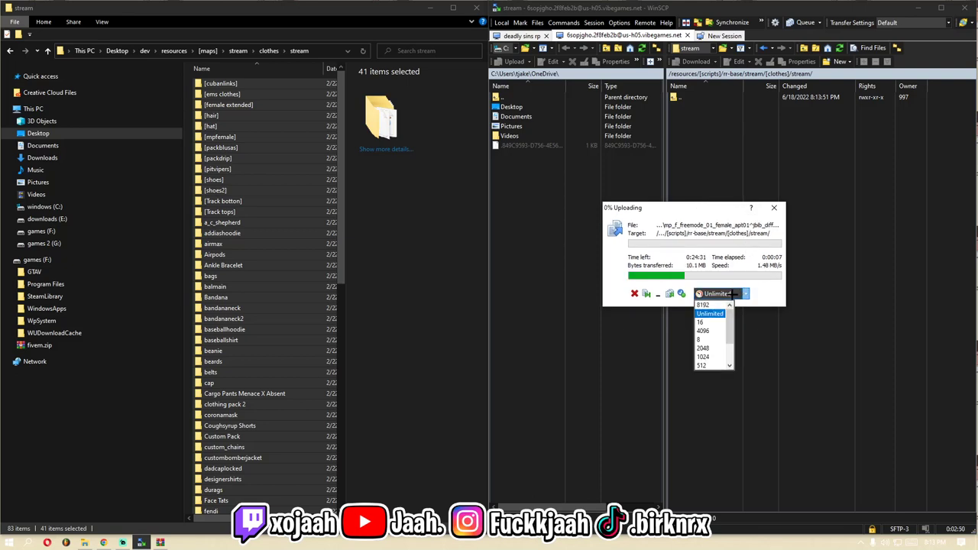
click(712, 305)
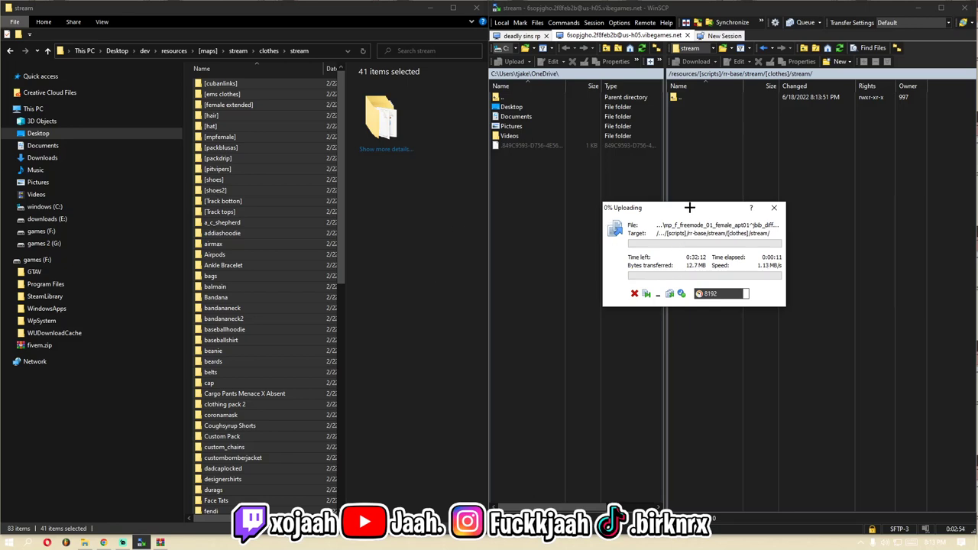
drag(690, 207, 719, 204)
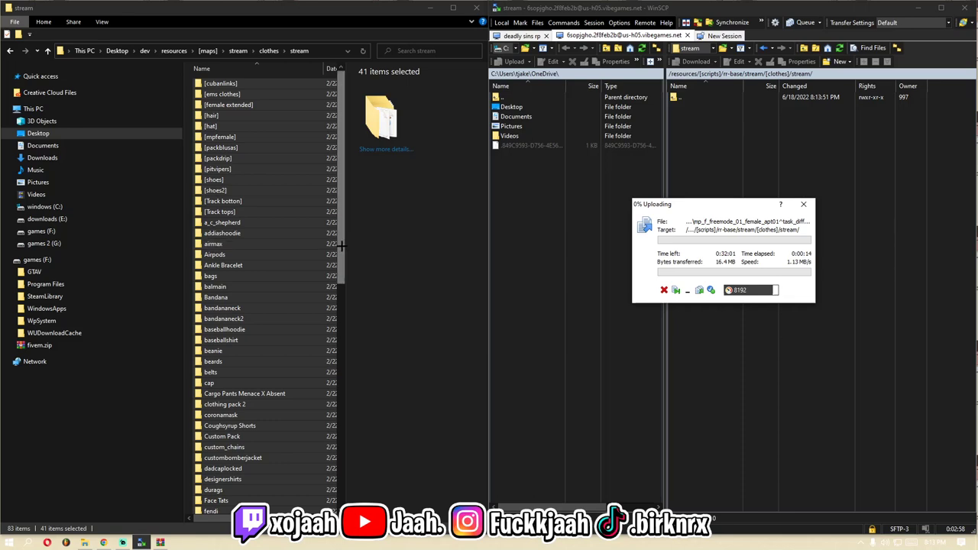
Open a second WinSCP window and reconnect the deadly sins rp session, entering the account password.
drag(343, 245, 381, 461)
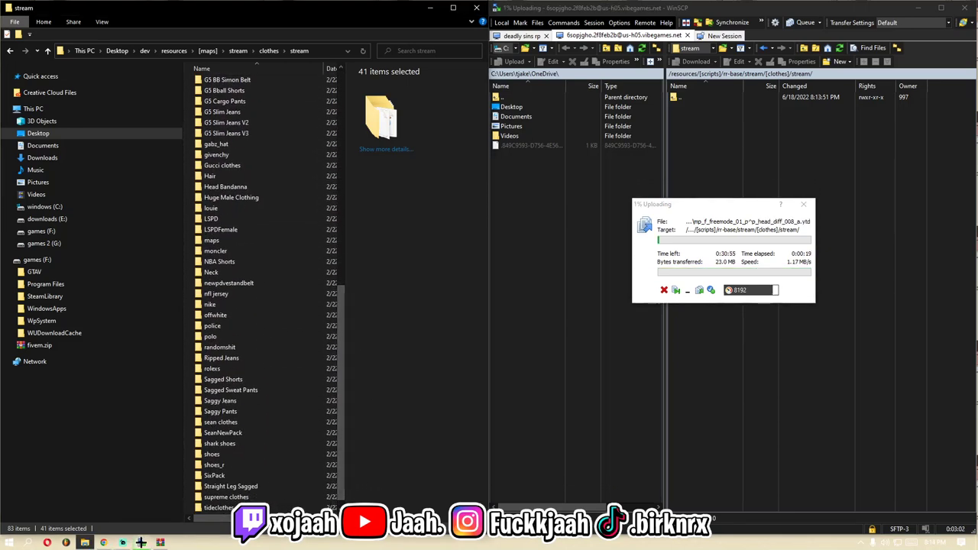
right_click(142, 543)
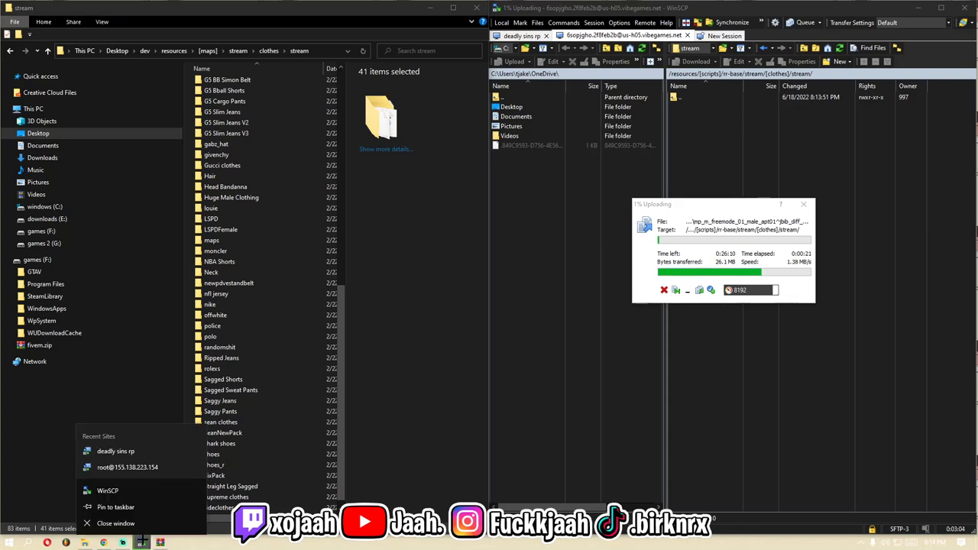
click(129, 492)
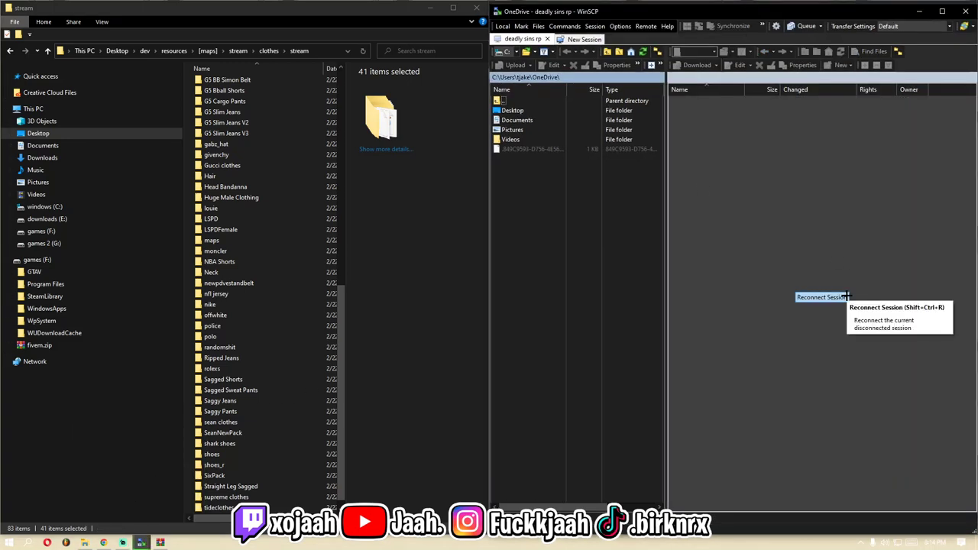
click(845, 297)
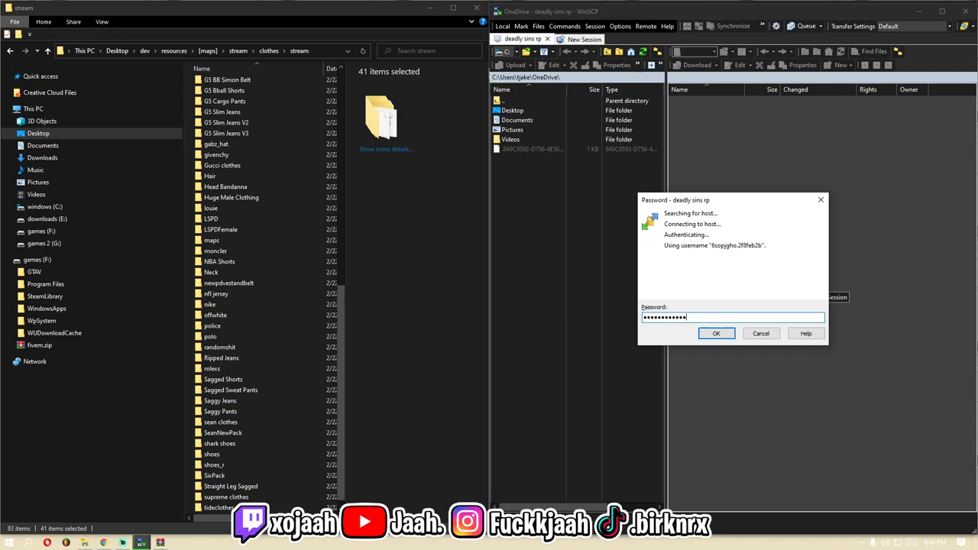
key(Return)
key(Return)
Select the remaining folders in the local clothes/stream folder, from G5 BB Simon Belt through the end of the list.
scroll(276, 163, up, 1)
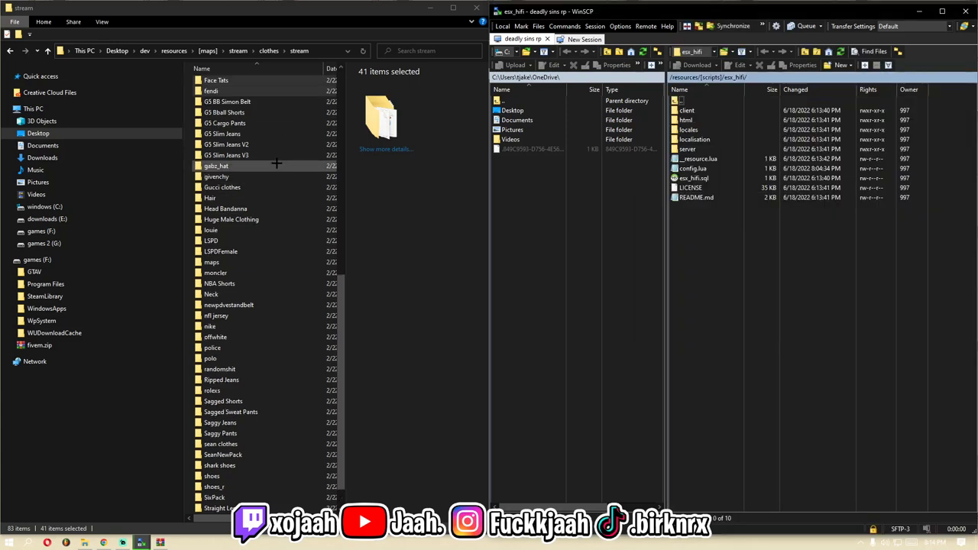
scroll(277, 162, up, 1)
drag(191, 129, 299, 485)
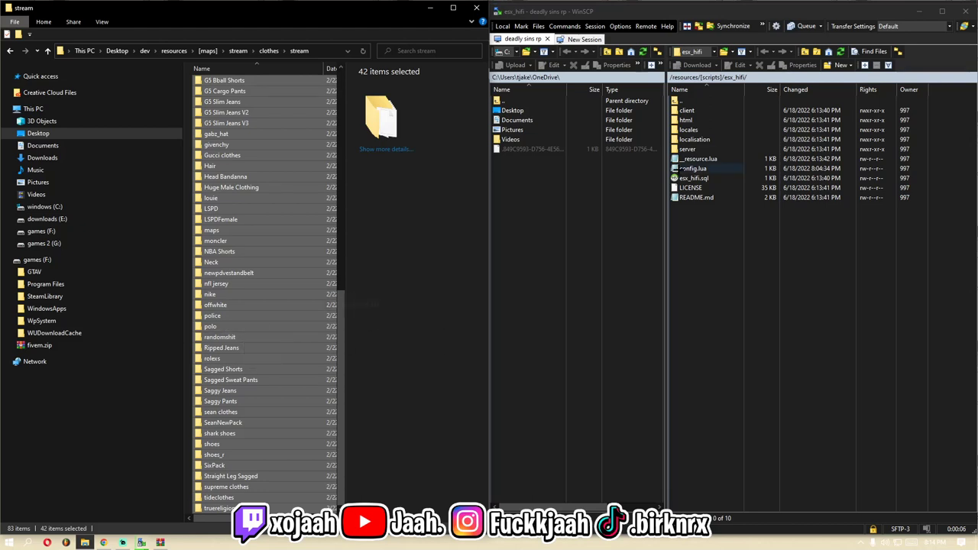
Open the server directory /resources/[scripts]/rr-base/stream/[clothes]/stream in the second session.
double_click(691, 101)
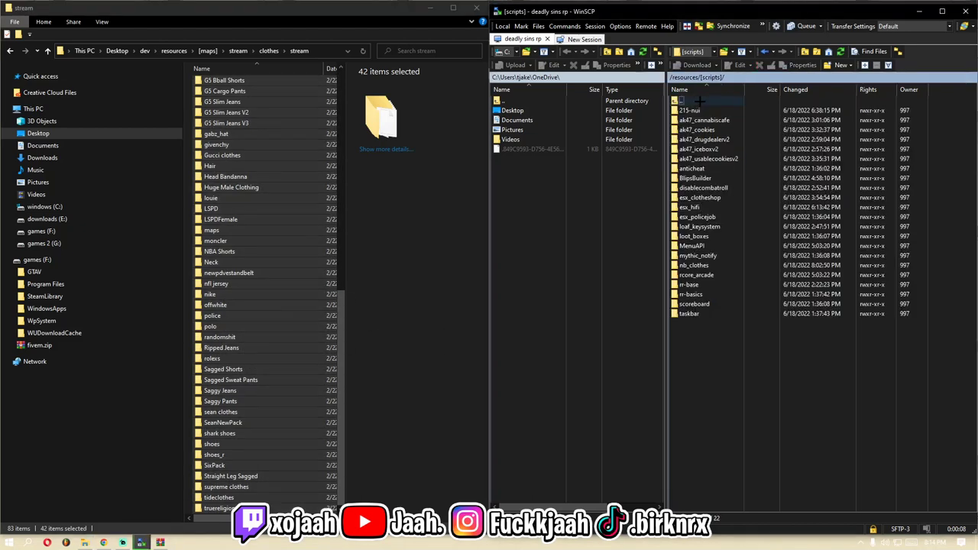
double_click(694, 101)
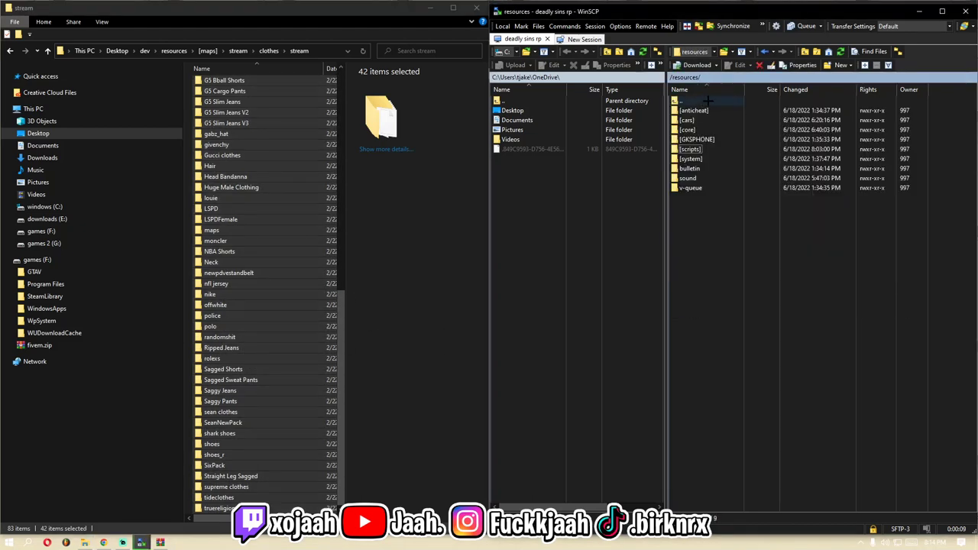
double_click(707, 150)
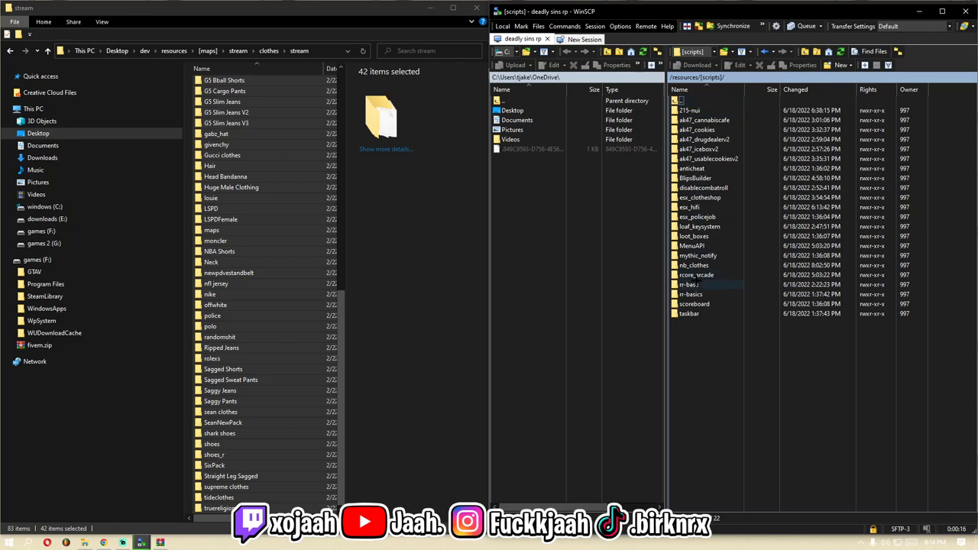
double_click(710, 294)
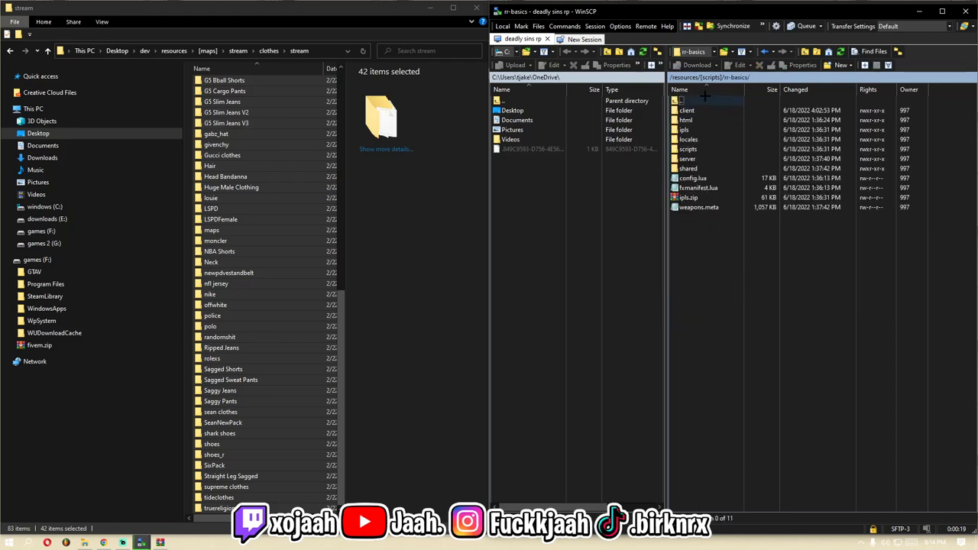
double_click(705, 99)
double_click(709, 285)
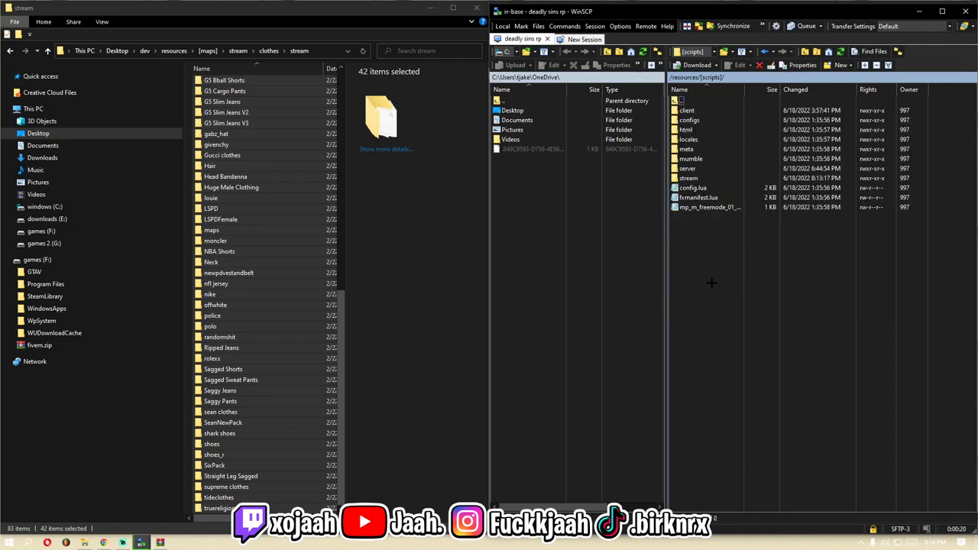
double_click(707, 181)
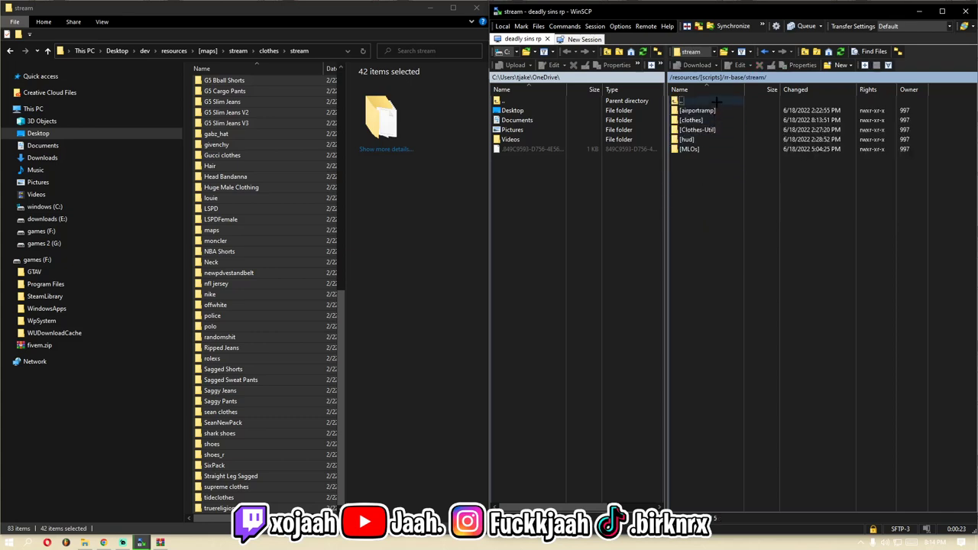
double_click(707, 120)
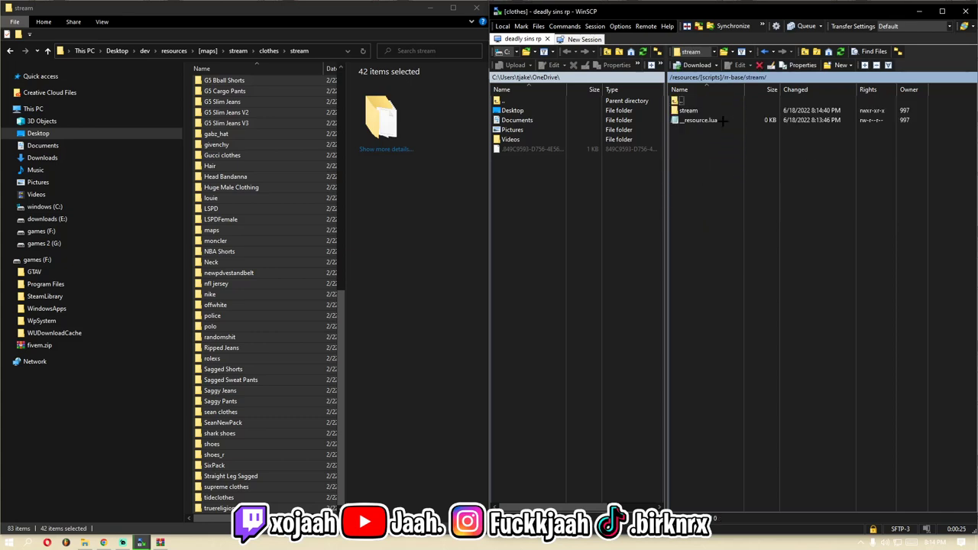
double_click(702, 110)
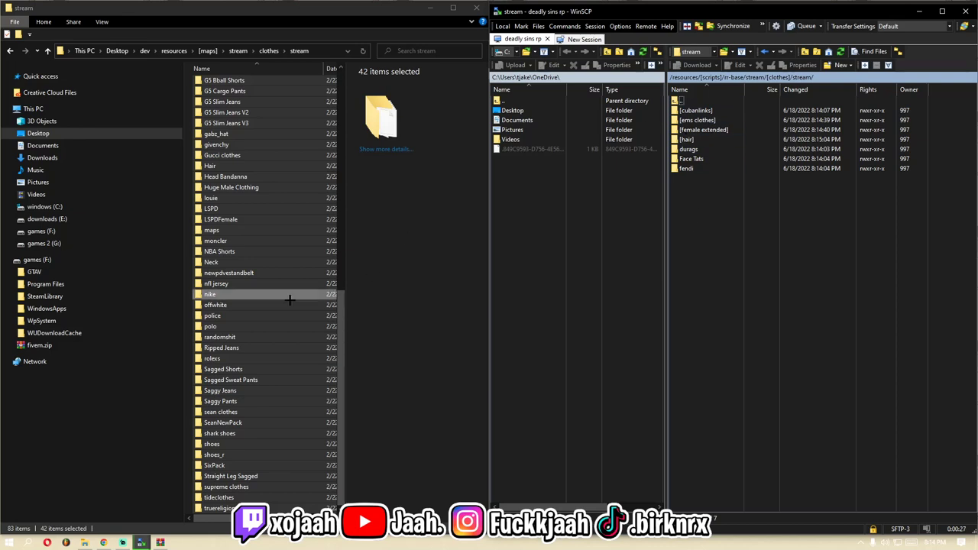
Compare the local clothes/stream folder list with the folders already in the server's [clothes]/stream directory.
scroll(288, 299, up, 5)
scroll(256, 284, down, 5)
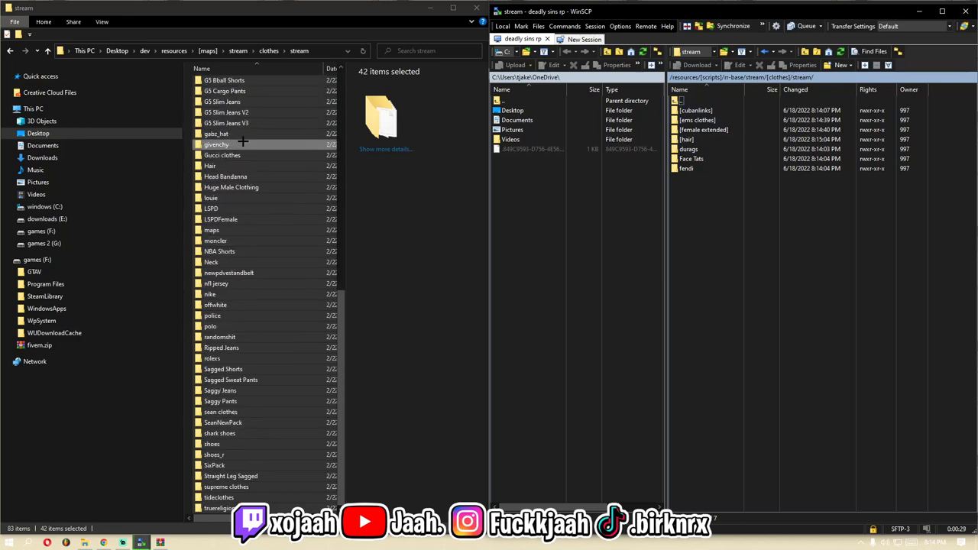
scroll(264, 251, up, 7)
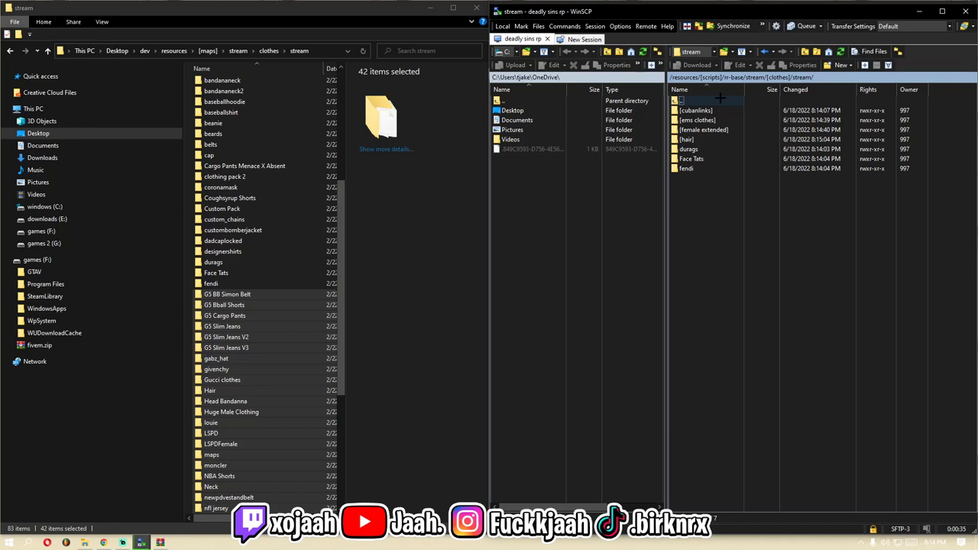
scroll(290, 229, down, 7)
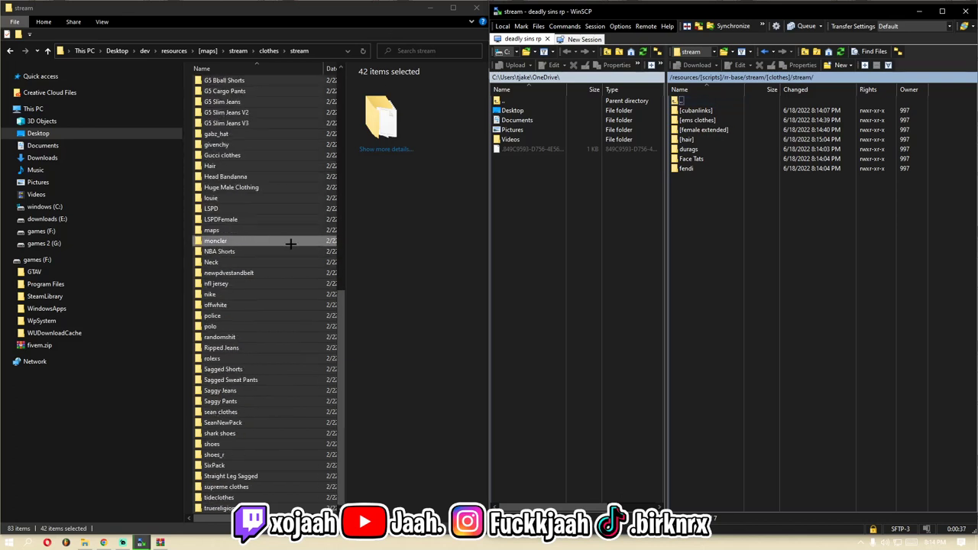
scroll(290, 243, up, 7)
scroll(283, 245, down, 5)
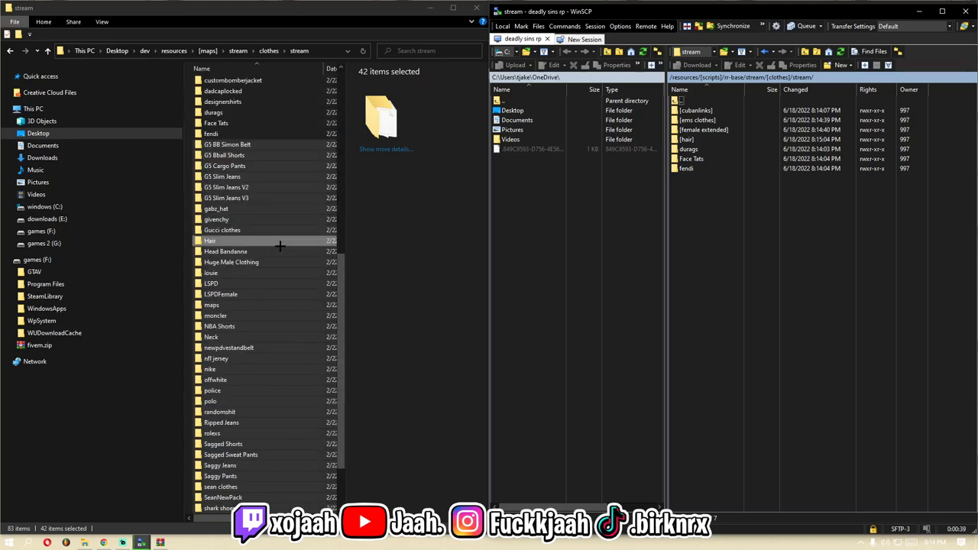
scroll(279, 246, down, 2)
Go back up from the server's [clothes]/stream directory to the root directory.
double_click(692, 101)
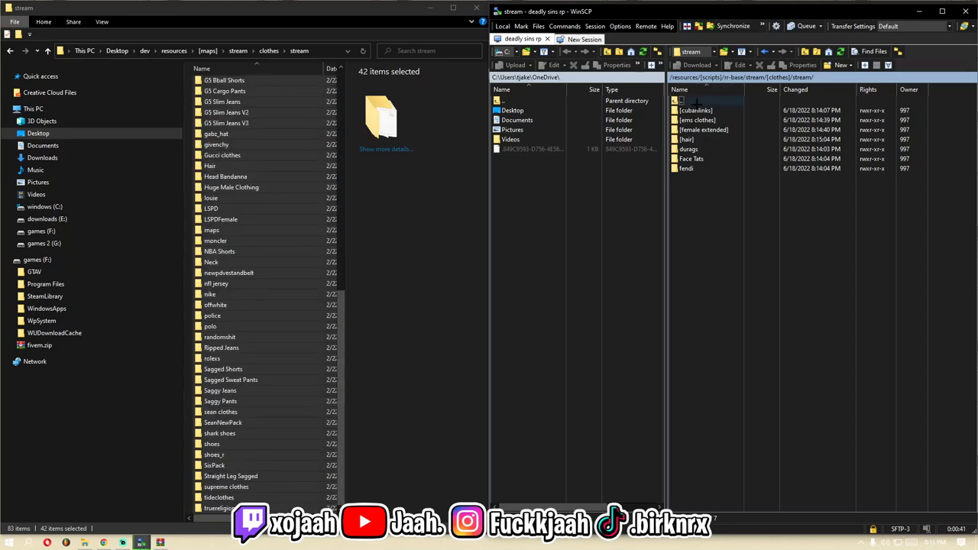
double_click(695, 101)
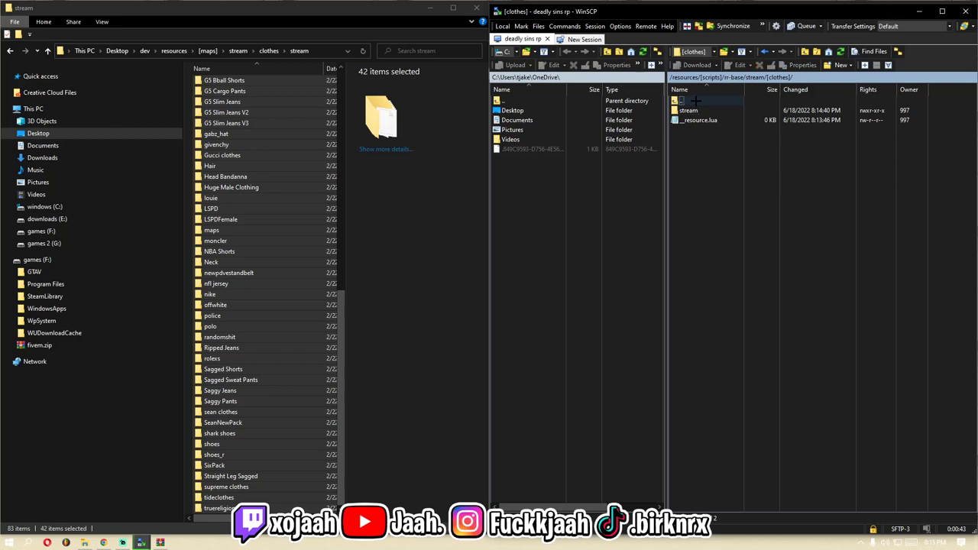
double_click(695, 101)
double_click(696, 101)
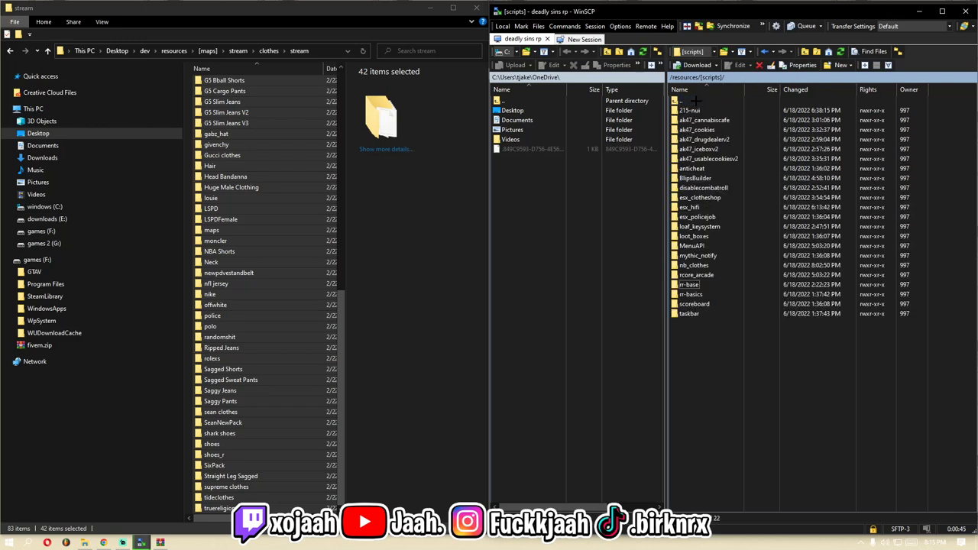
double_click(696, 101)
click(696, 101)
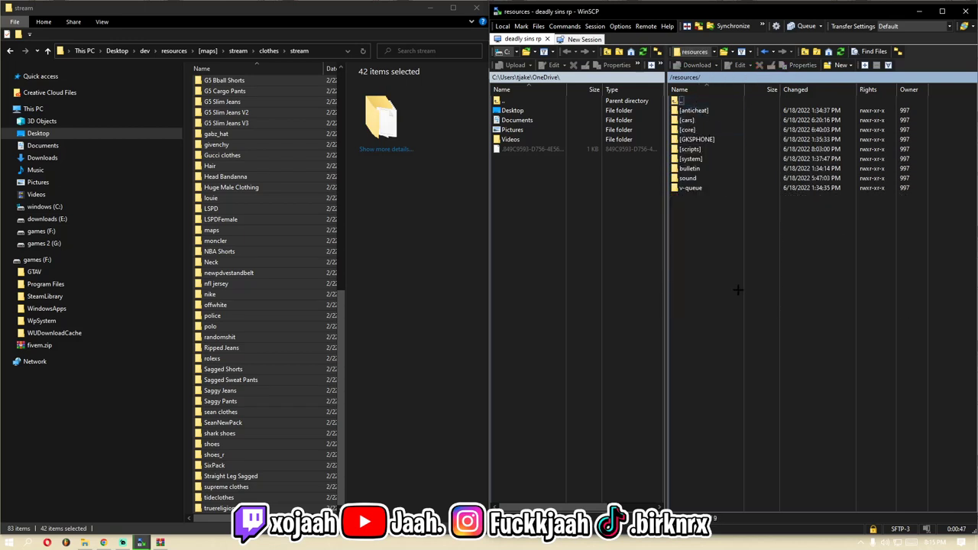
double_click(694, 101)
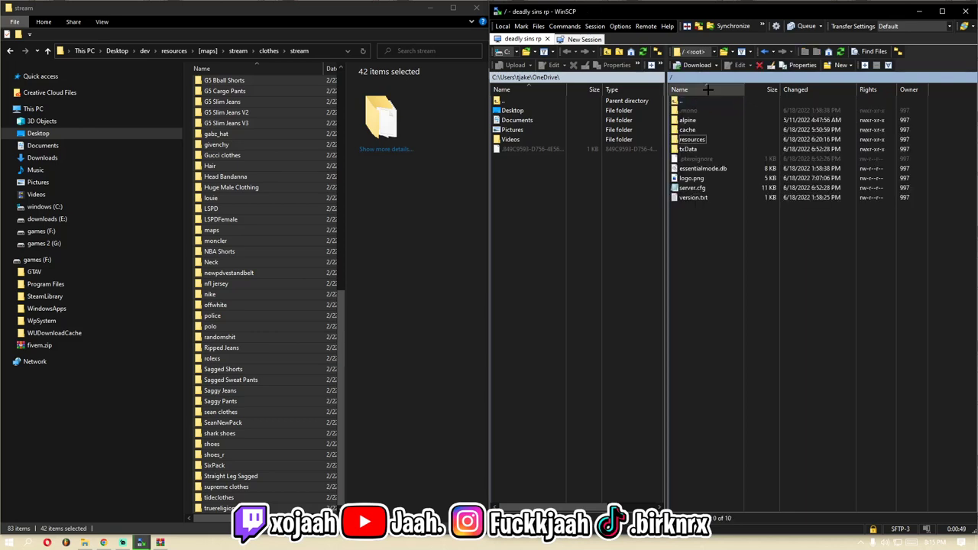
drag(740, 250, 699, 101)
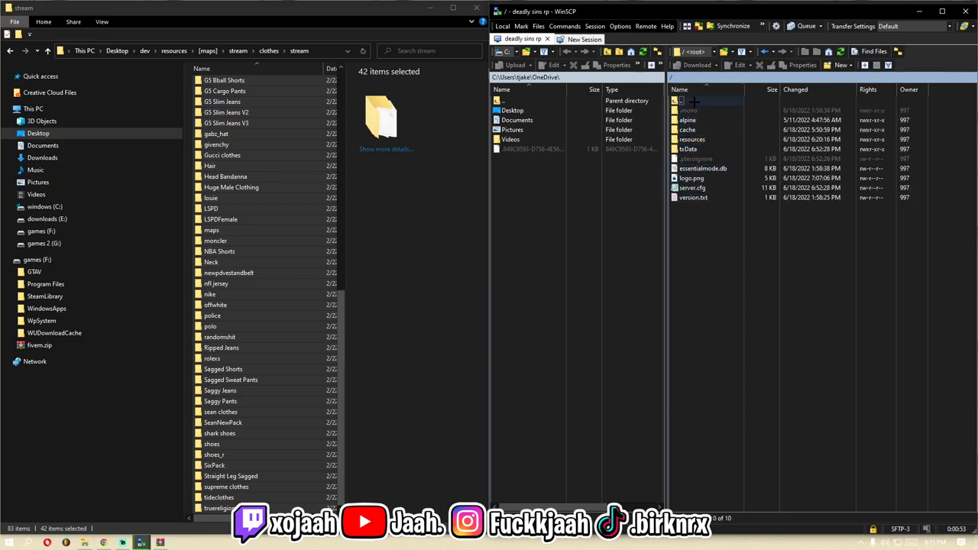
mouse_move(700, 279)
mouse_down()
mouse_move(700, 115)
mouse_move(698, 272)
mouse_up()
Examine the server's resources directory and its [cars] folder.
double_click(713, 140)
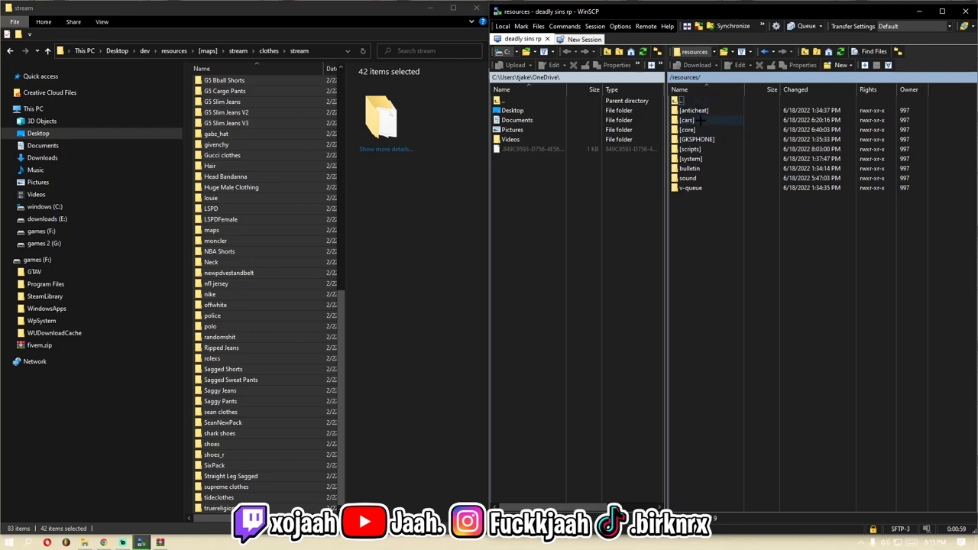
double_click(700, 120)
double_click(700, 99)
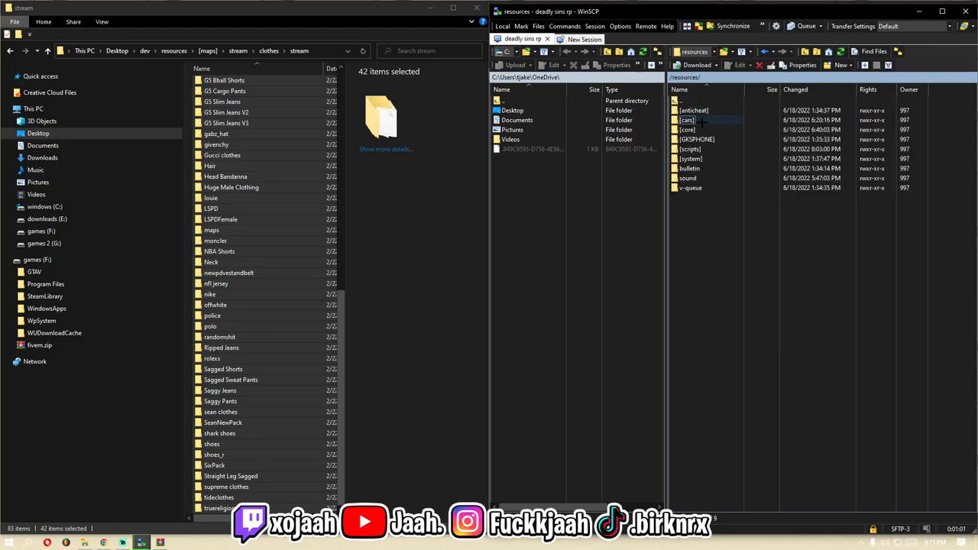
right_click(697, 257)
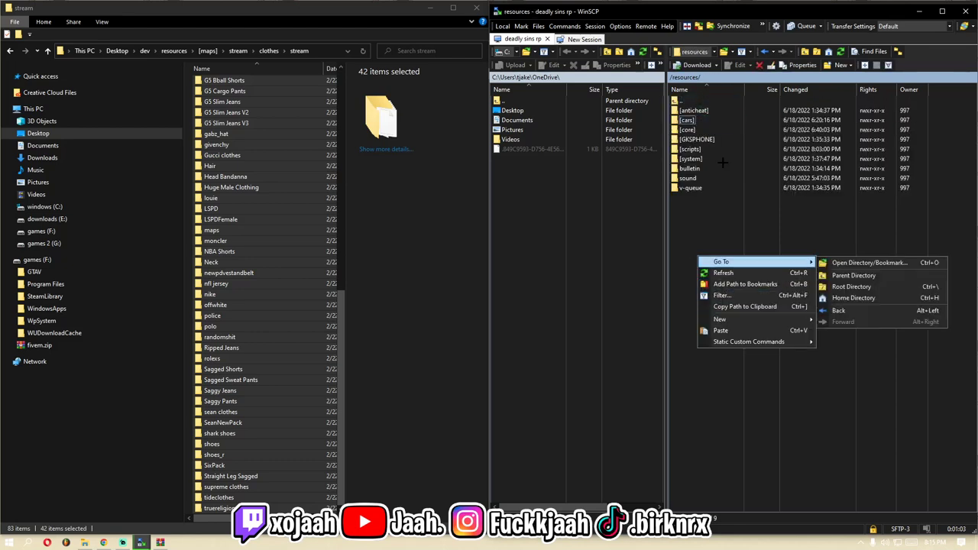
click(711, 237)
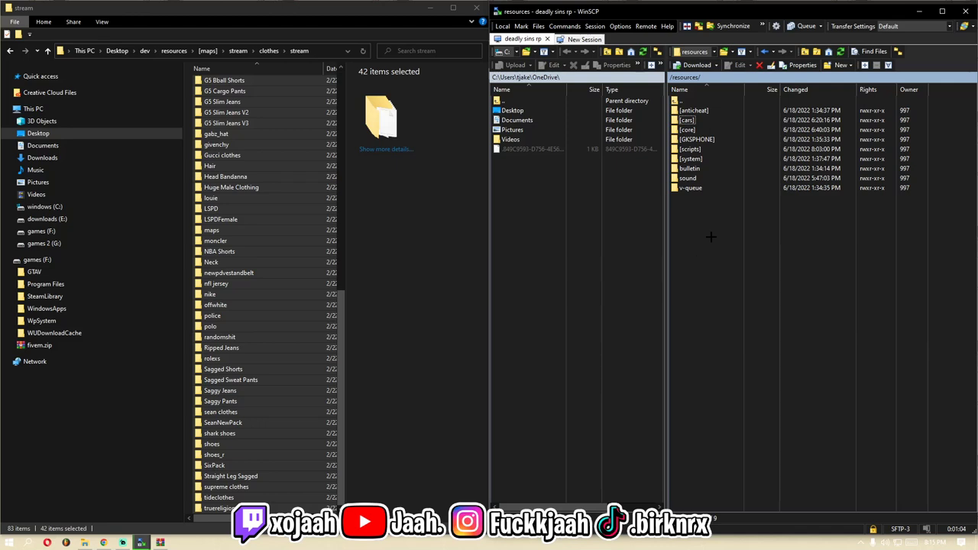
Add the line "start [cars]" below "start sound" in the root directory's server.cfg, save the file and close the editor.
double_click(704, 100)
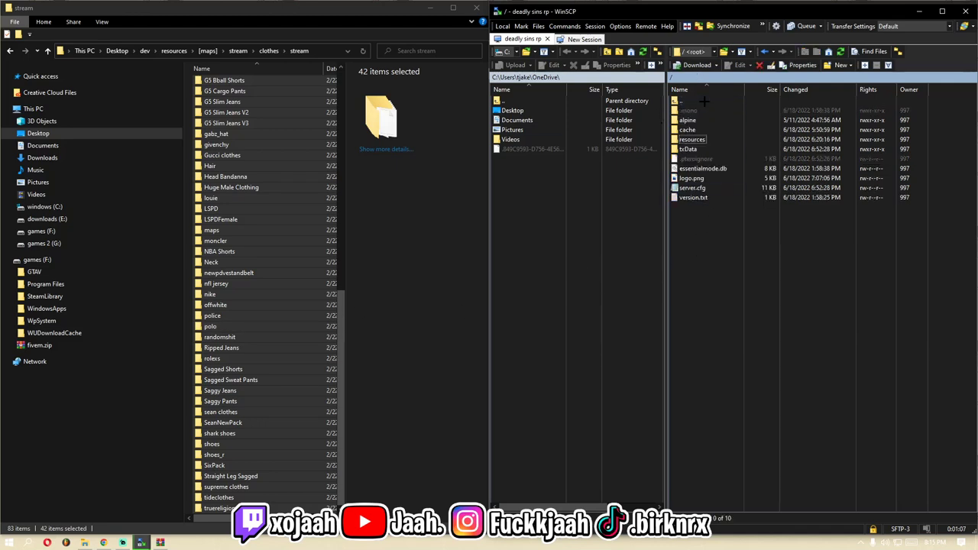
double_click(692, 187)
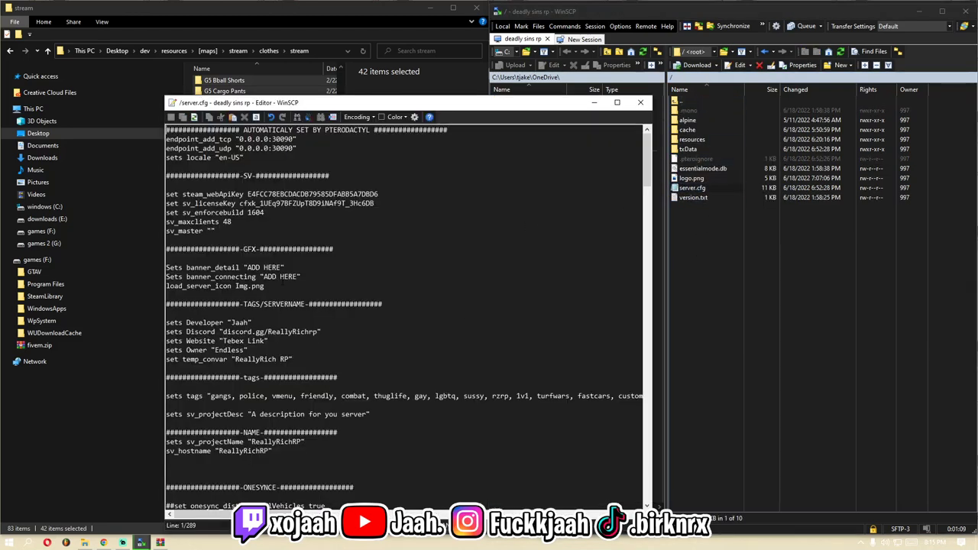
scroll(408, 318, down, 13)
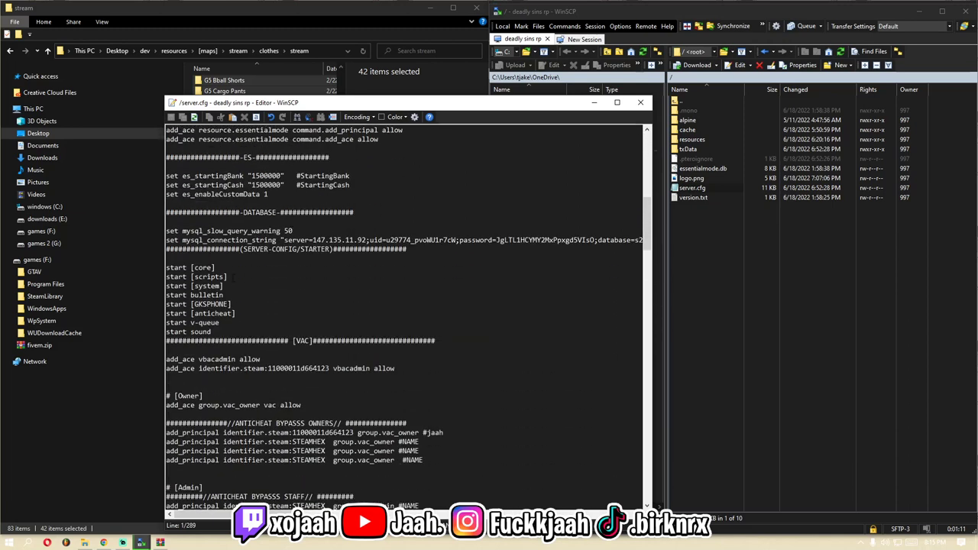
click(240, 324)
key(Return)
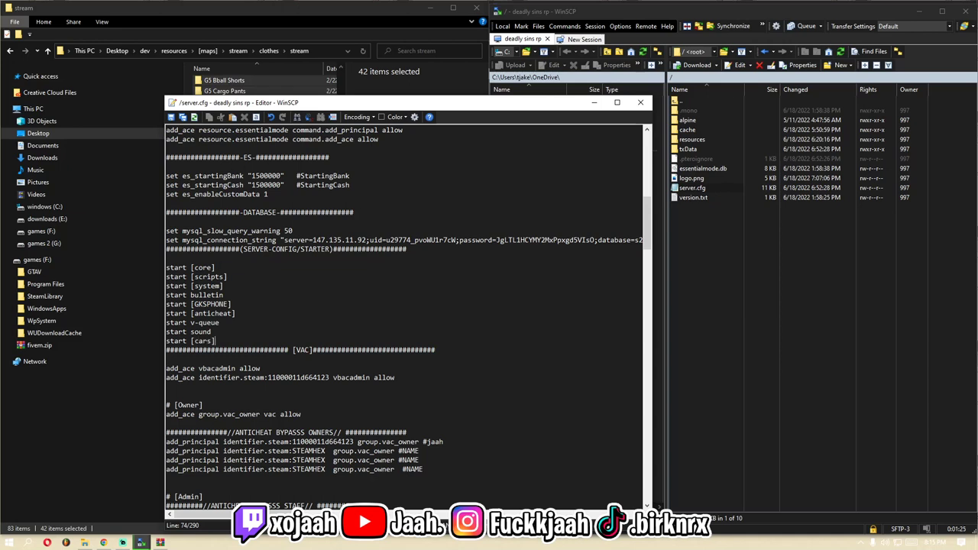
click(170, 116)
click(641, 103)
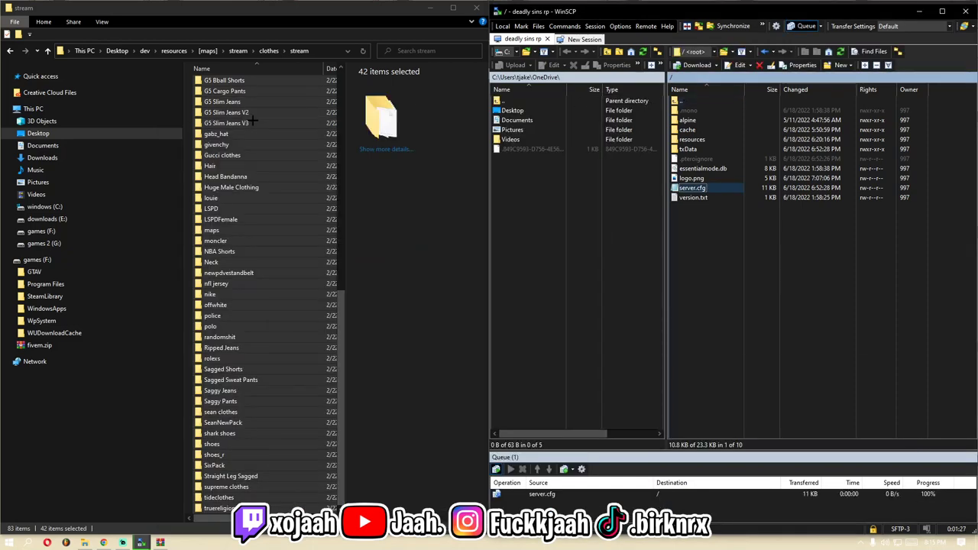
click(430, 8)
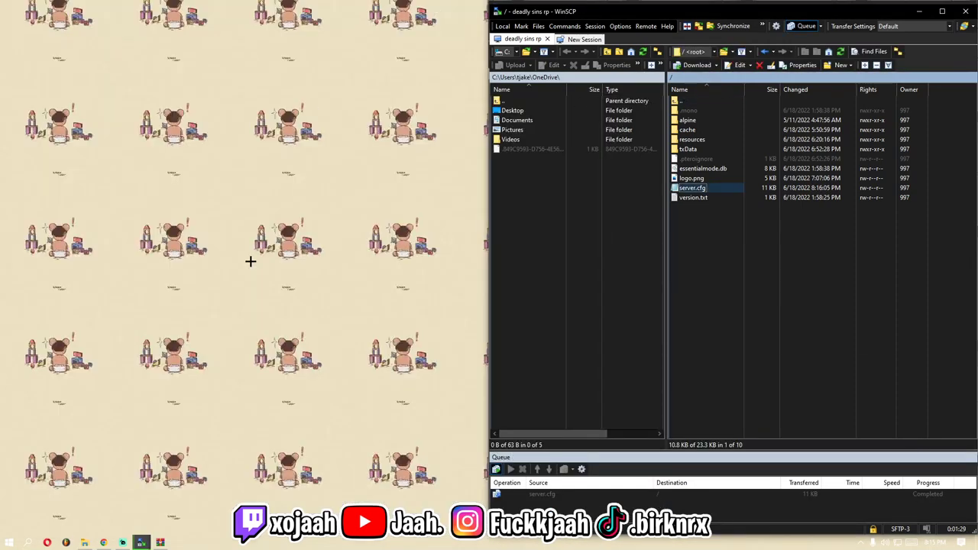
click(86, 543)
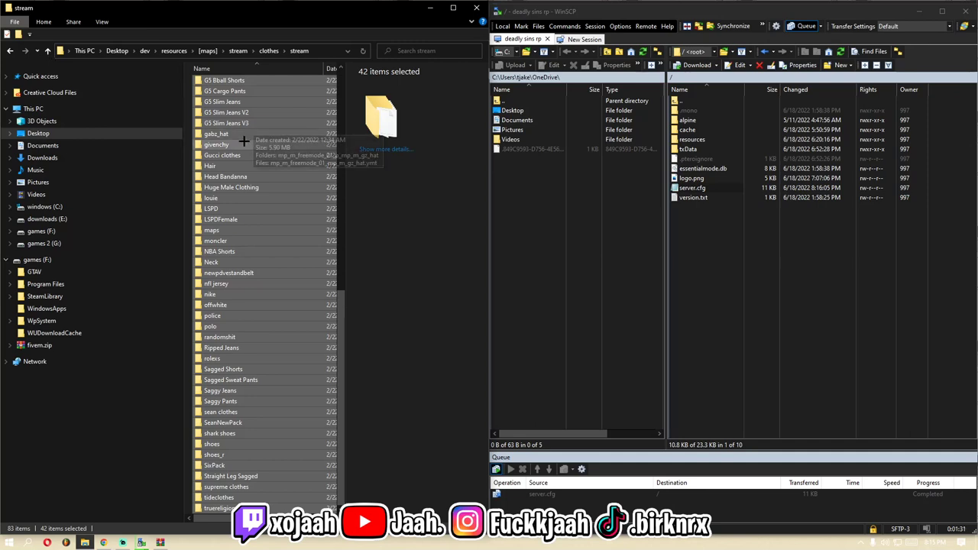
Open a second File Explorer window and go to the dev folder on the Desktop.
scroll(229, 156, up, 1)
right_click(85, 542)
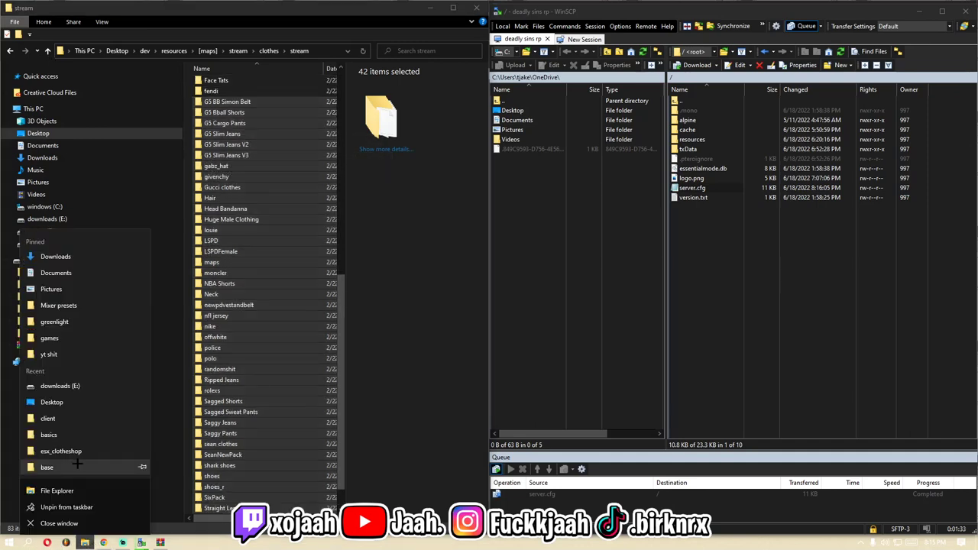
click(62, 490)
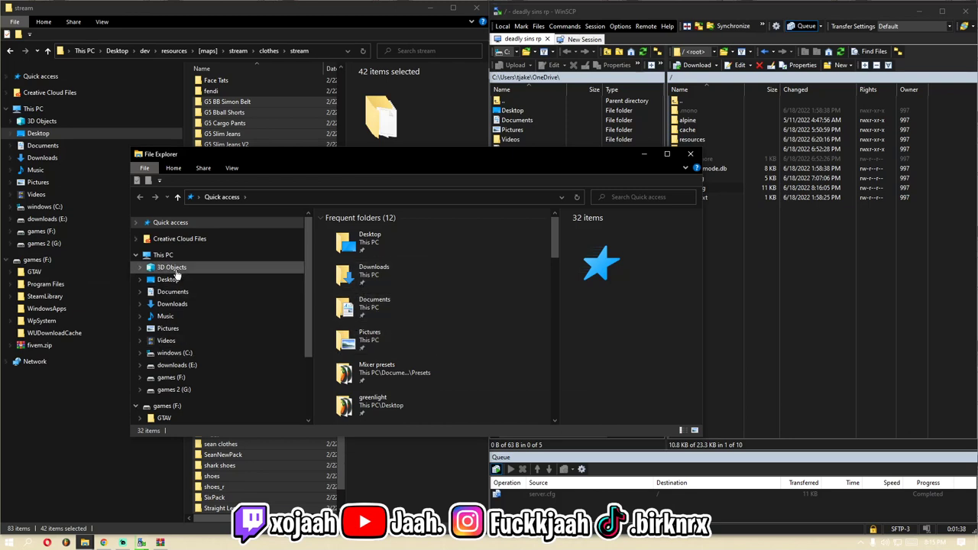
click(170, 280)
double_click(356, 243)
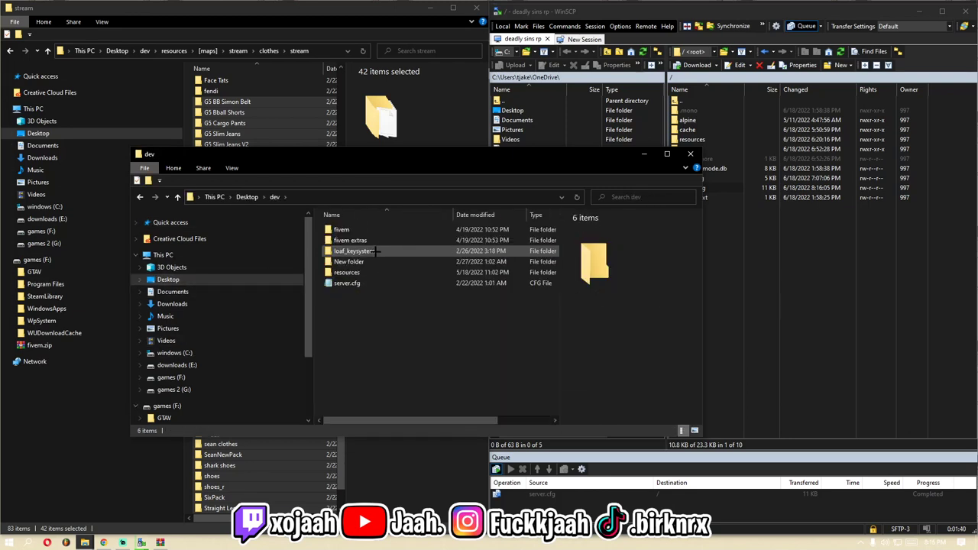
Look through the fivem extras folder and its Fivem subfolder for car resources, and return to the dev folder.
click(380, 243)
double_click(380, 242)
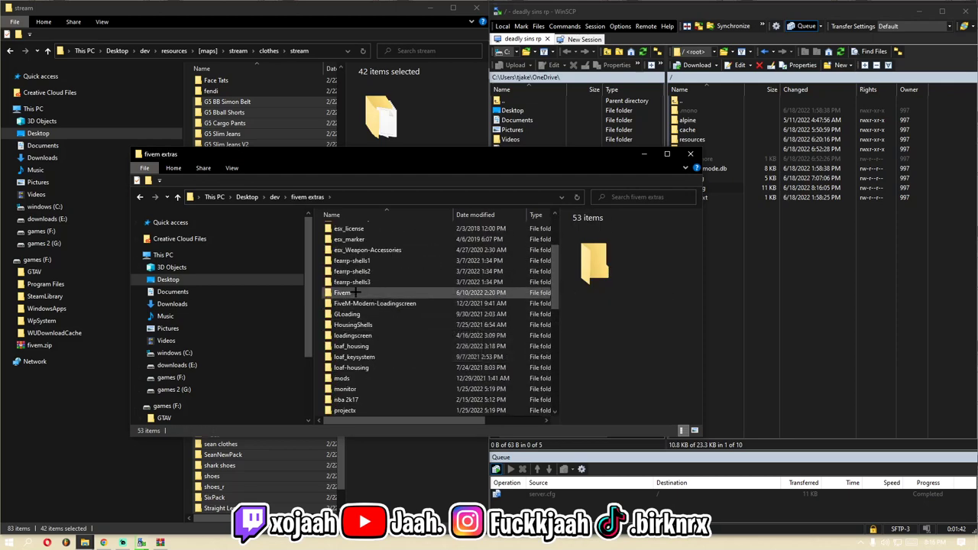
double_click(433, 295)
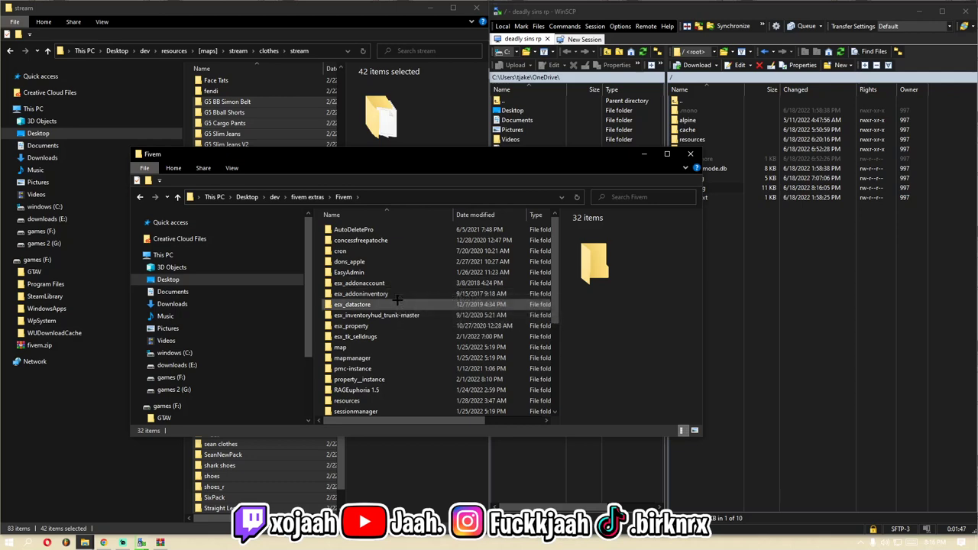
scroll(397, 293, down, 5)
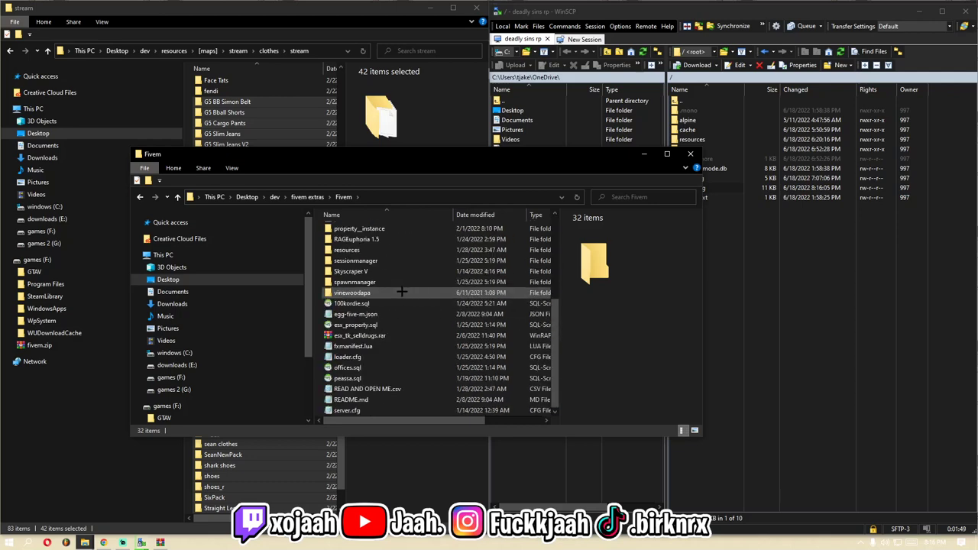
key(BackSpace)
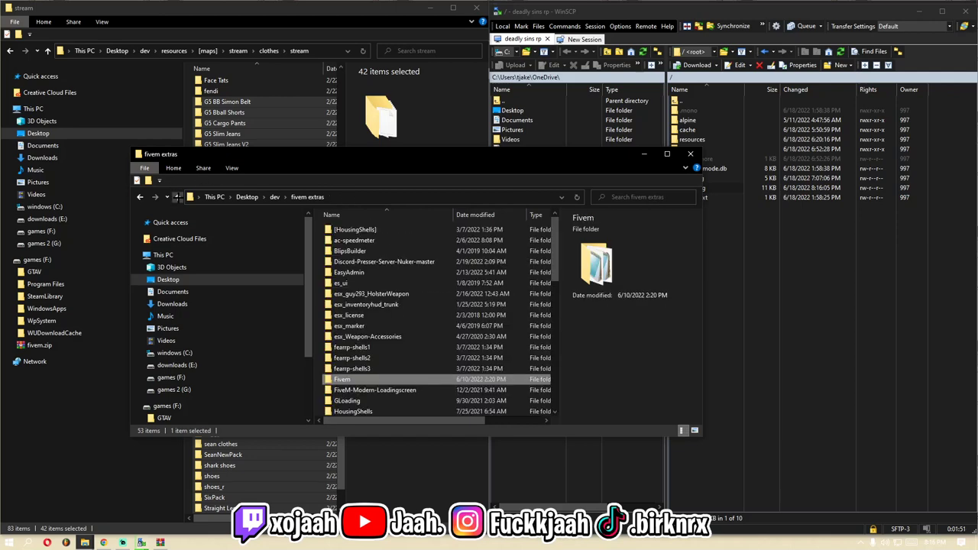
scroll(397, 291, down, 3)
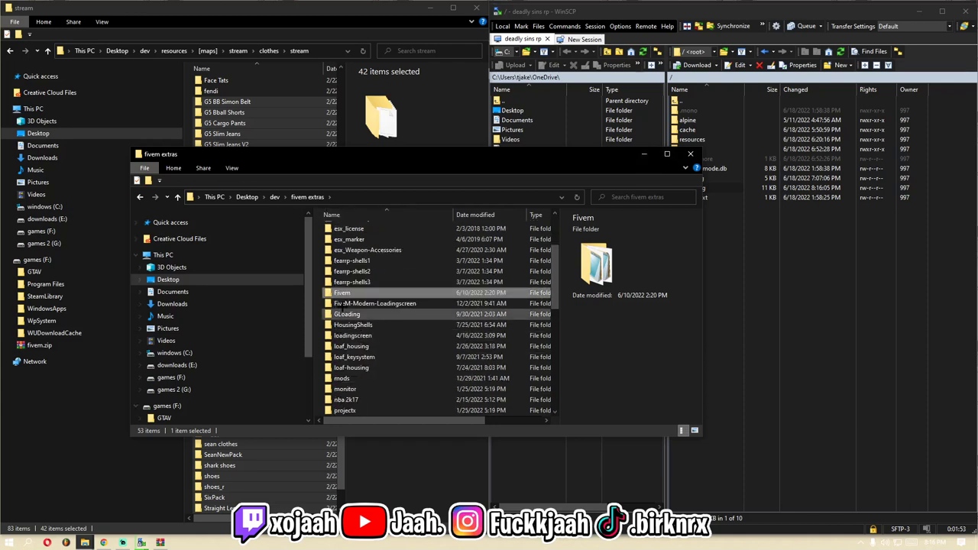
click(177, 197)
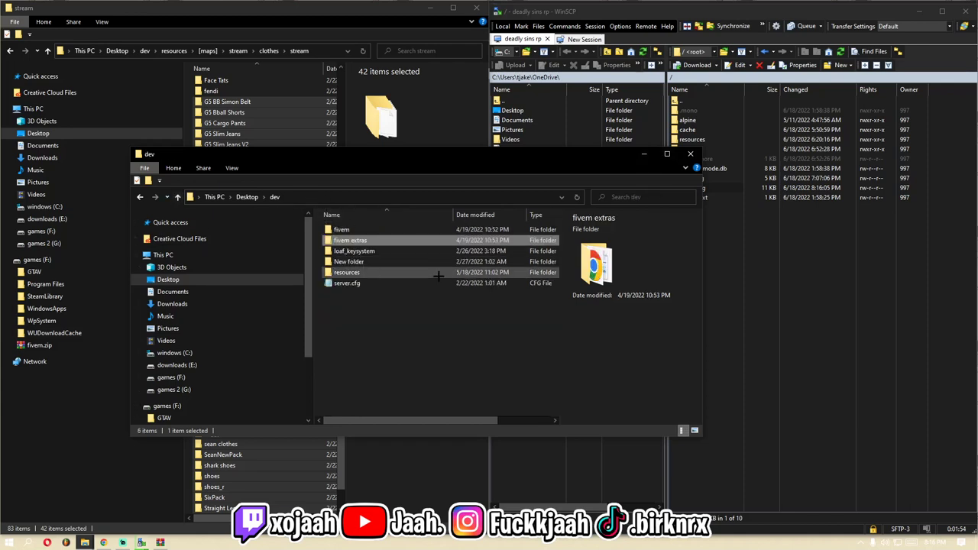
Open resources/[vehicles]/[FearWrldRP-vehicles] in the new file window and minimize that window.
double_click(364, 272)
double_click(361, 337)
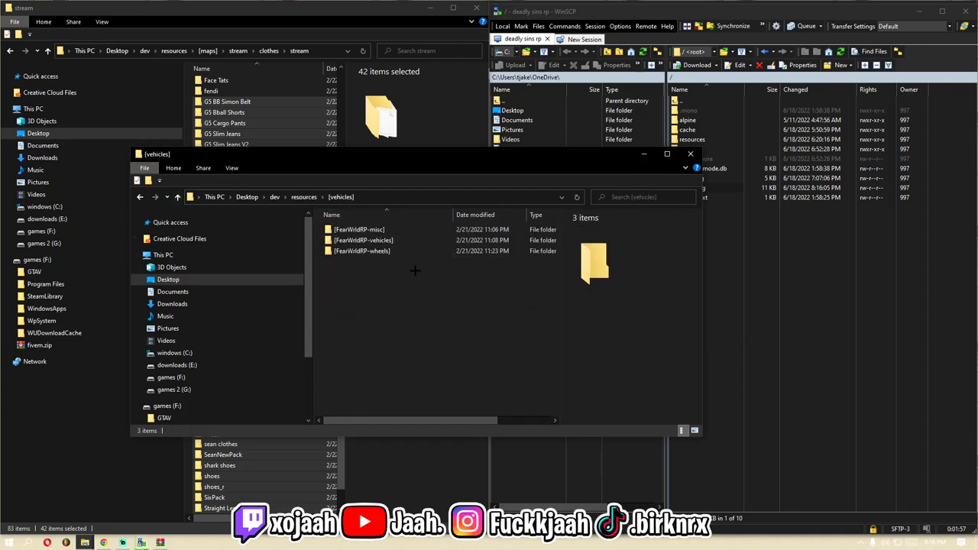
double_click(375, 240)
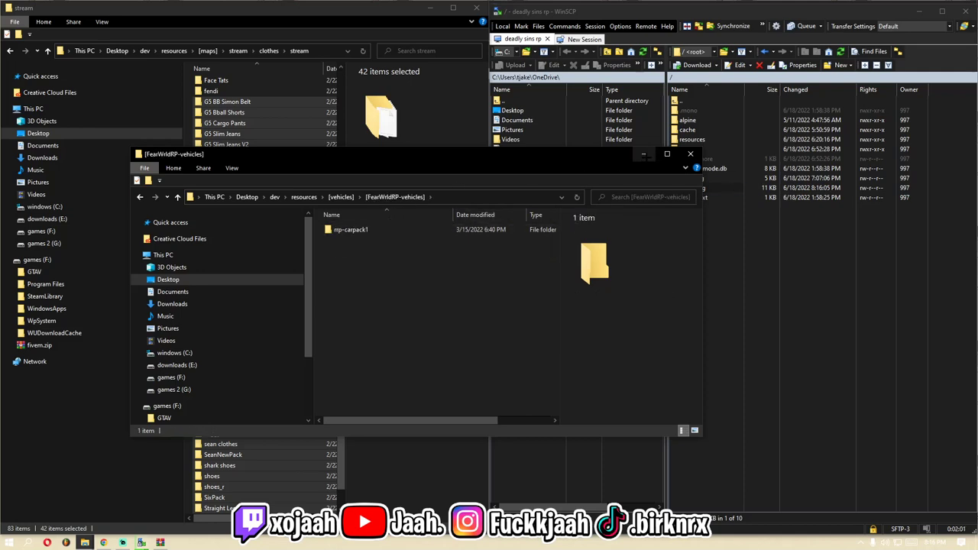
click(644, 154)
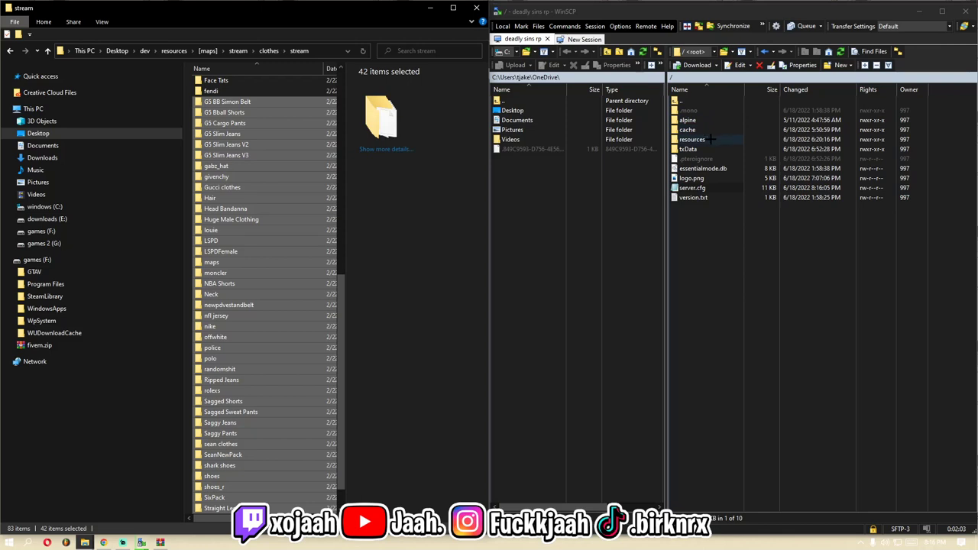
Create a folder named "cars" inside the server's resources/[cars] directory and open it.
double_click(705, 139)
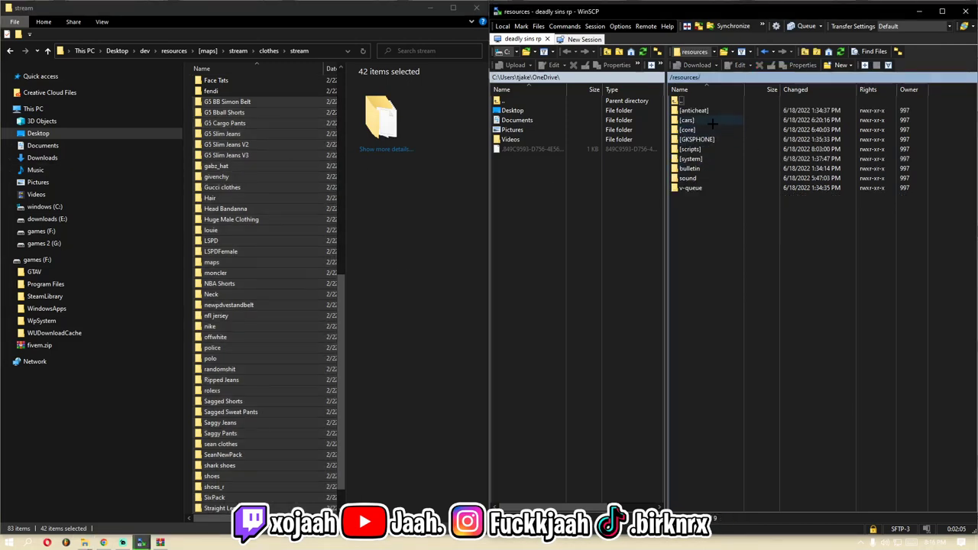
double_click(712, 123)
right_click(705, 137)
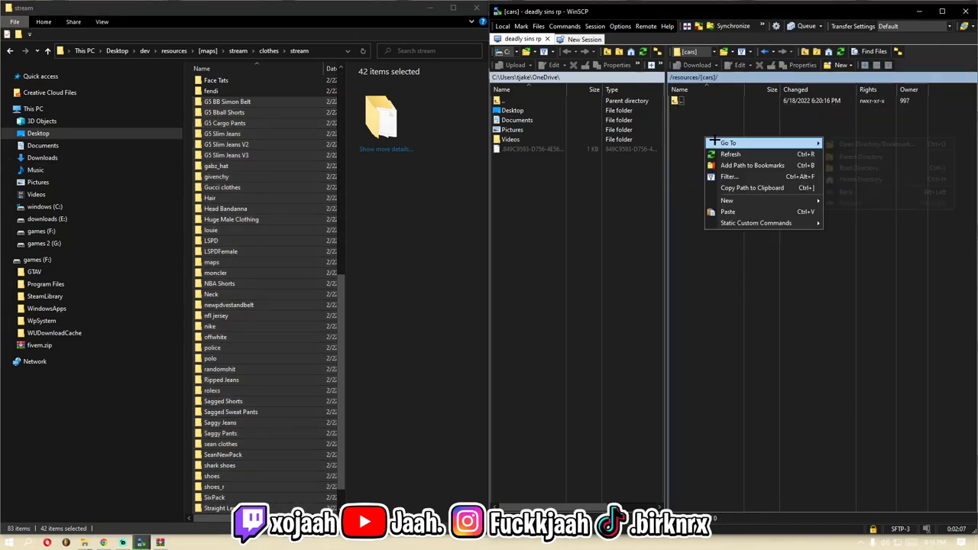
mouse_move(762, 203)
click(854, 213)
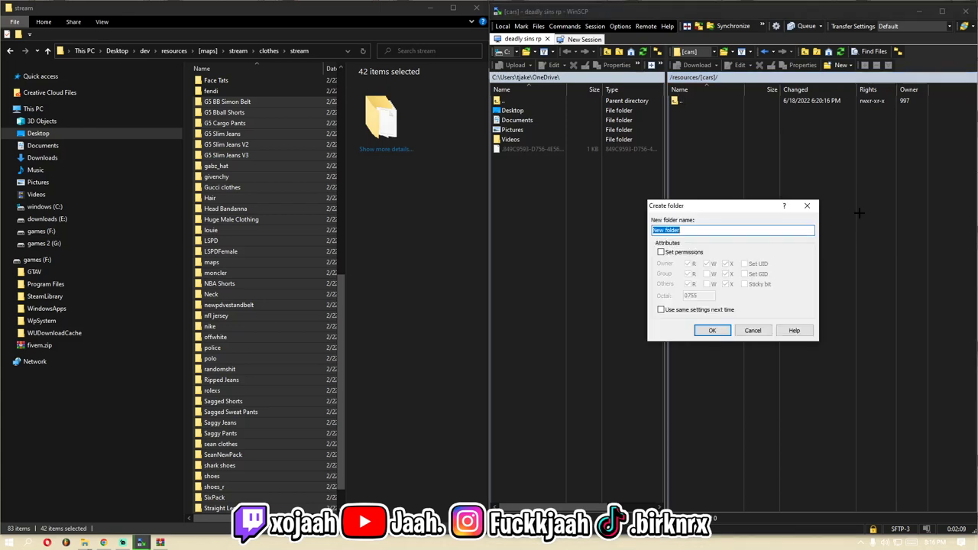
text(ca)
text(s)
key(Return)
double_click(710, 114)
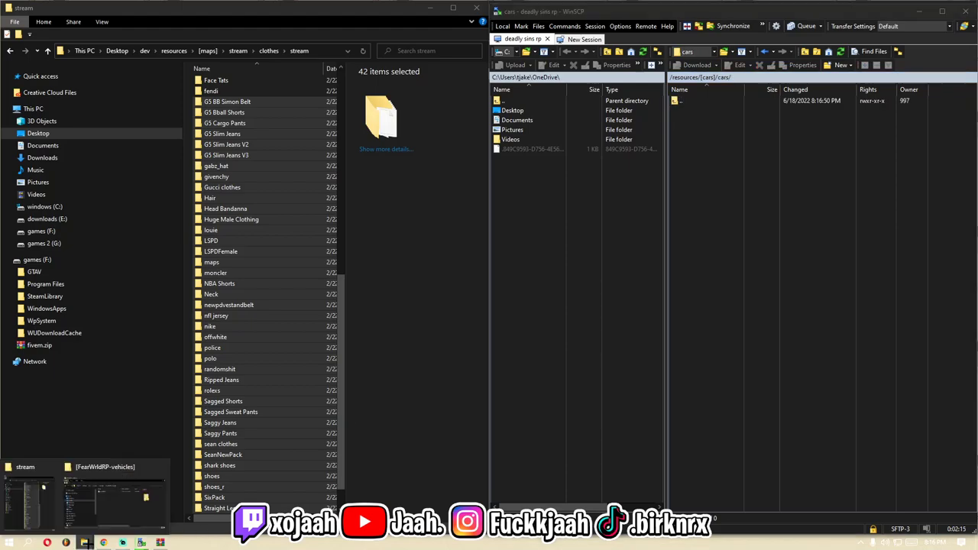
Restore the [FearWrldRP-vehicles] window, dock it beside WinSCP and open the rrp-carpack1 folder.
click(86, 514)
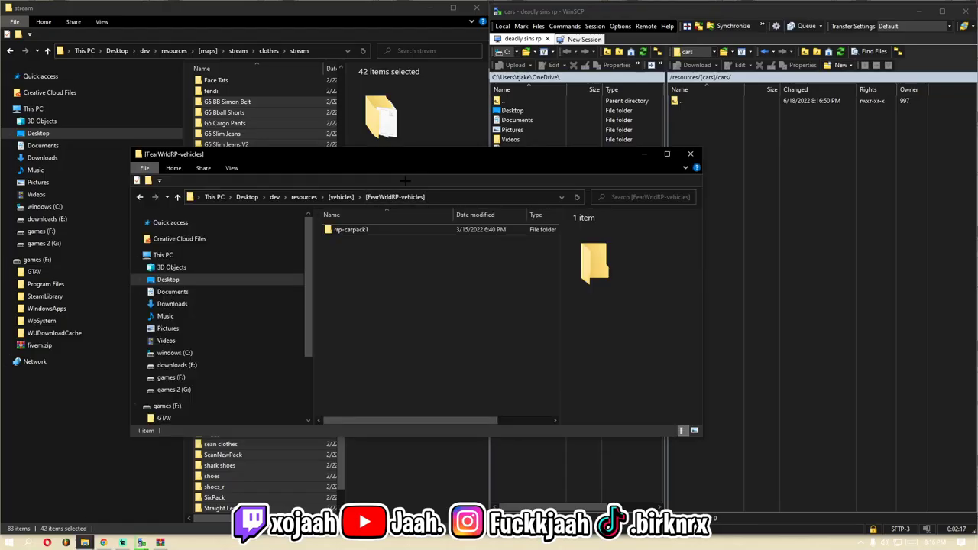
key(super+Left)
click(248, 82)
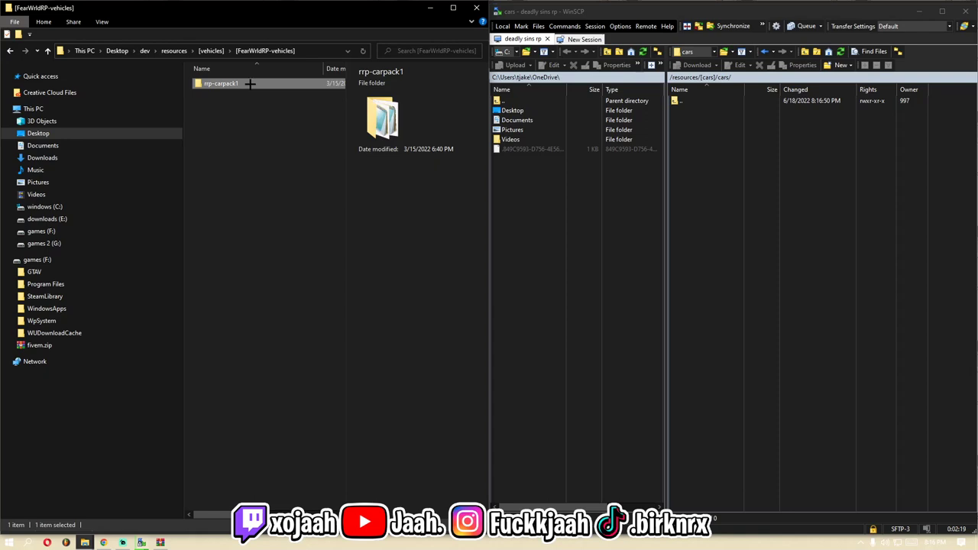
double_click(250, 82)
Upload folders 1 to 50 from rrp-carpack1 to the server's [cars]/cars directory with the transfer speed limit set to 8192.
drag(189, 86, 328, 237)
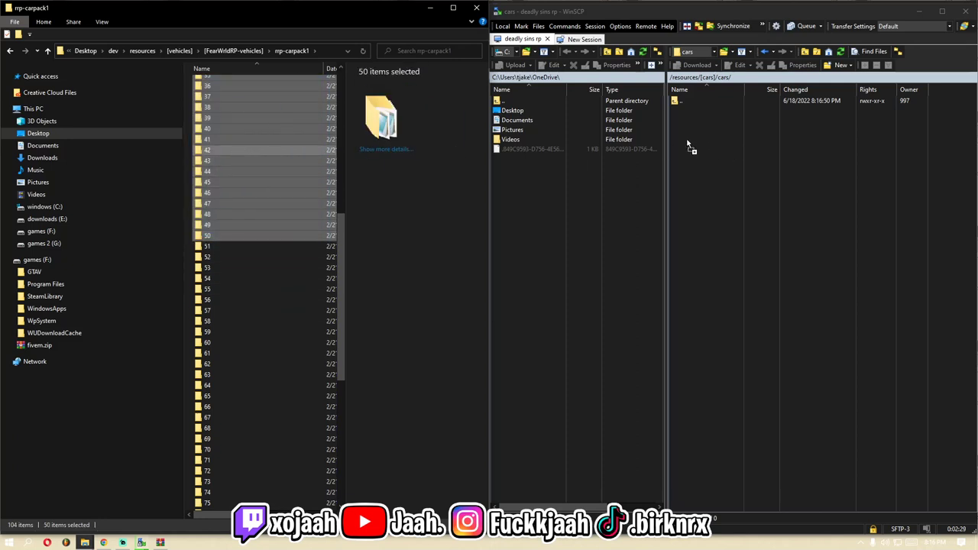
drag(688, 146, 699, 129)
click(784, 310)
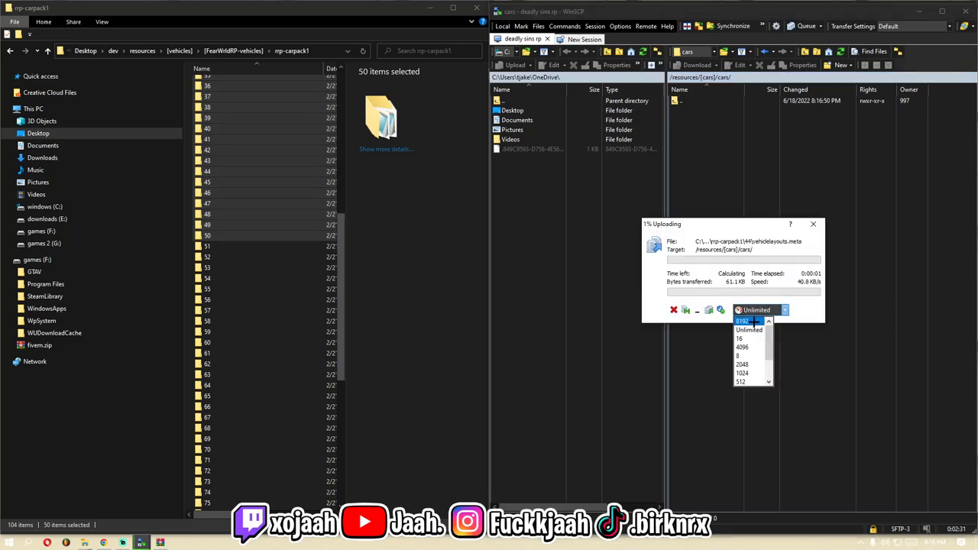
click(753, 322)
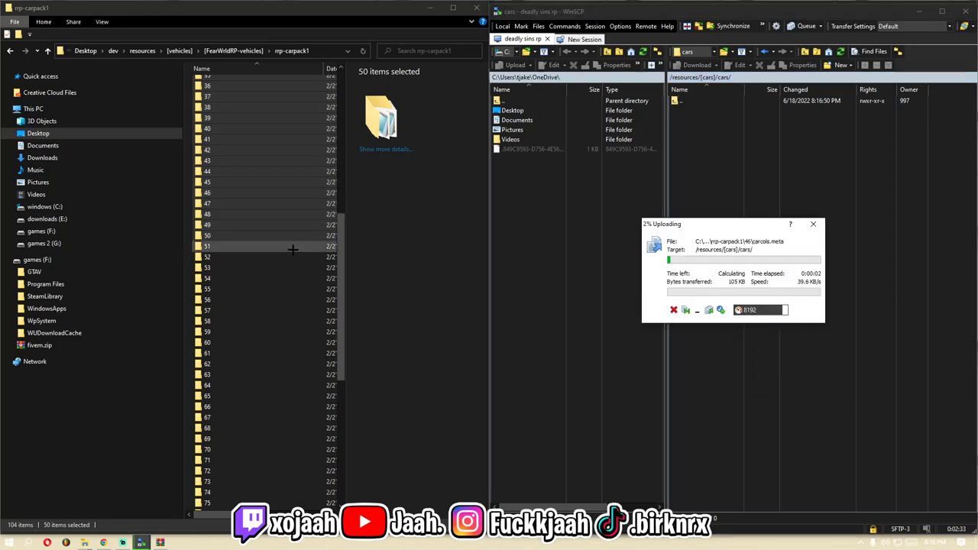
Upload folders 51 to 101, fxmanifest.lua and vehicle_names.lua, without stream, to [cars]/cars with the speed limit set to 8192.
click(188, 249)
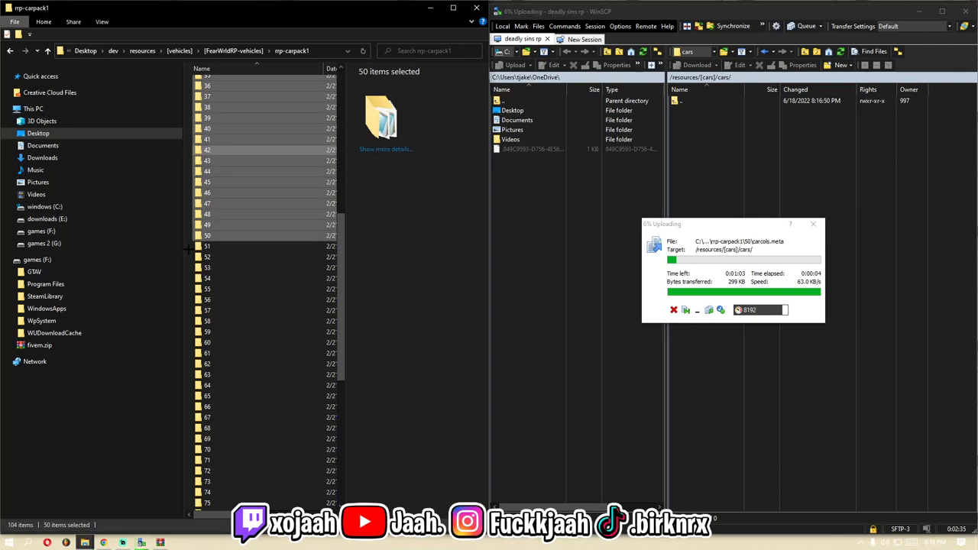
drag(187, 248, 253, 475)
ctrl+click(290, 494)
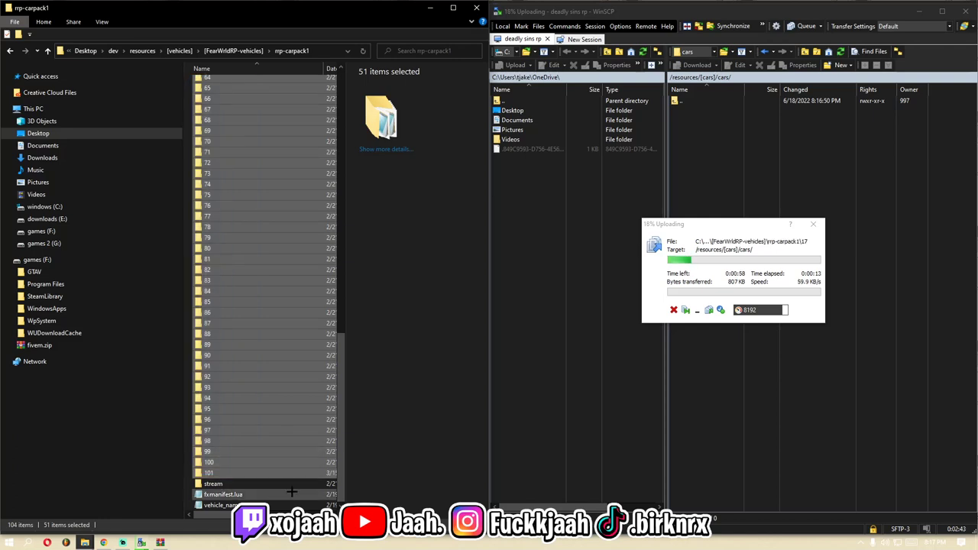
ctrl+click(275, 506)
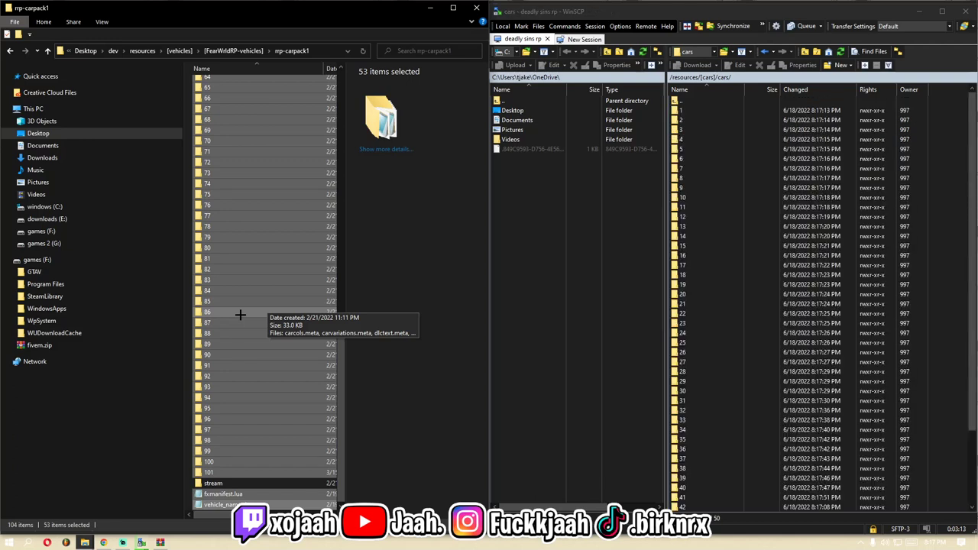
drag(240, 315, 758, 283)
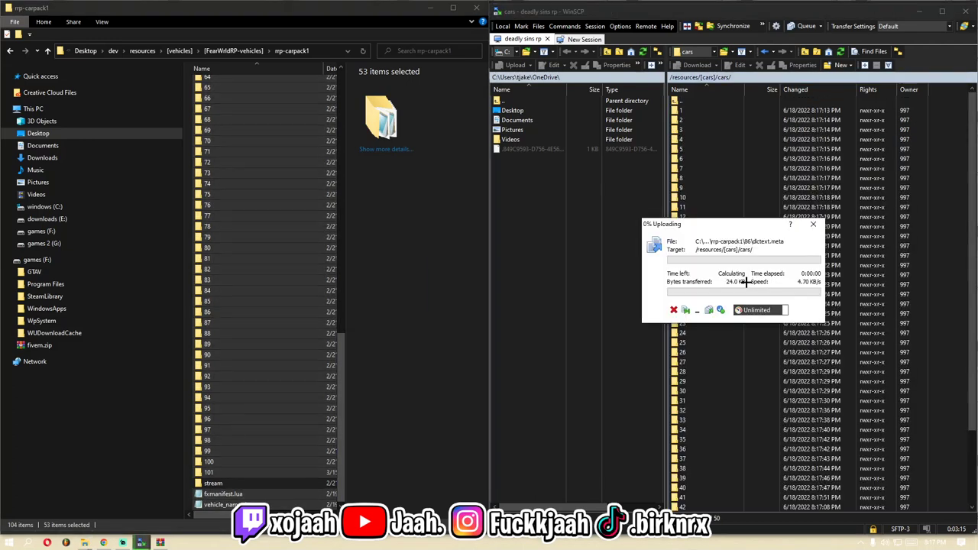
click(788, 310)
click(741, 320)
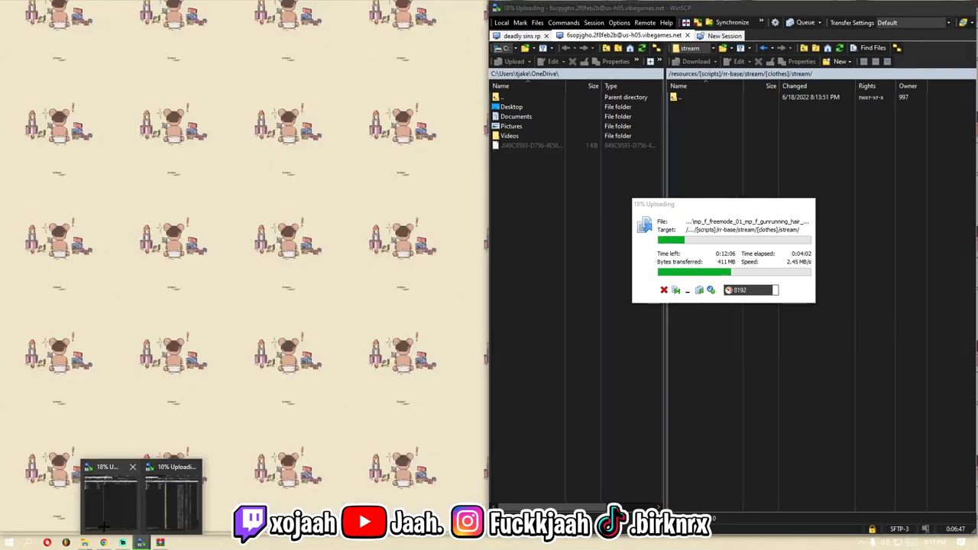
Check the clothing upload's progress in the other WinSCP window, and return to the cars upload to view its once-finished options.
click(111, 493)
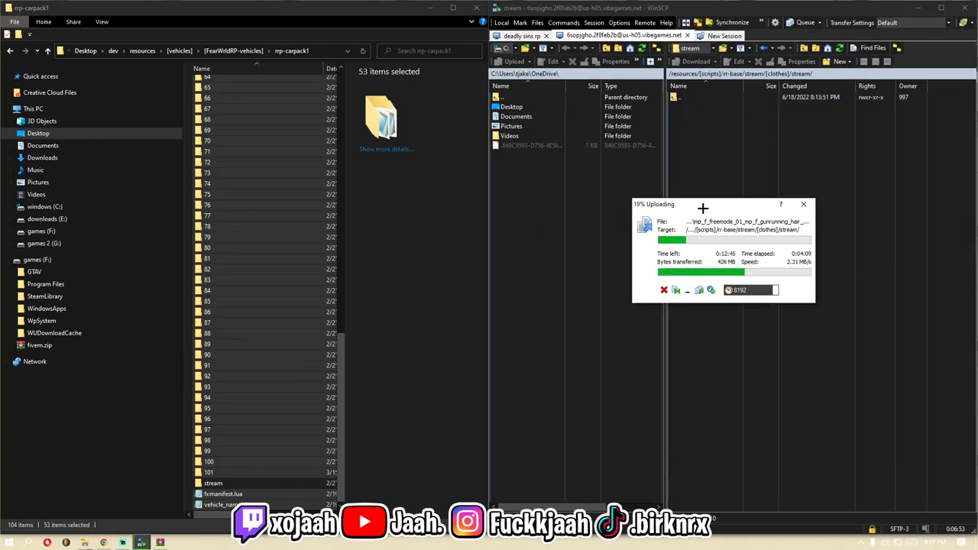
drag(721, 205, 698, 201)
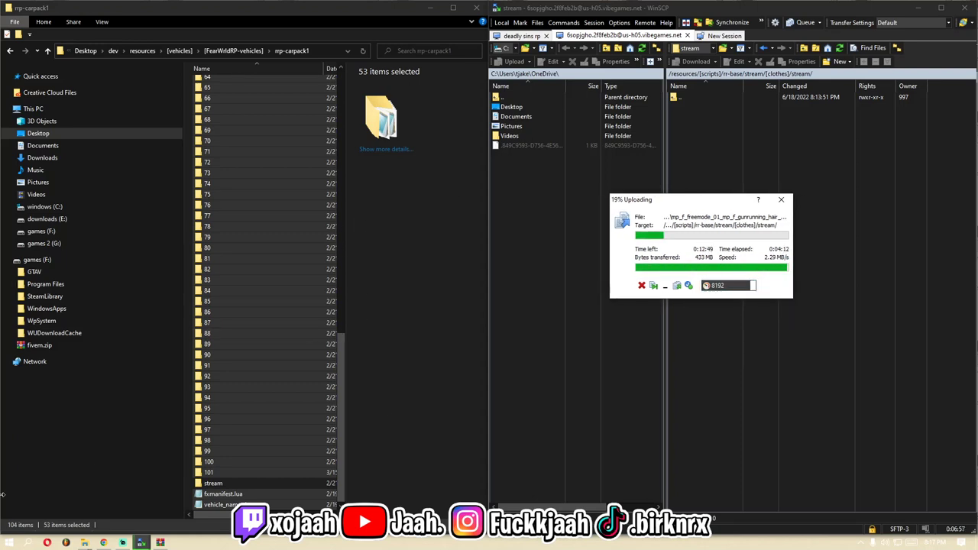
mouse_move(141, 541)
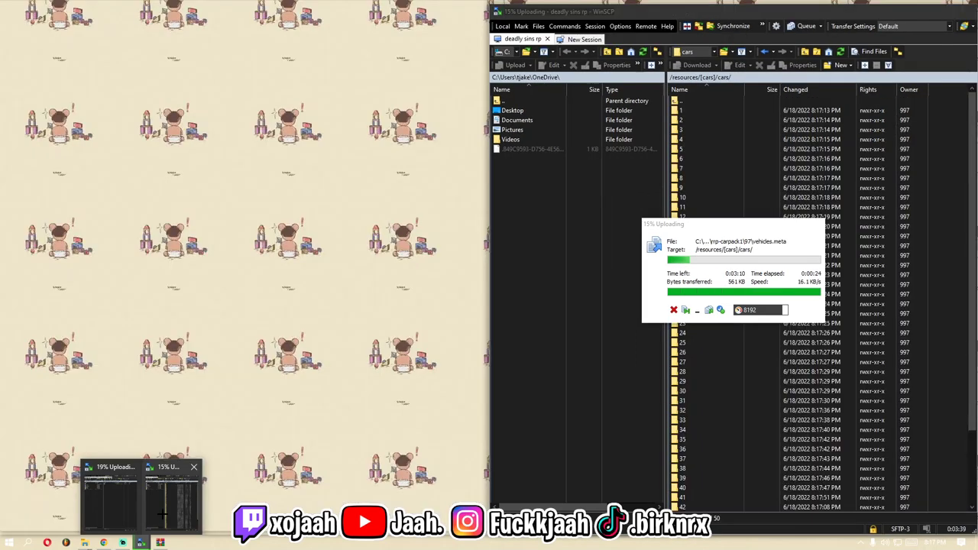
click(163, 511)
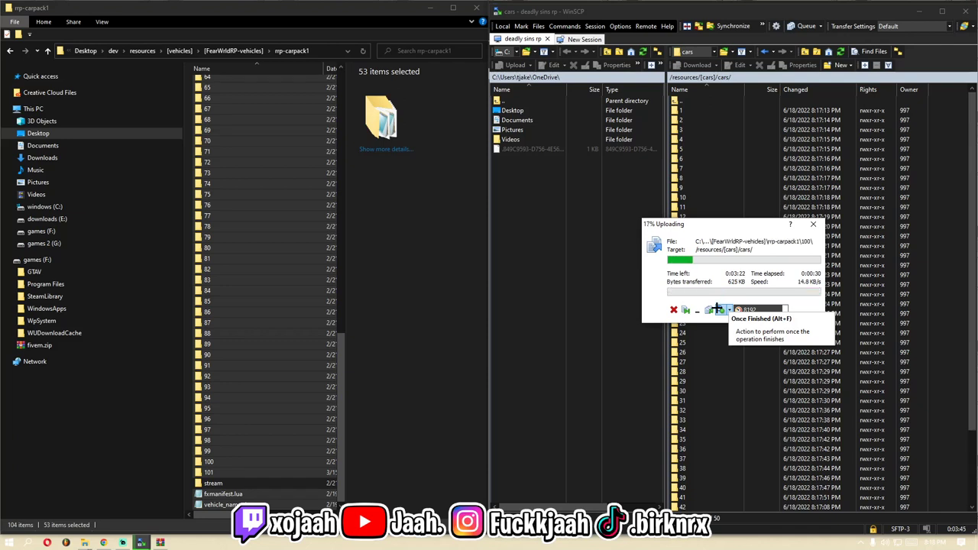
click(720, 310)
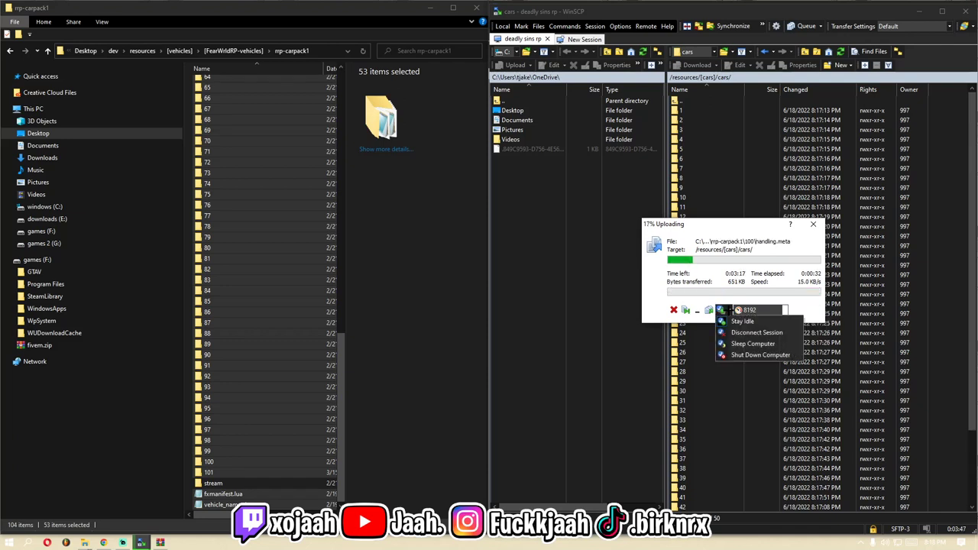
click(721, 309)
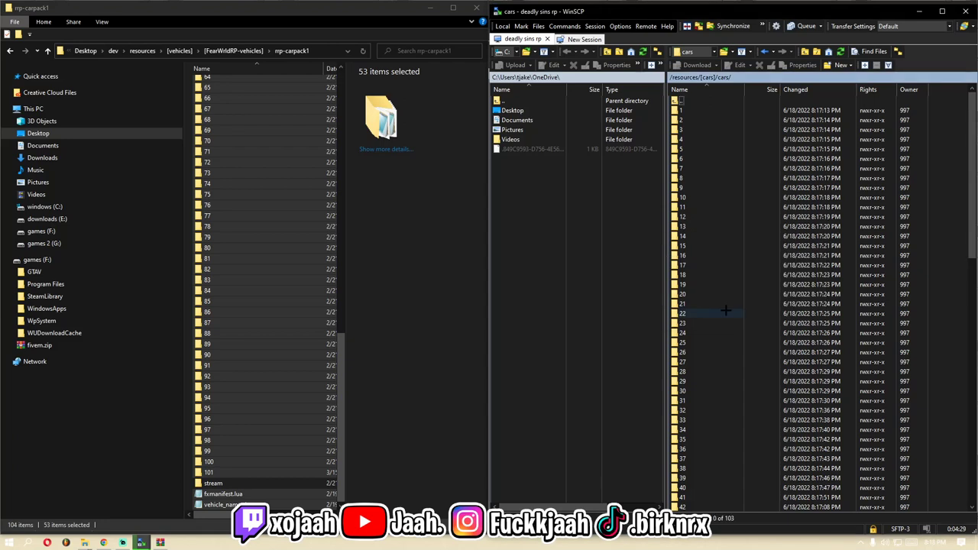
Create a folder named stream in the server's [cars]/cars directory and open it.
scroll(961, 332, down, 12)
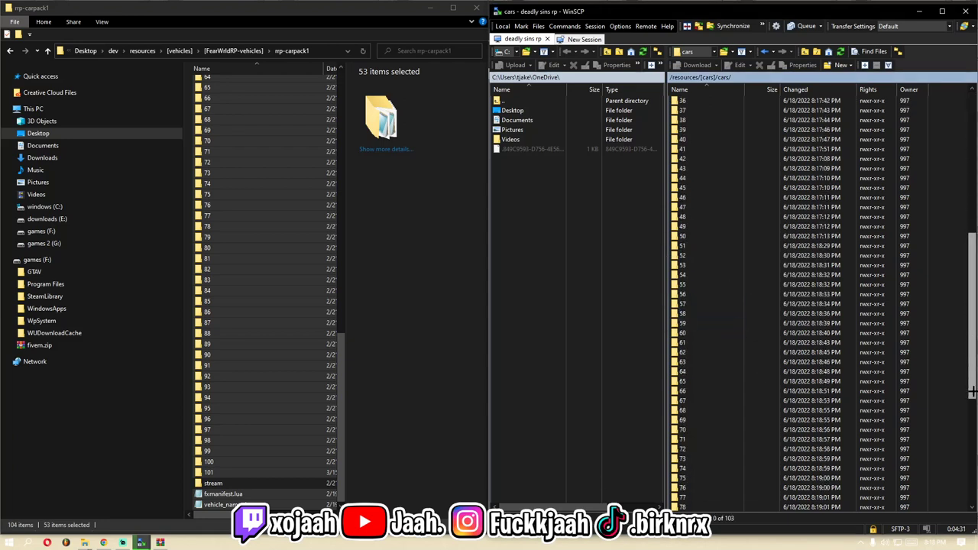
scroll(972, 391, down, 9)
right_click(764, 436)
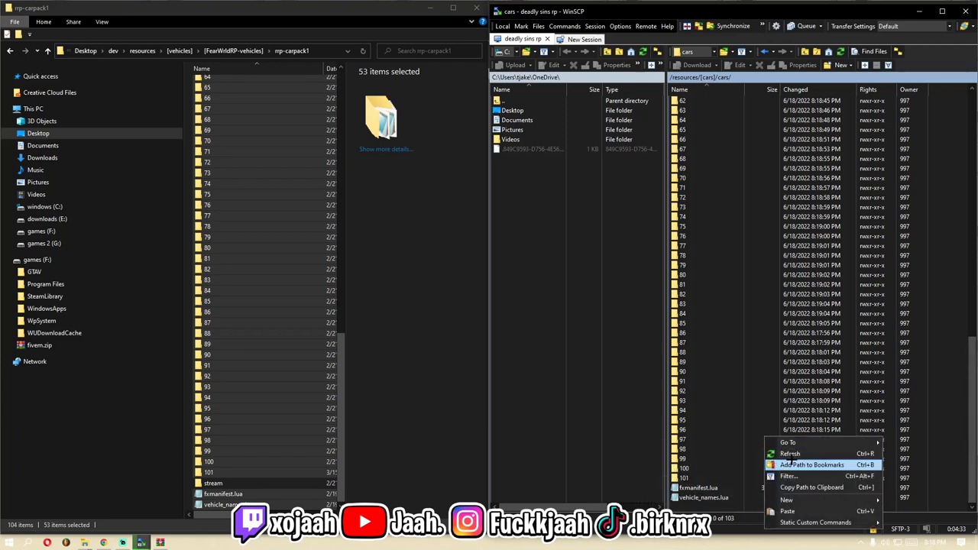
mouse_move(797, 500)
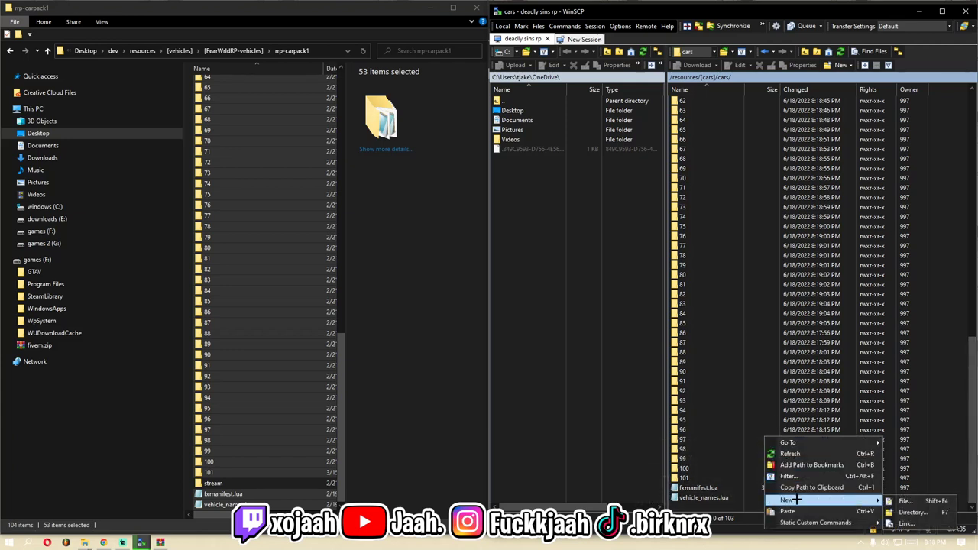
click(230, 480)
right_click(757, 457)
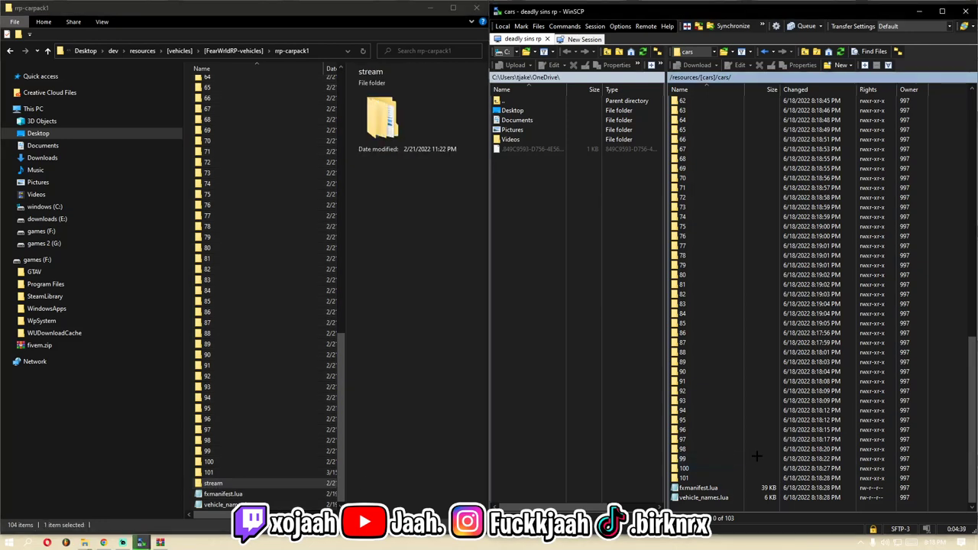
mouse_move(795, 428)
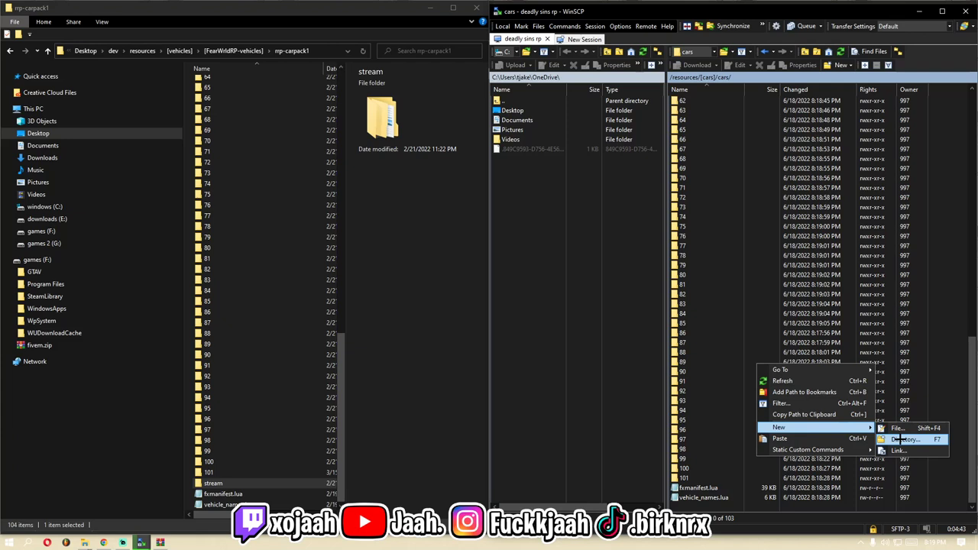
click(900, 439)
text(strea)
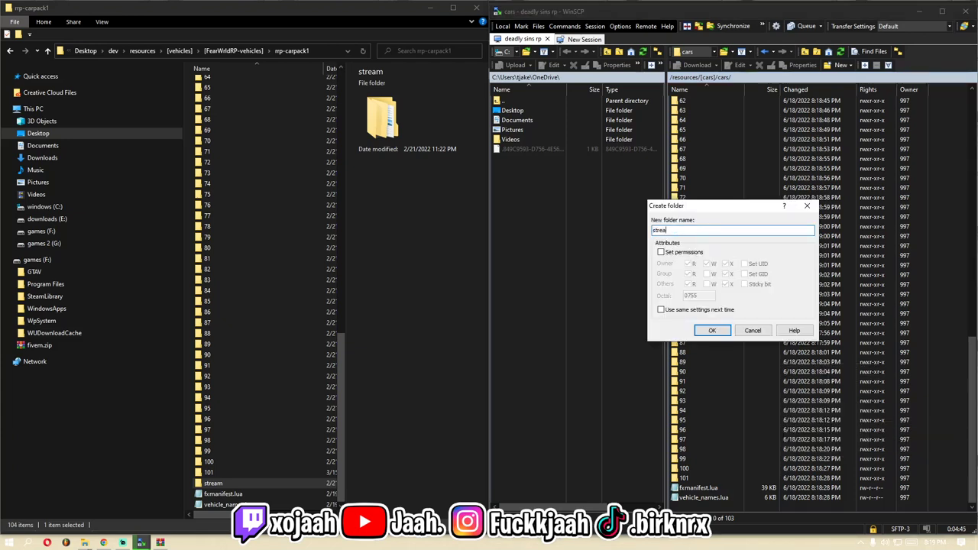
text(m)
key(Return)
double_click(713, 498)
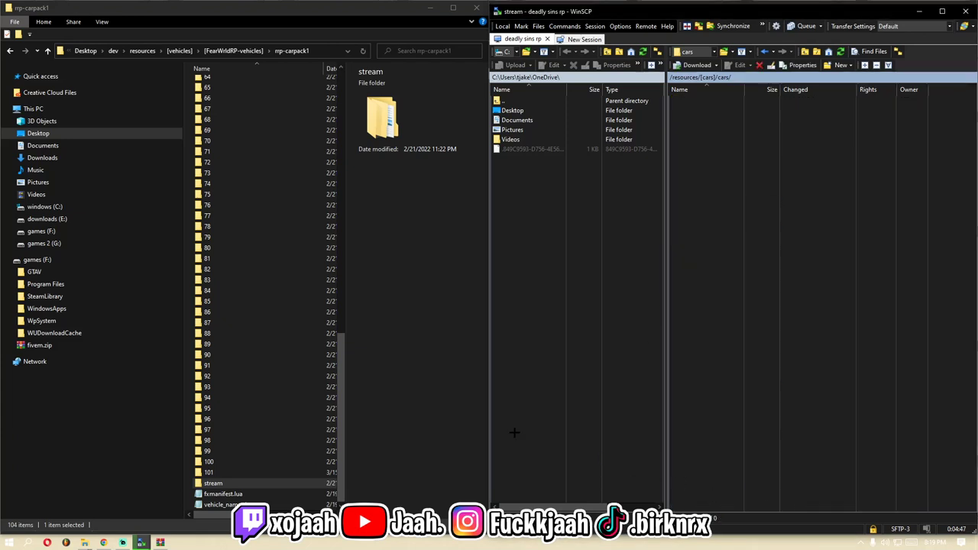
Upload folders 1 to 10 from the local rrp-carpack1 stream folder to the server's stream directory with the speed limit set to 8192.
double_click(245, 483)
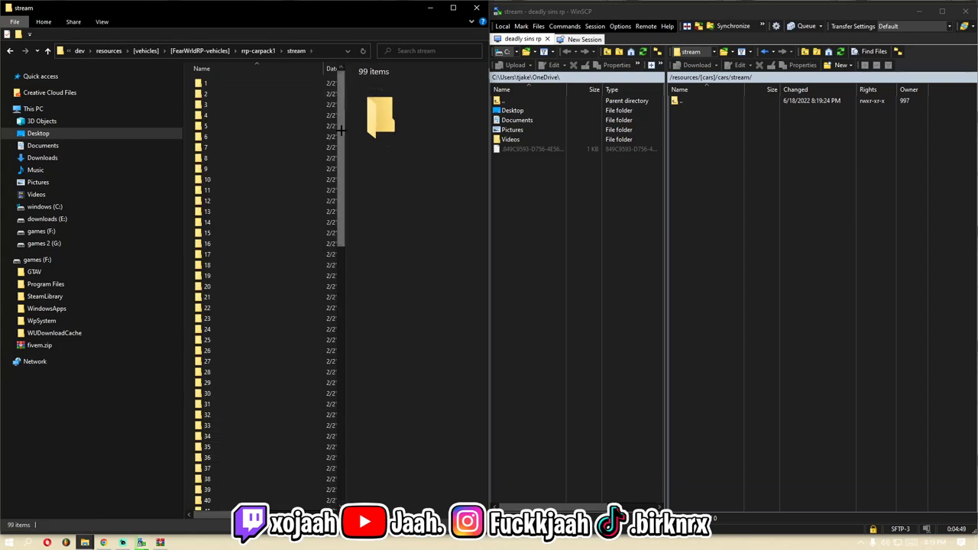
drag(341, 153, 339, 115)
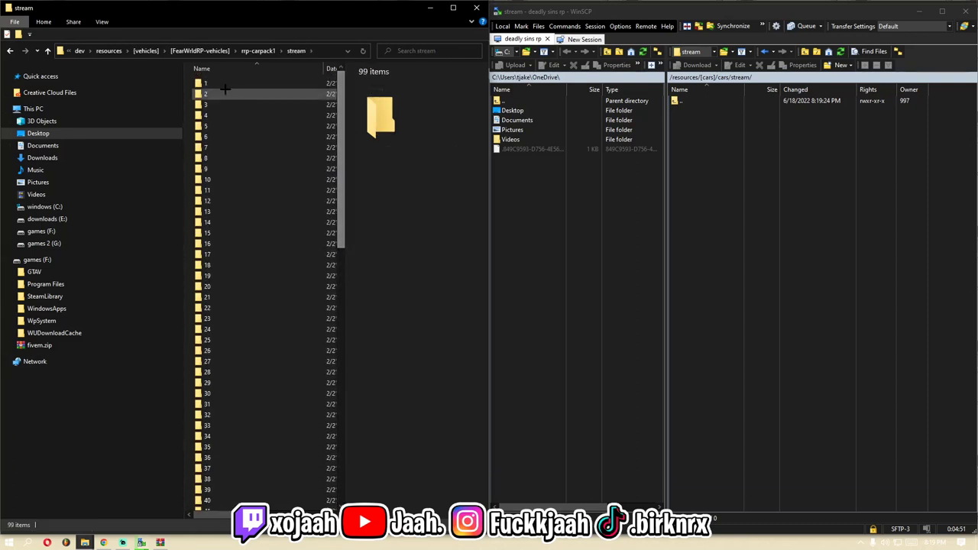
drag(190, 81, 272, 147)
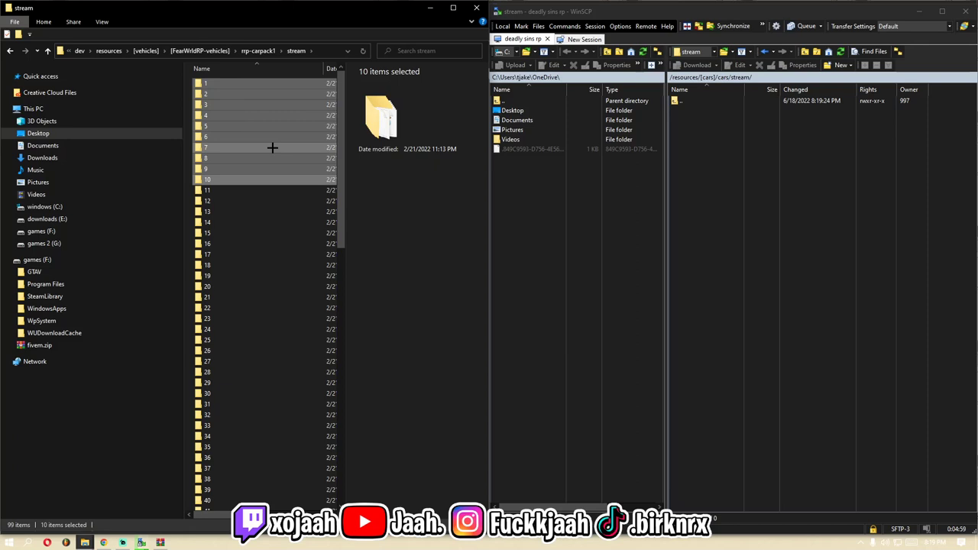
click(188, 84)
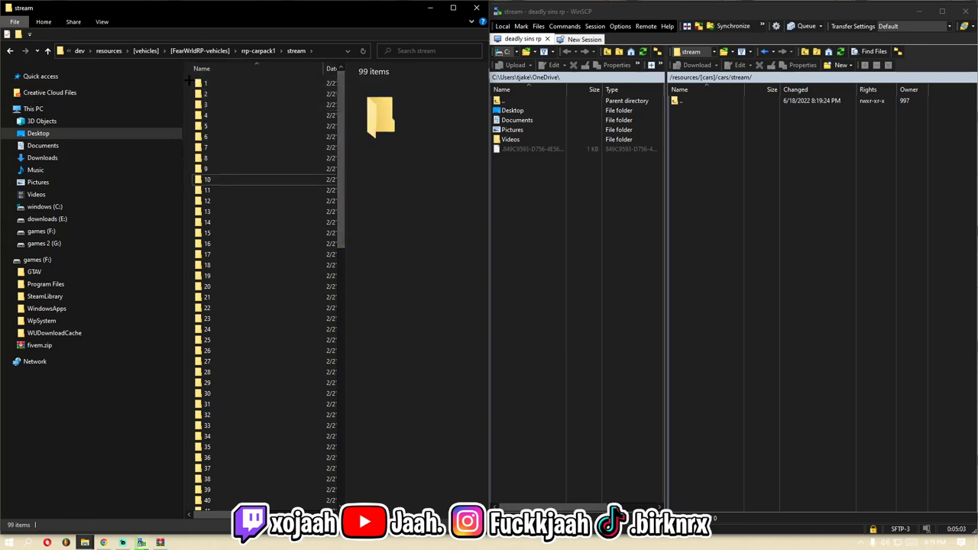
drag(188, 80, 280, 177)
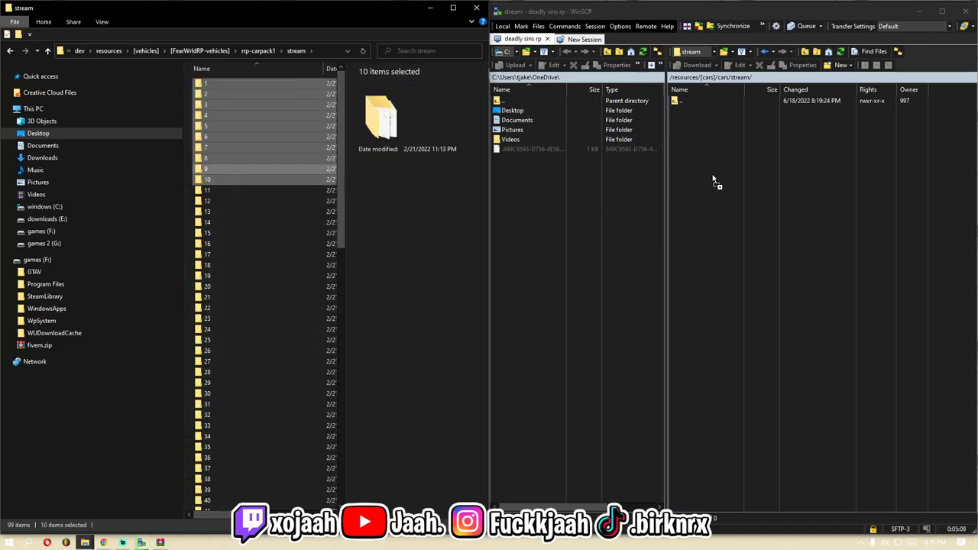
drag(715, 181, 715, 182)
click(757, 310)
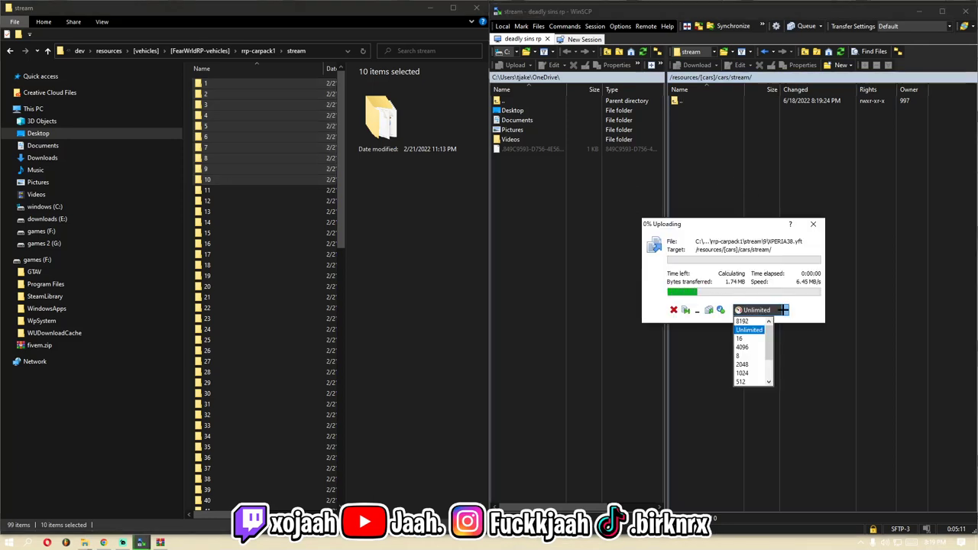
click(754, 320)
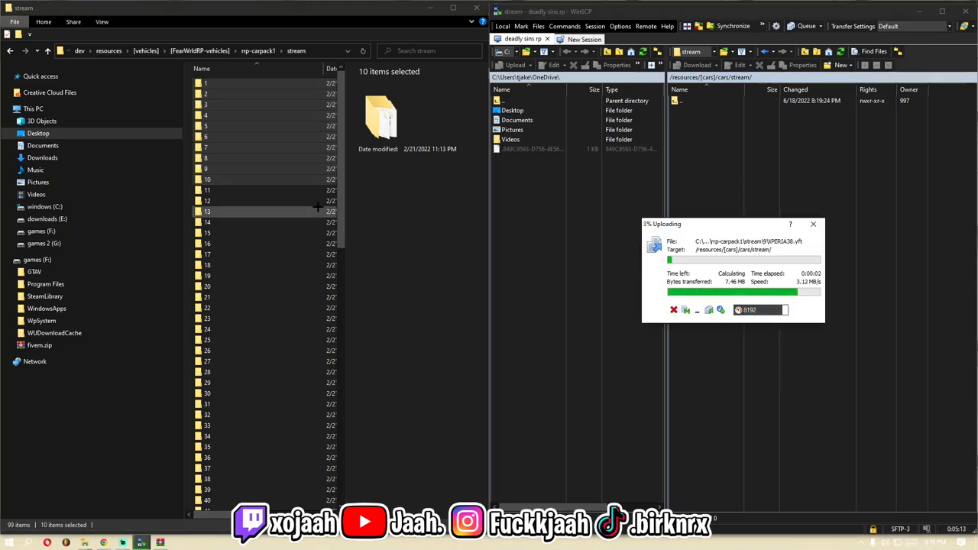
Select folders 11 to 20 in the local stream folder as the next batch.
drag(192, 187, 298, 291)
scroll(344, 260, down, 3)
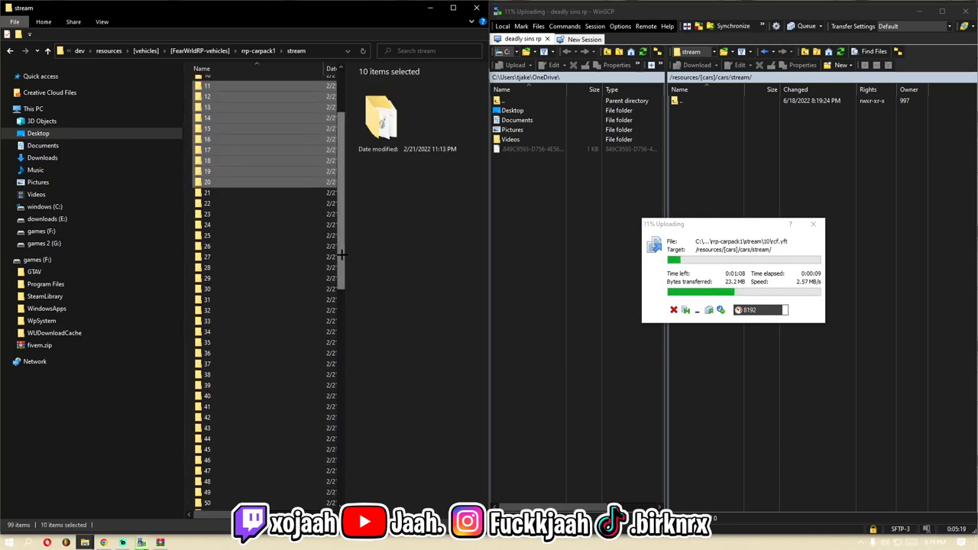
scroll(341, 256, down, 1)
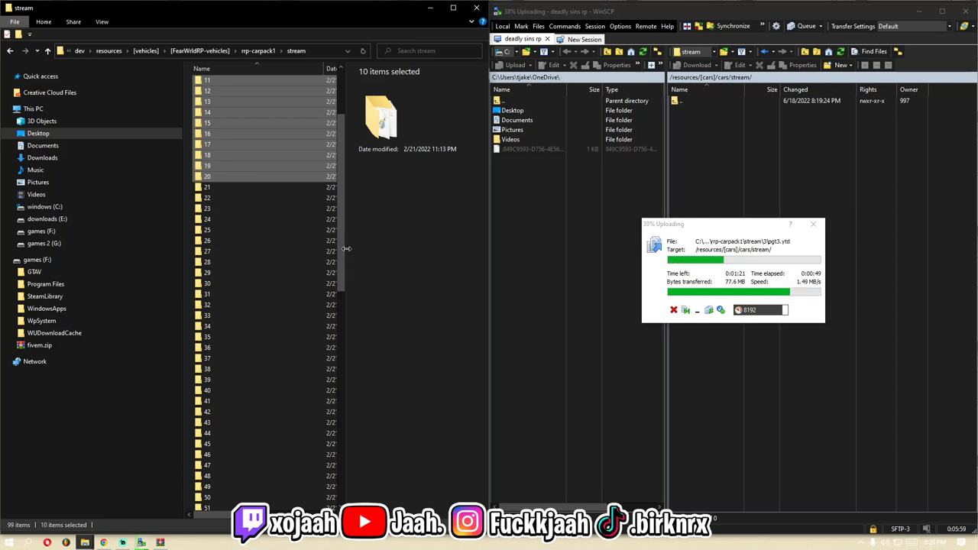
Switch to Discord and view the announcement channel of the Developers Wrld server.
click(862, 542)
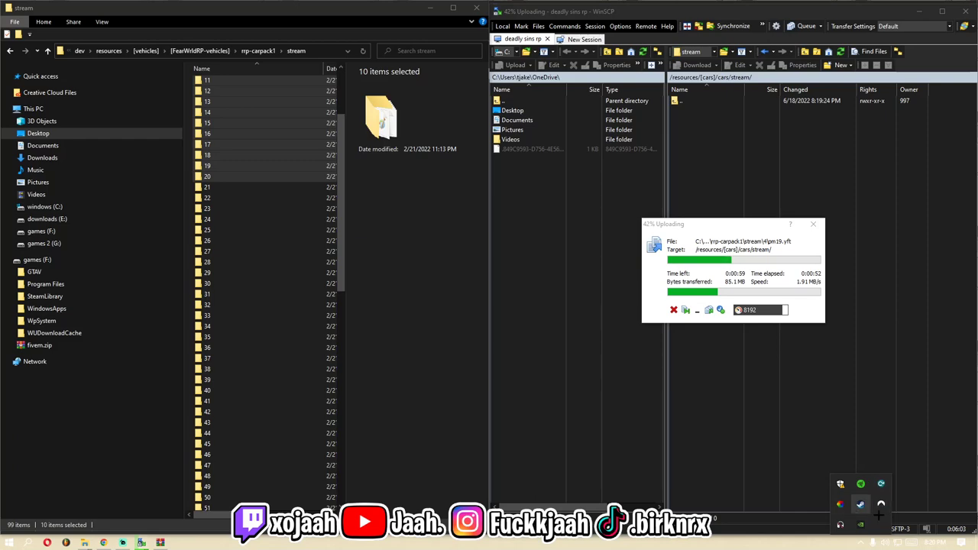
click(861, 526)
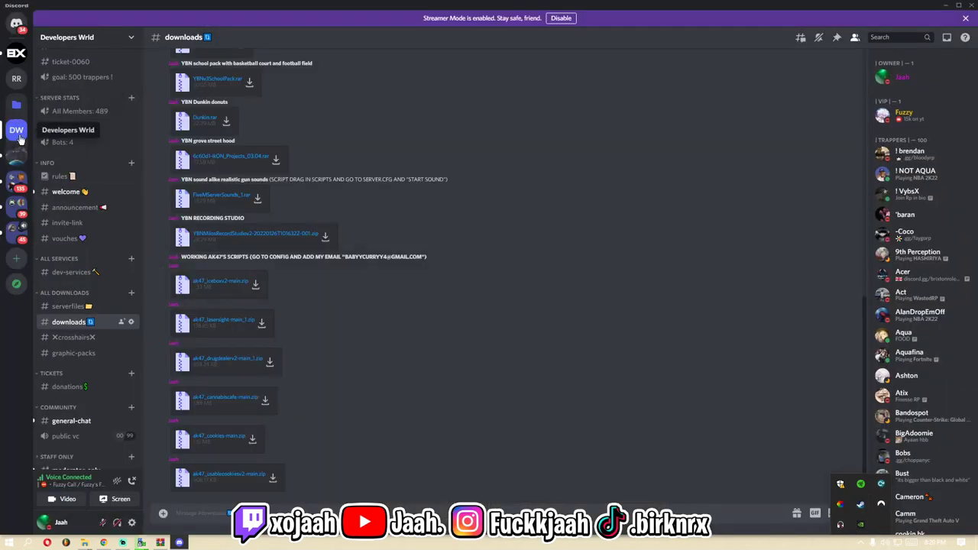
scroll(86, 220, up, 2)
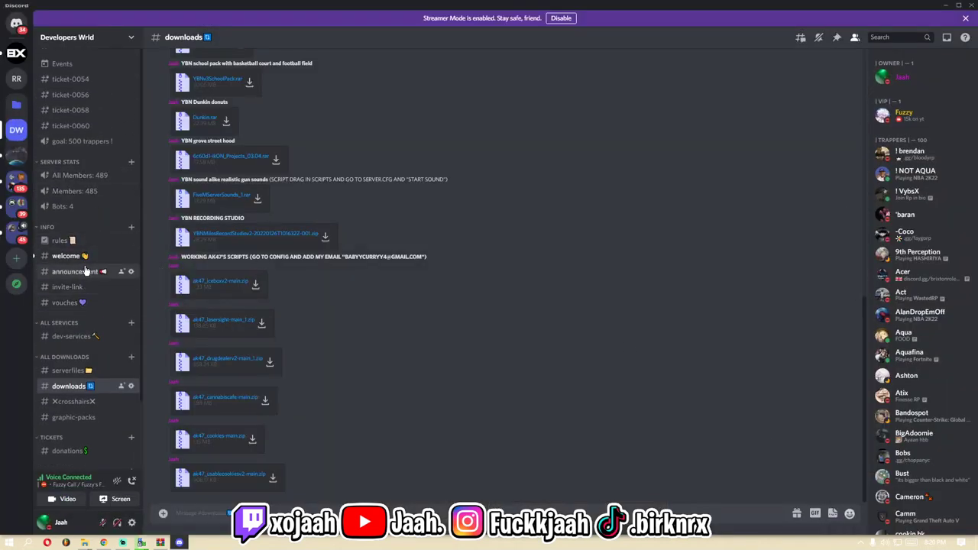
click(85, 260)
click(94, 271)
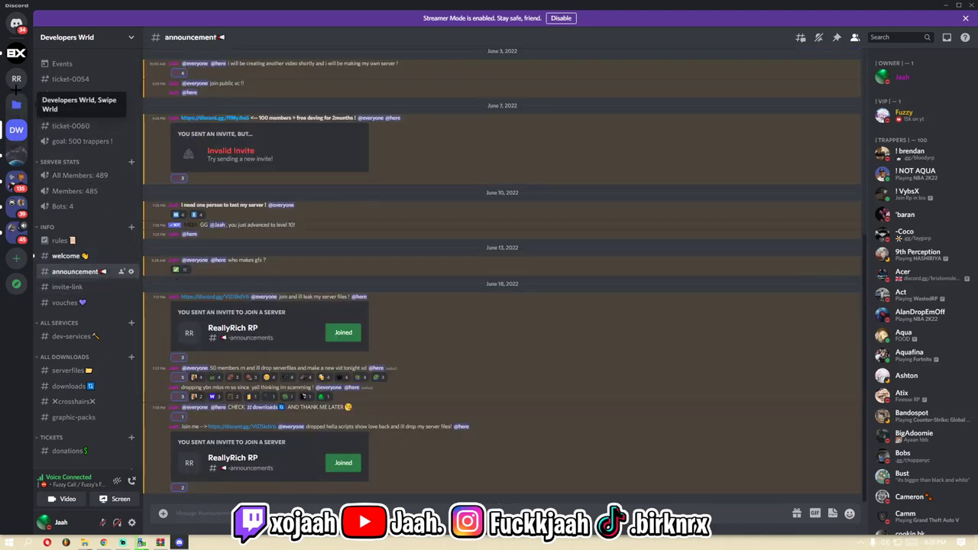
Open the ReallyRich RP server and assign the Civilians role to the first online member who has no role.
click(16, 82)
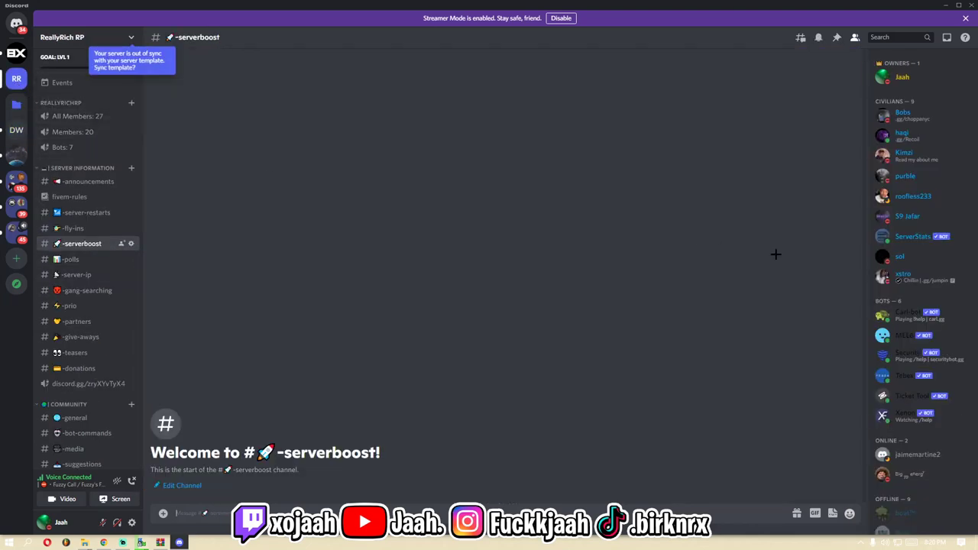
scroll(904, 239, down, 5)
scroll(903, 239, down, 3)
click(917, 296)
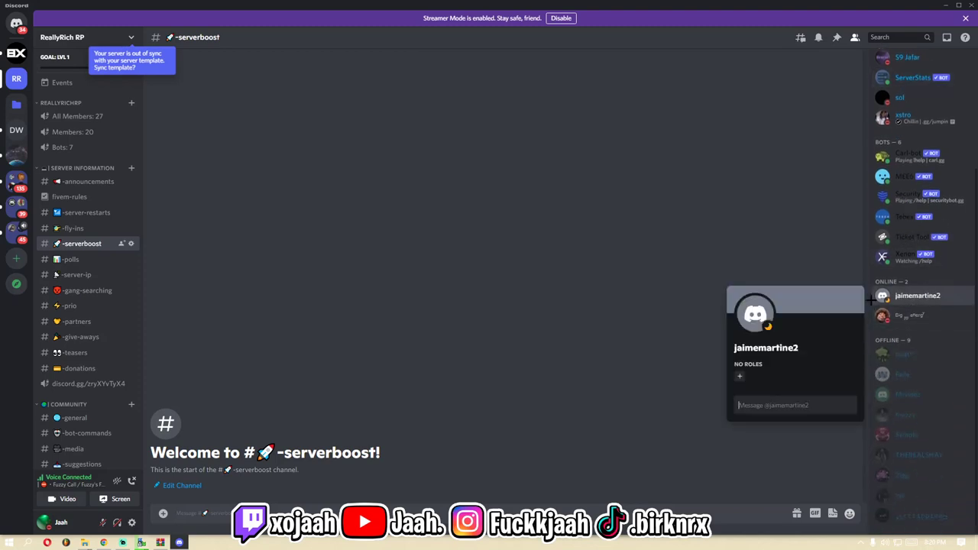
click(738, 377)
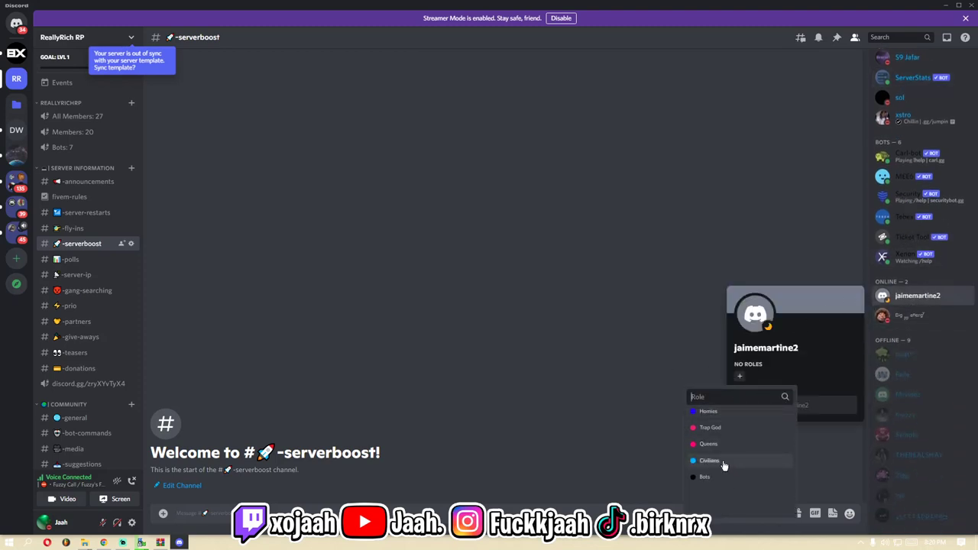
key(Escape)
Assign the Civilians role to the remaining online member without a role, and minimize Discord.
click(910, 373)
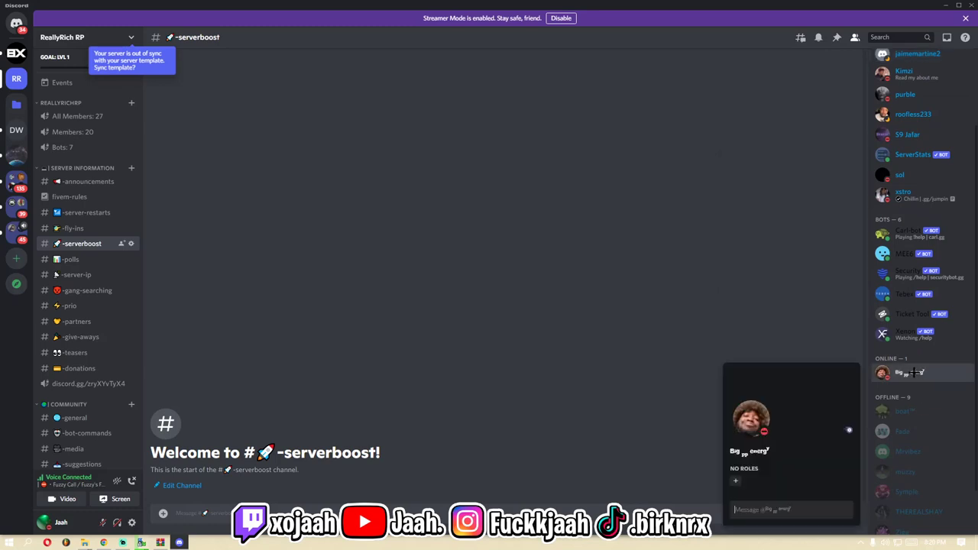
click(740, 483)
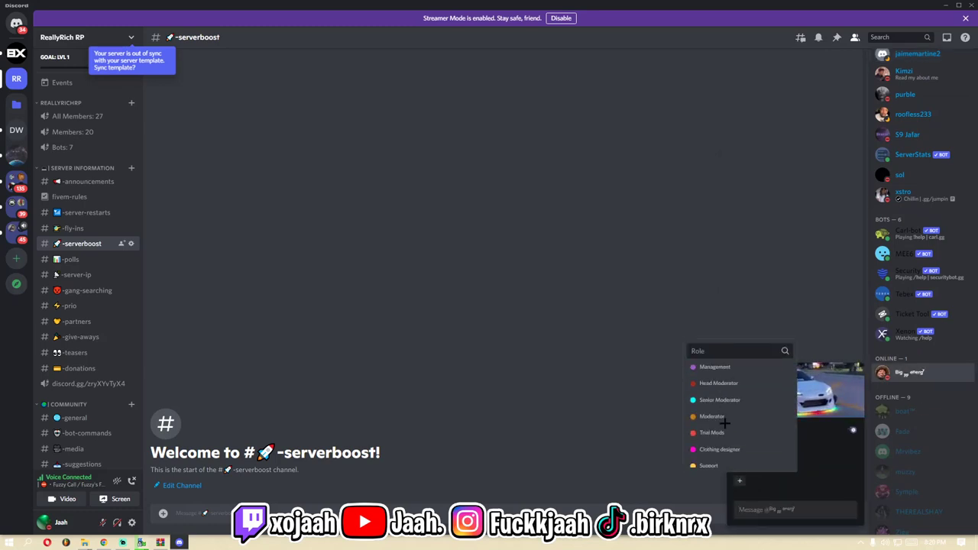
scroll(730, 425, down, 5)
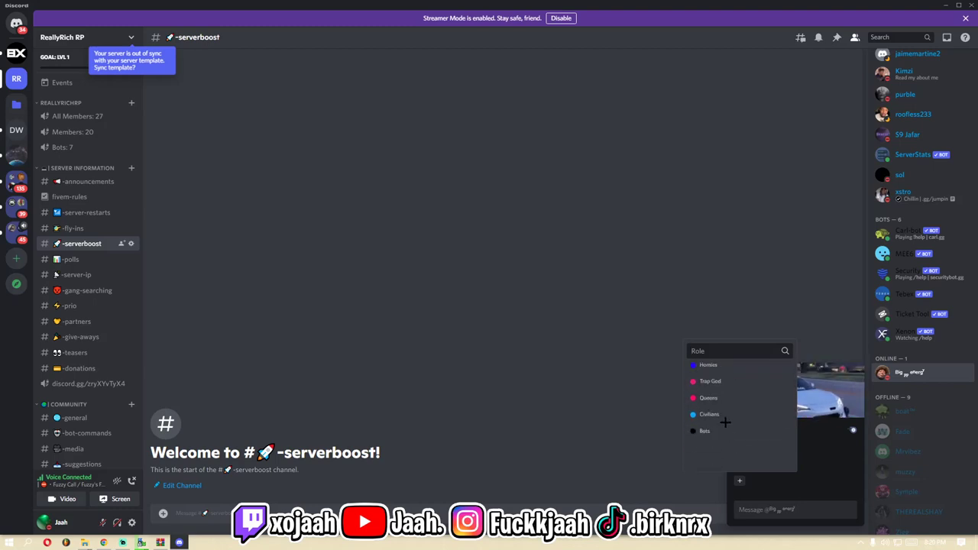
click(722, 415)
click(671, 415)
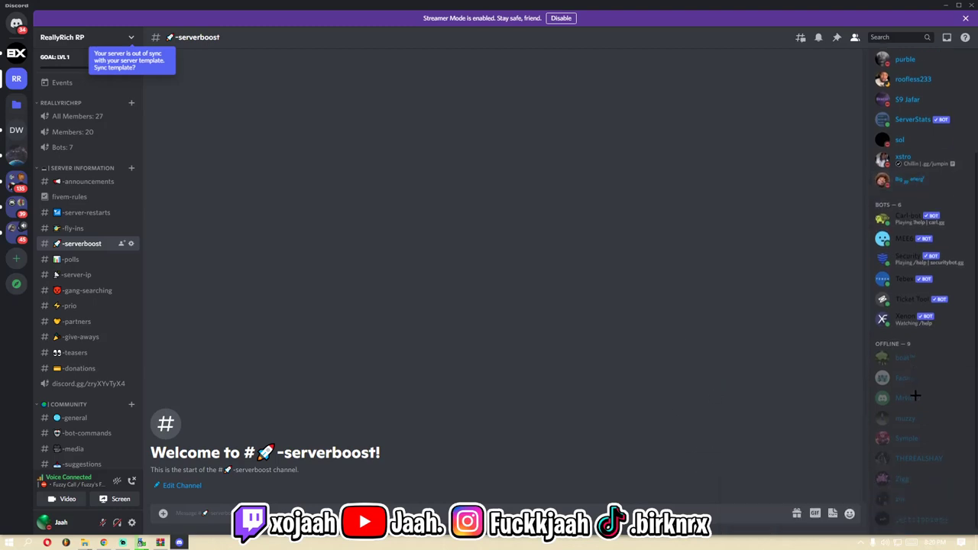
scroll(917, 387, up, 3)
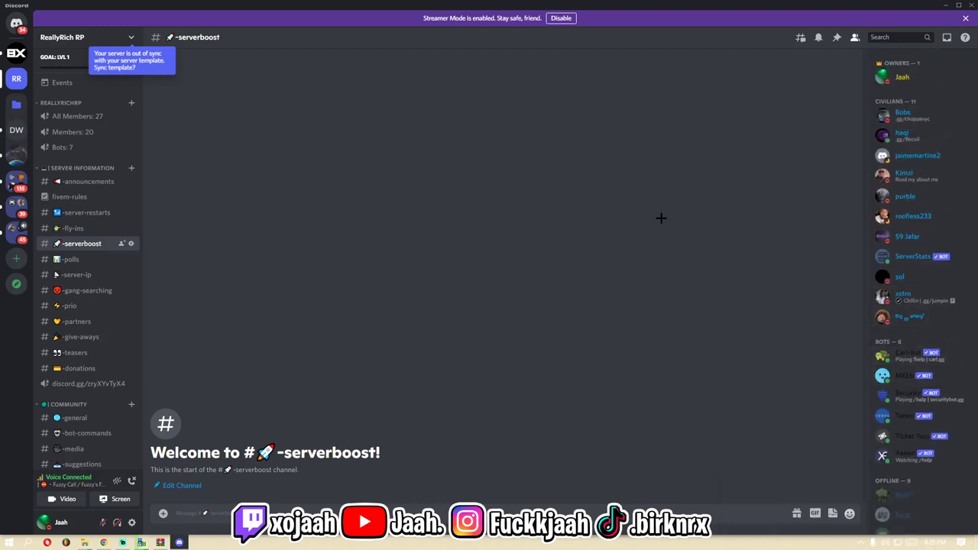
click(946, 6)
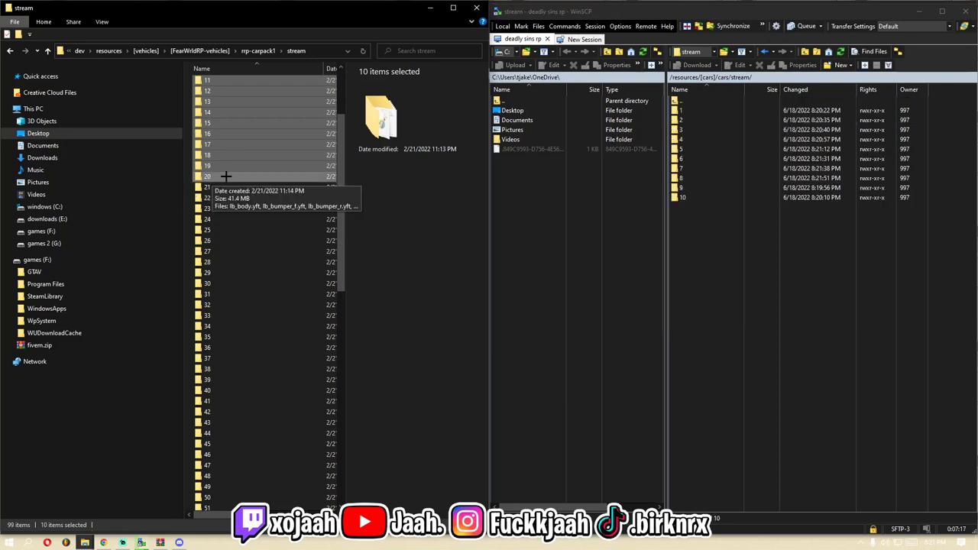
Upload the selected folders 11 to 20 to the server's stream directory with the speed limit set to 8192.
drag(726, 227, 710, 227)
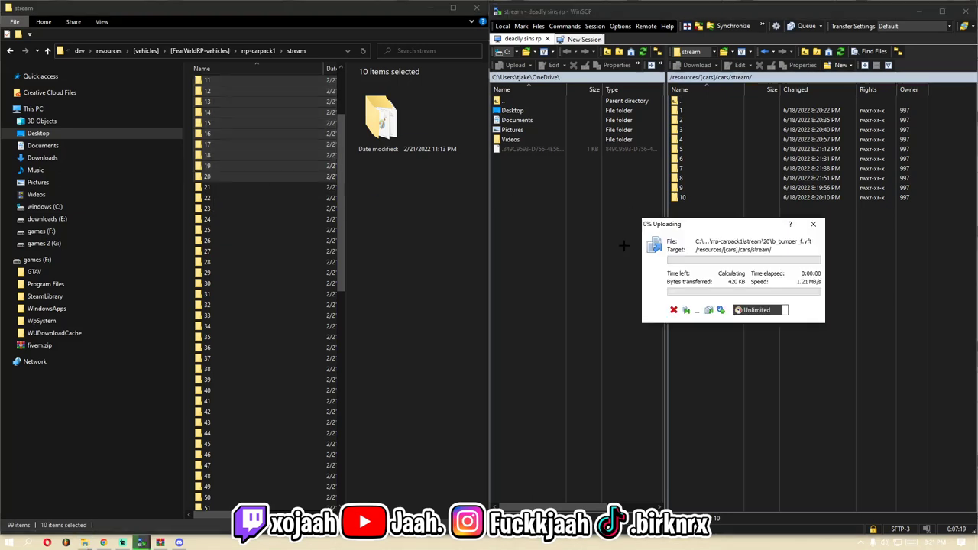
click(786, 312)
click(761, 320)
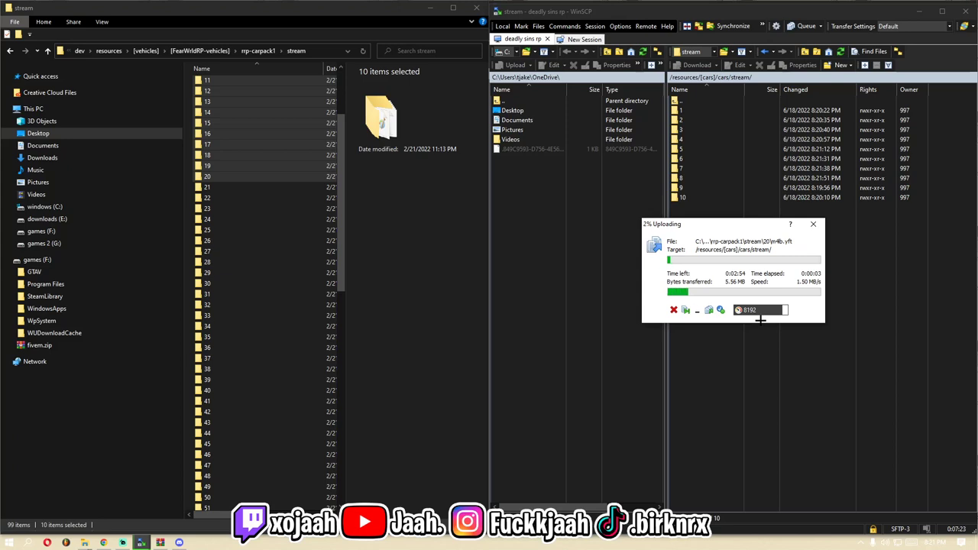
Check the running recording in Streamlabs Desktop and return to the upload windows.
click(123, 543)
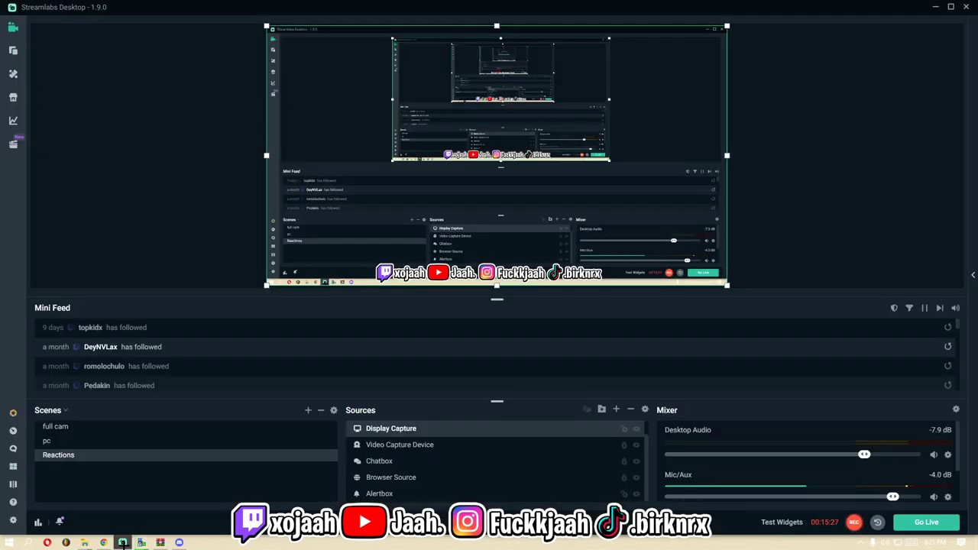
click(122, 543)
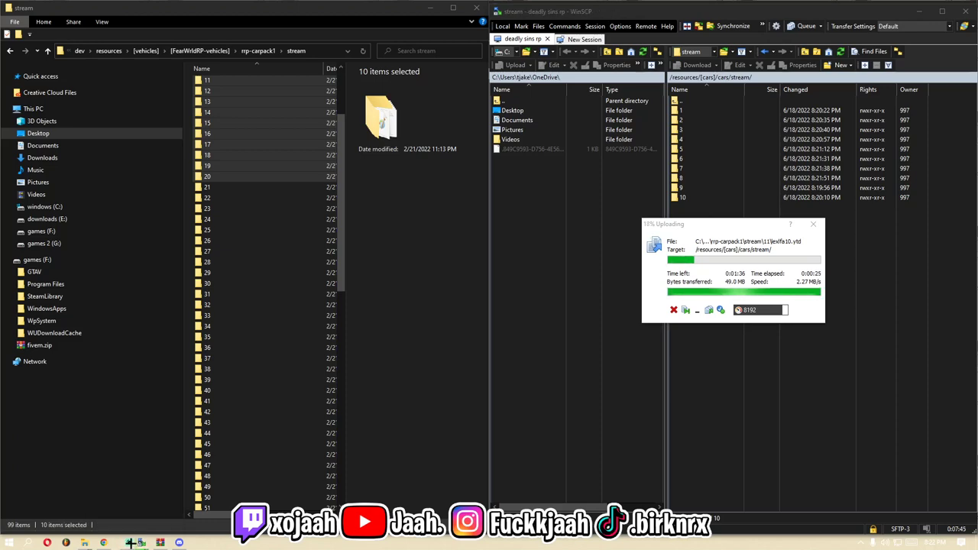
Switch to Discord and draft the account's own username and tag in bold as a message in the -serverboost channel.
click(179, 543)
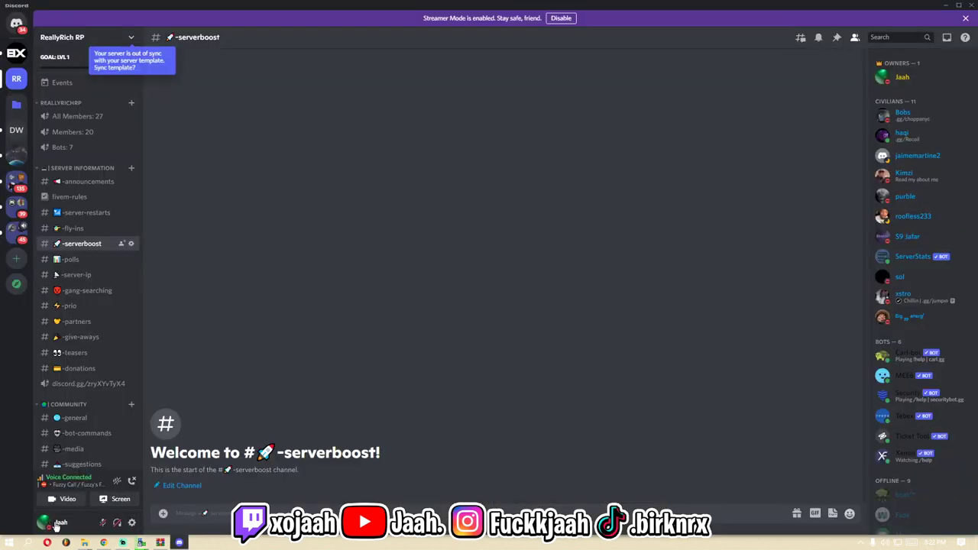
click(131, 523)
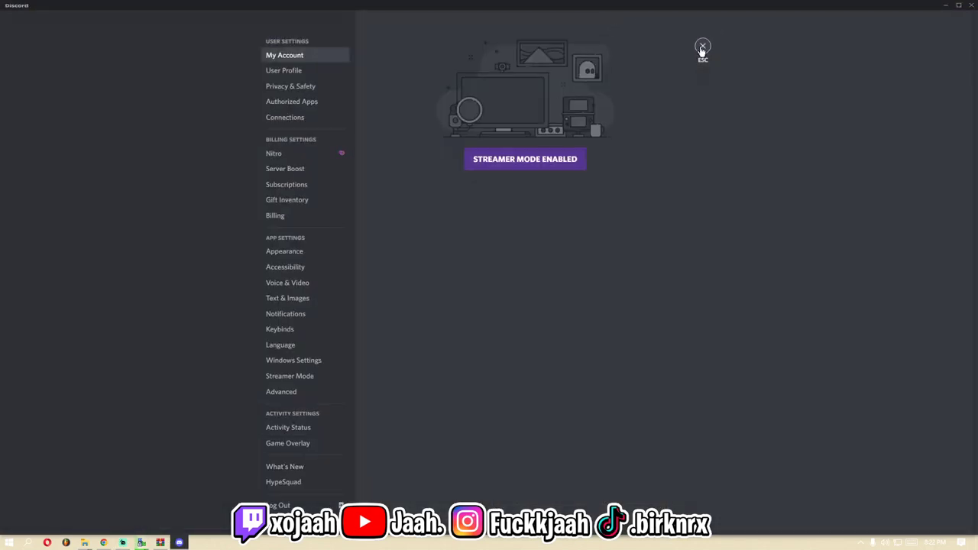
click(702, 48)
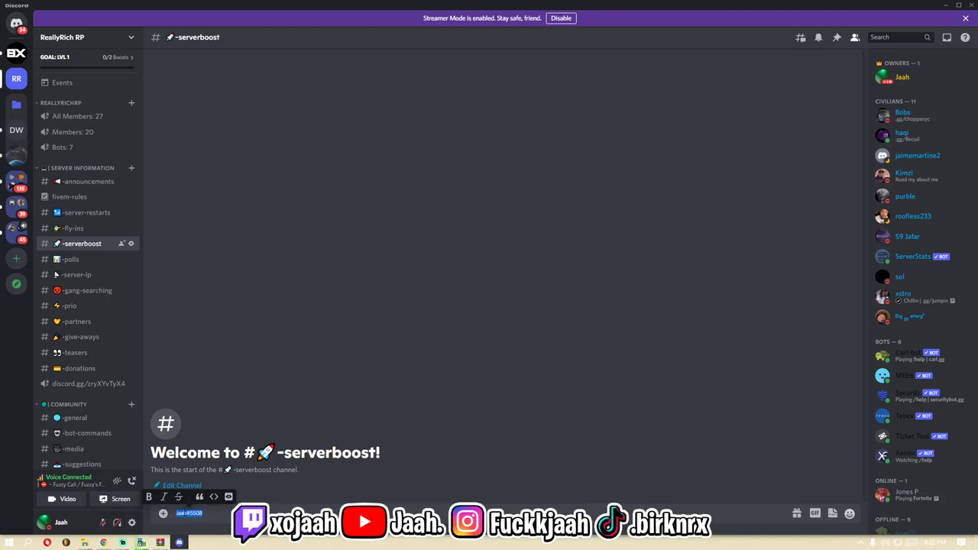
click(148, 497)
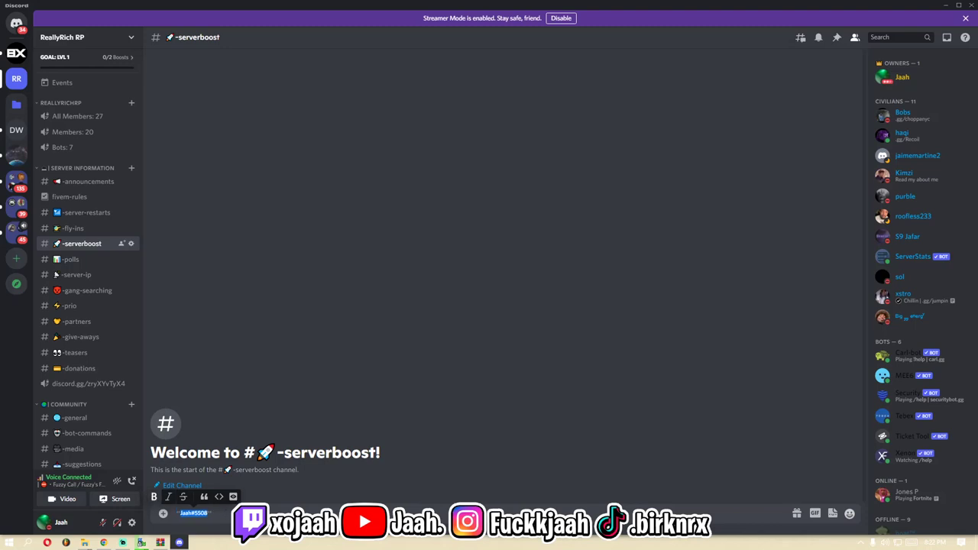
click(212, 513)
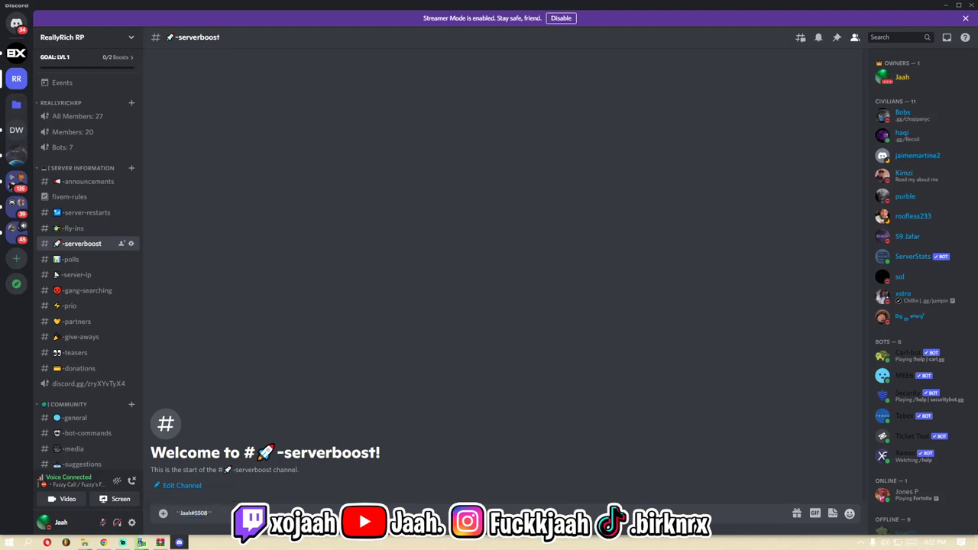